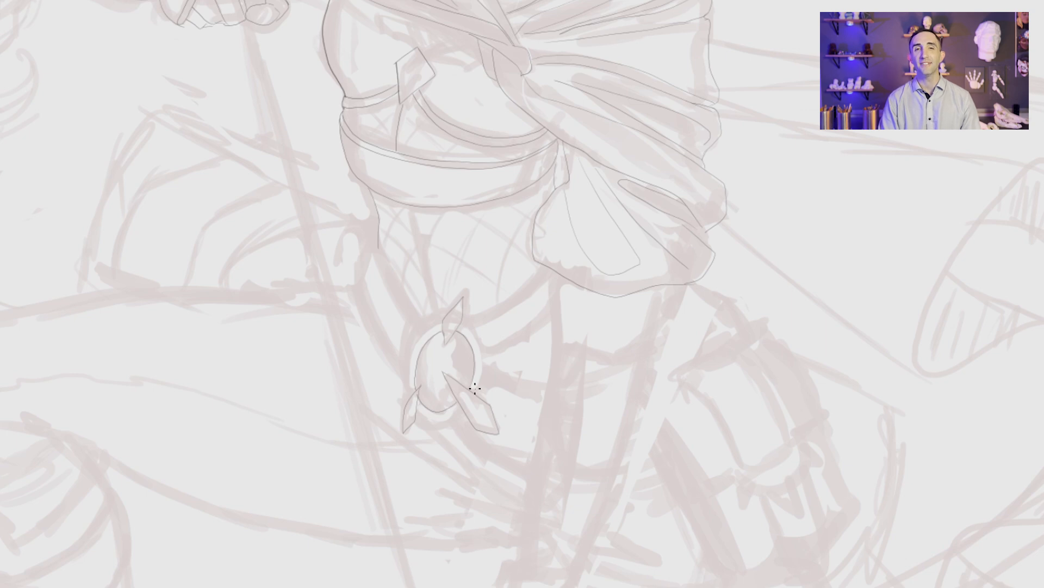
Step: Ink the outer rim around the oval belt medallion, redoing unsatisfactory strokes, and add the strap line from it to the sash
key("ctrl+z")
left_click_drag(462, 410, 418, 411)
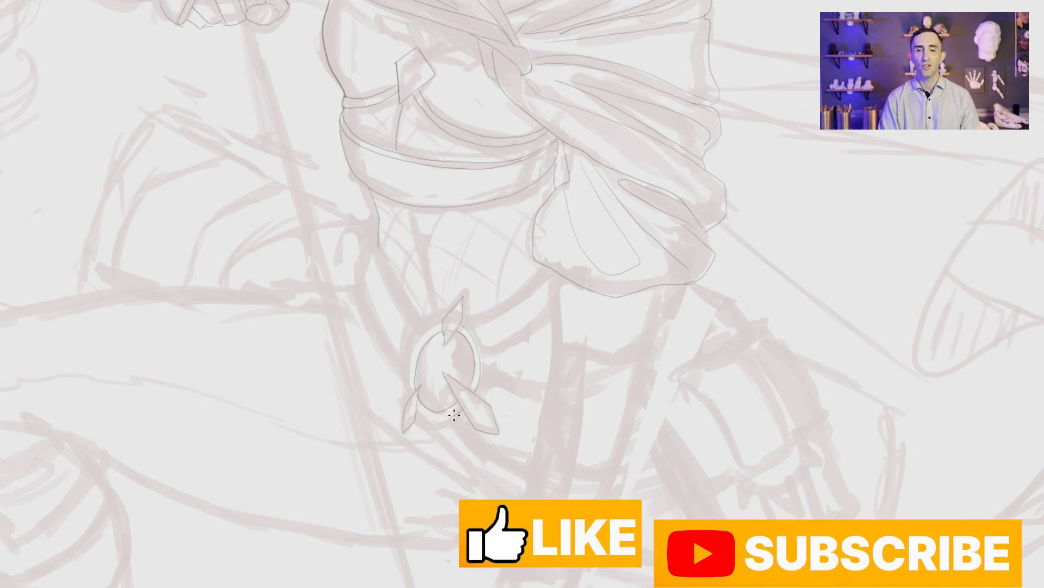
left_click_drag(441, 326, 411, 373)
key("ctrl+z")
key("ctrl+z")
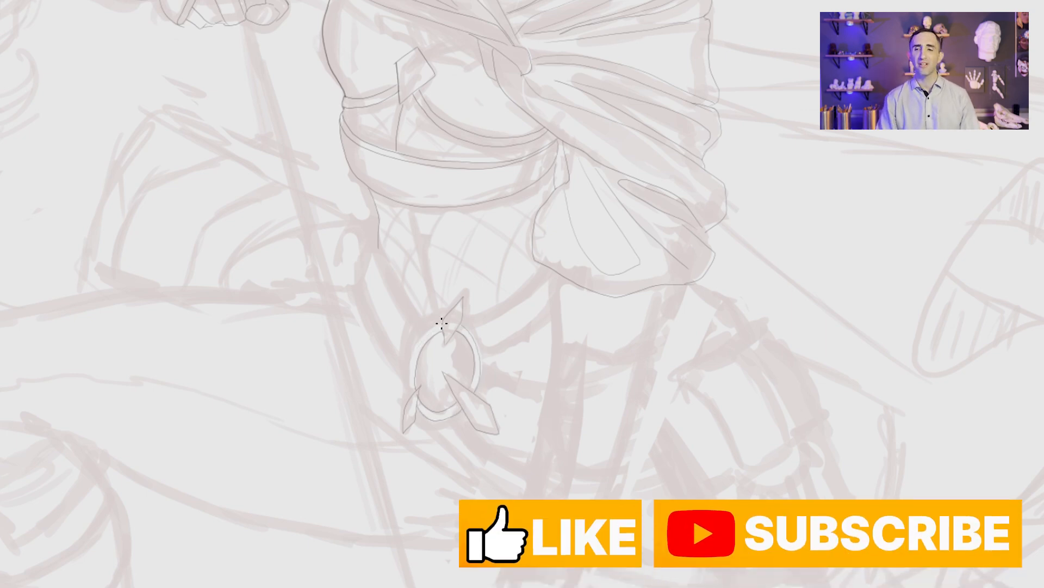
mouse_move(443, 321)
left_mouse_down()
mouse_move(412, 357)
mouse_move(409, 386)
left_mouse_up()
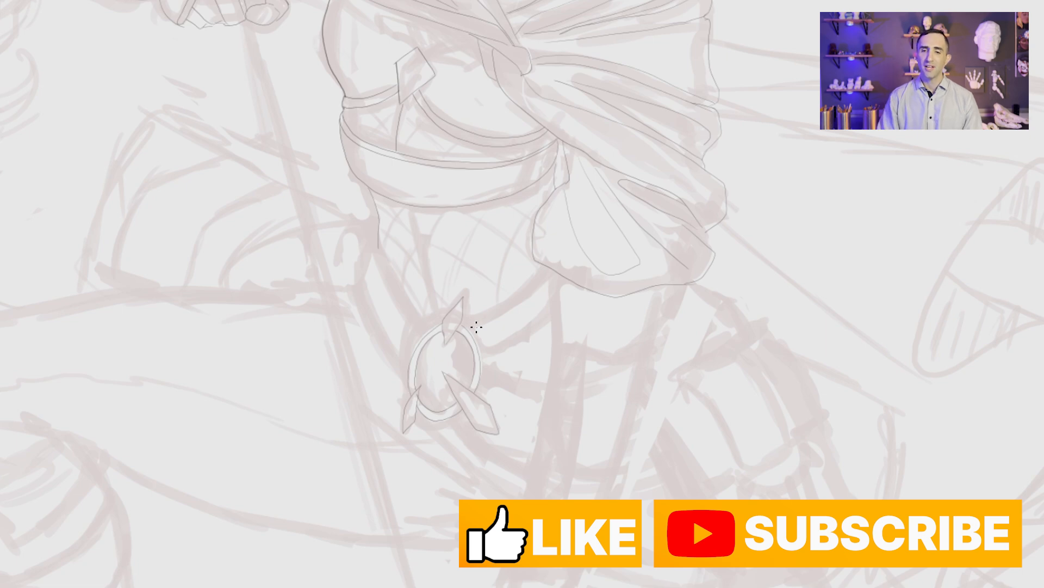
left_click_drag(471, 328, 552, 274)
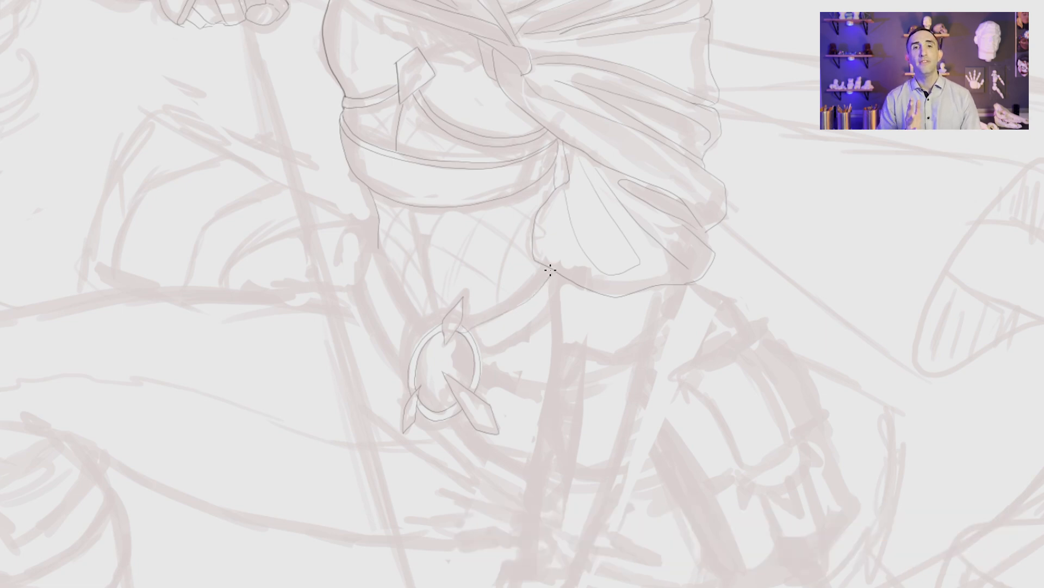
Step: Ink the straight arm below the puffed sleeve, including its sides, the two-part bracer and the rounded wrist guard
mouse_move(713, 425)
left_mouse_down()
mouse_move(730, 471)
mouse_move(639, 334)
left_mouse_up()
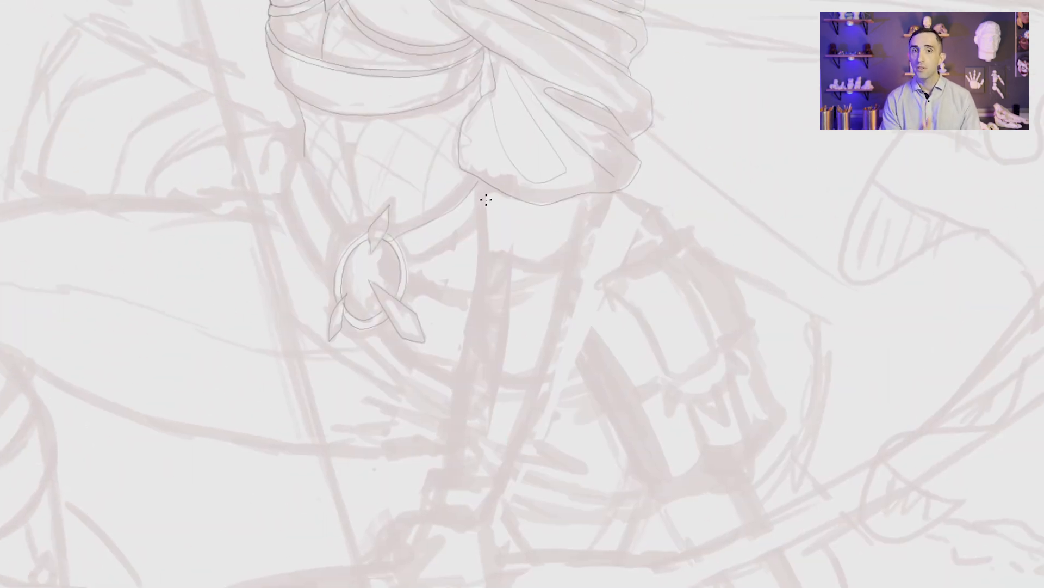
left_click_drag(480, 194, 482, 250)
left_click_drag(610, 193, 588, 256)
mouse_move(593, 309)
left_mouse_down()
mouse_move(576, 310)
mouse_move(596, 374)
left_mouse_up()
mouse_move(519, 327)
left_mouse_down()
mouse_move(601, 347)
mouse_move(573, 422)
mouse_move(506, 404)
left_mouse_up()
mouse_move(540, 505)
left_mouse_down()
mouse_move(566, 423)
mouse_move(506, 415)
mouse_move(488, 503)
left_mouse_up()
left_click_drag(569, 482, 585, 383)
mouse_move(491, 434)
left_mouse_down()
mouse_move(494, 423)
mouse_move(556, 417)
mouse_move(540, 451)
mouse_move(491, 437)
left_mouse_up()
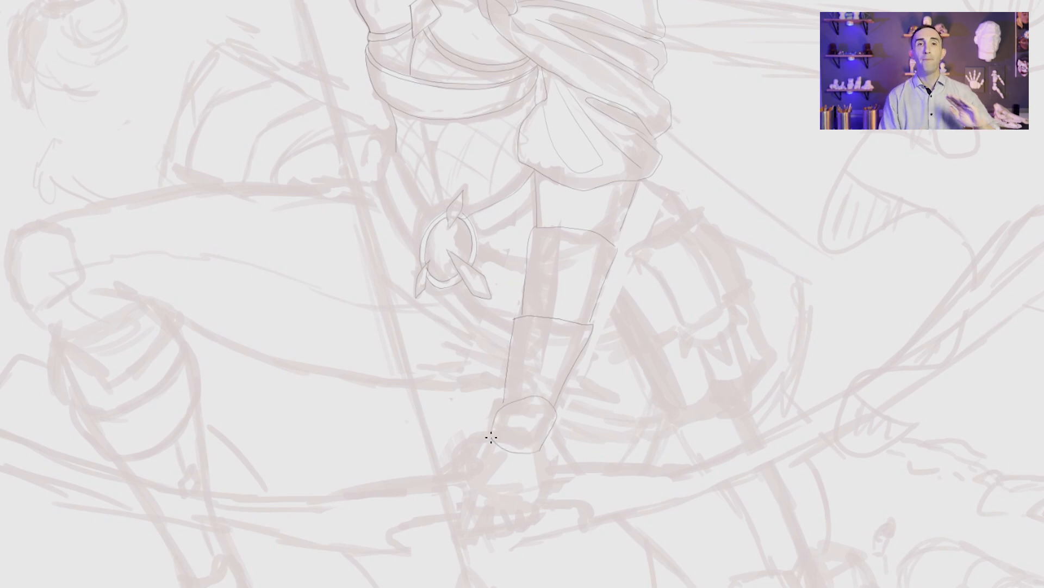
Step: Add a parallel edge line down the upper arm and a second line along the strap between medallion and sleeve
left_click_drag(544, 182, 545, 229)
scroll(525, 294, "up", 3)
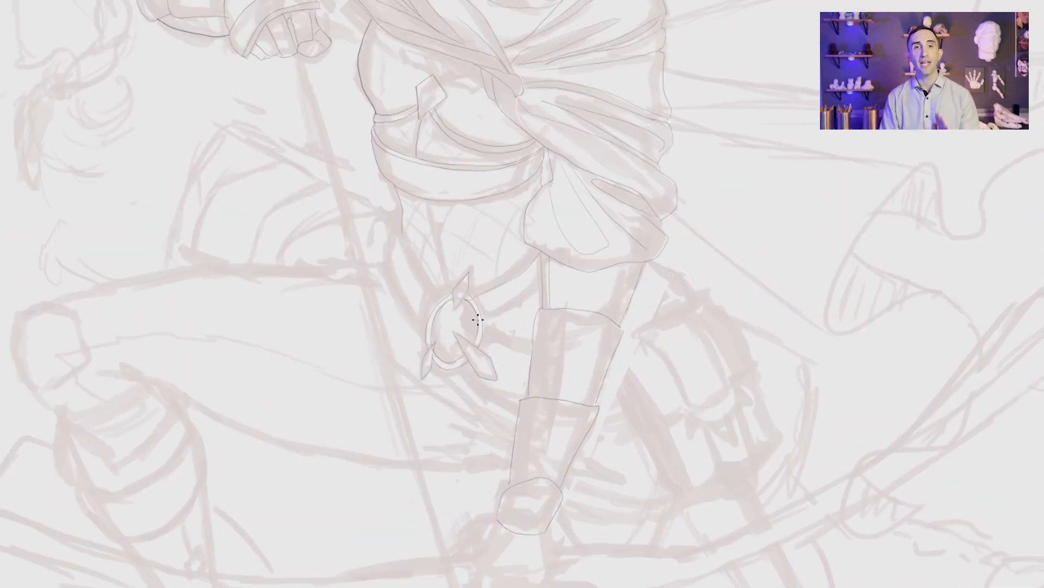
left_click_drag(469, 294, 540, 250)
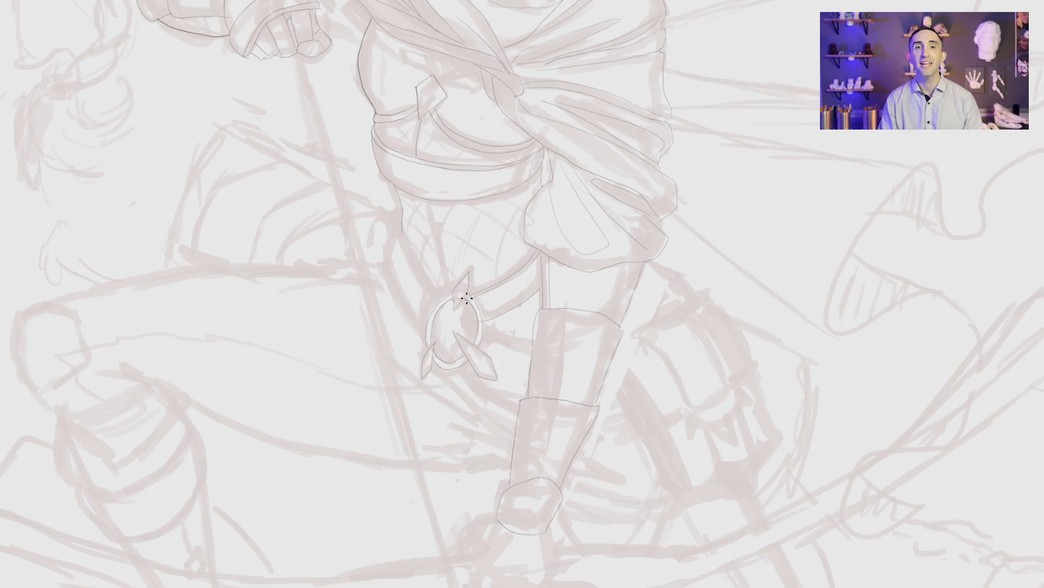
Step: Ink the flared glove on the hand below the wrist guard
scroll(511, 477, "down", 3)
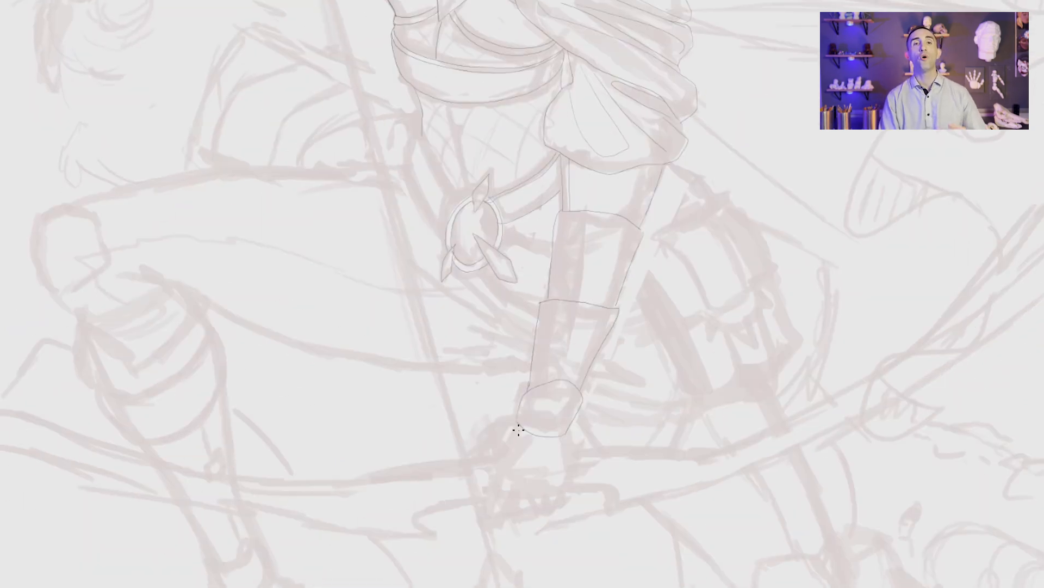
mouse_move(517, 432)
left_mouse_down()
mouse_move(491, 476)
mouse_move(577, 471)
mouse_move(493, 477)
left_mouse_up()
Step: Ink the remaining straps radiating from the medallion to the waist and bracer, plus the vertical line down the torso
left_click_drag(594, 320, 617, 527)
left_click_drag(526, 463, 552, 467)
mouse_move(473, 413)
left_mouse_down()
mouse_move(423, 332)
mouse_move(469, 417)
left_mouse_up()
key("ctrl+z")
mouse_move(423, 330)
left_mouse_down()
mouse_move(441, 389)
mouse_move(467, 422)
mouse_move(419, 392)
mouse_move(449, 470)
left_mouse_up()
left_click_drag(593, 486, 571, 379)
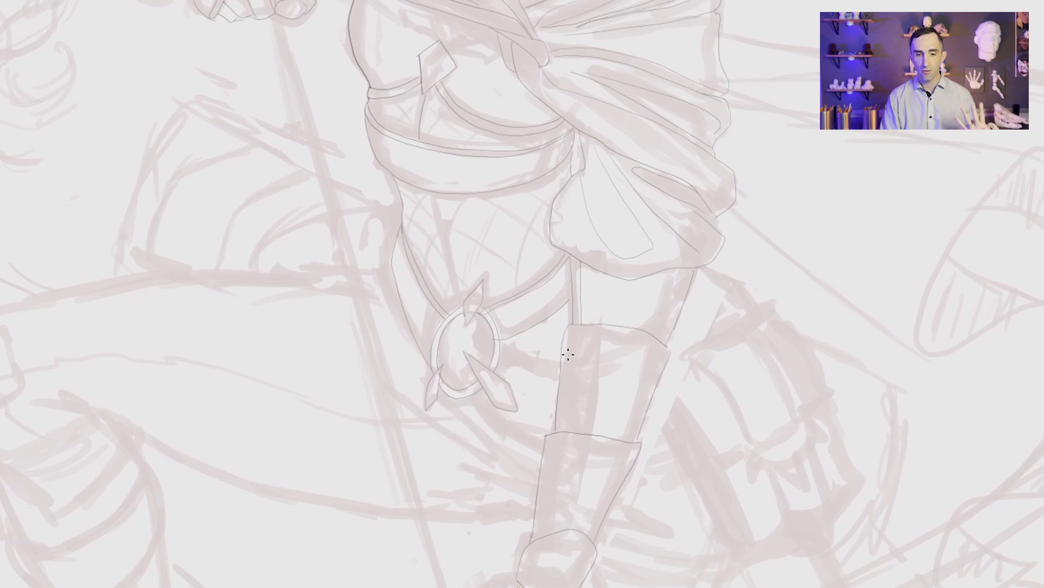
mouse_move(503, 353)
left_mouse_down()
mouse_move(558, 376)
mouse_move(551, 361)
left_mouse_up()
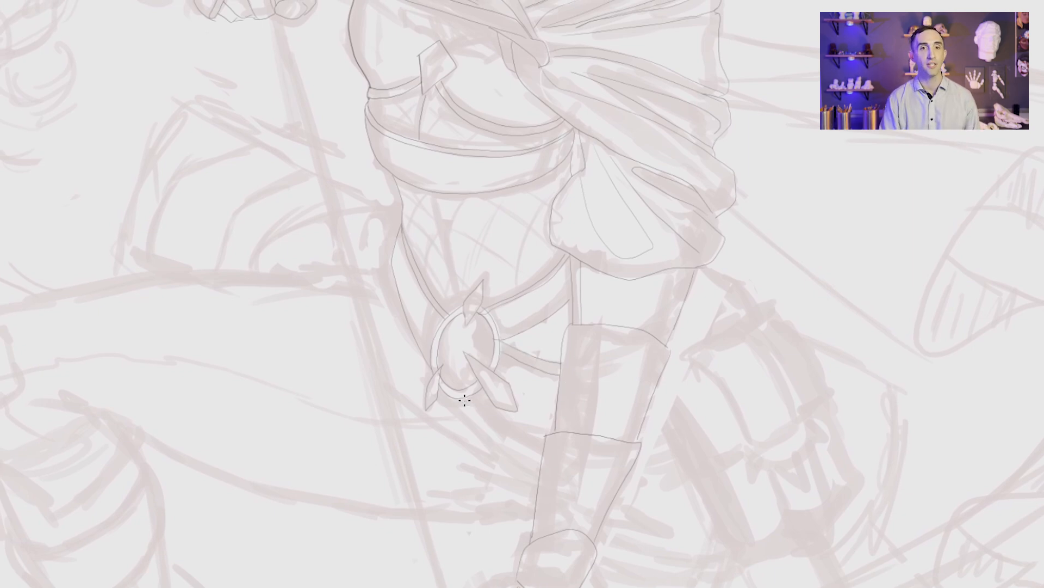
left_click_drag(427, 193, 454, 314)
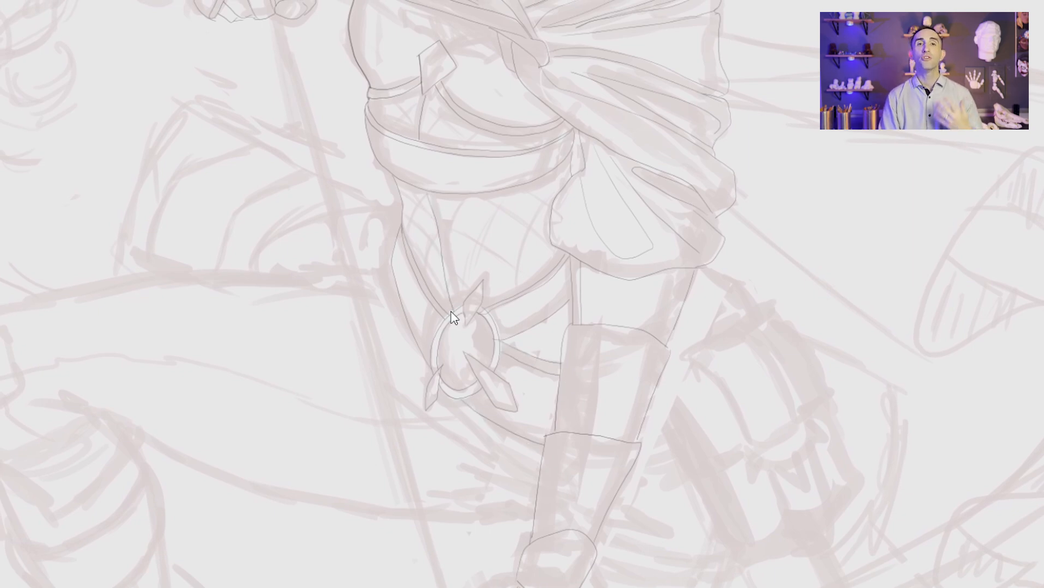
Step: Ink the upper contour of the raised thigh from the hip to the knee
left_click_drag(392, 265, 634, 221)
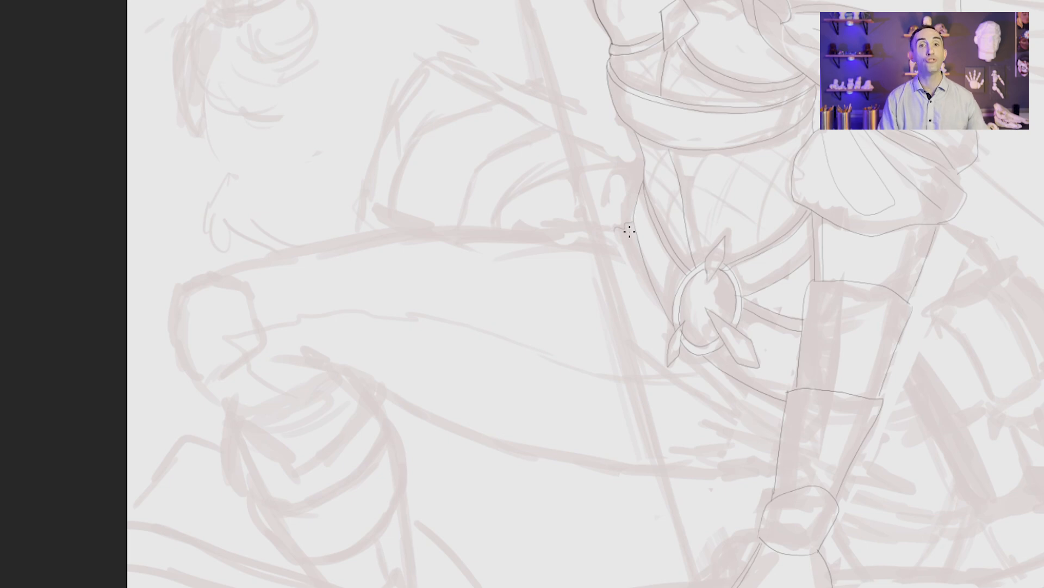
mouse_move(609, 227)
left_mouse_down()
mouse_move(429, 220)
mouse_move(214, 270)
left_mouse_up()
left_click_drag(828, 436, 437, 327)
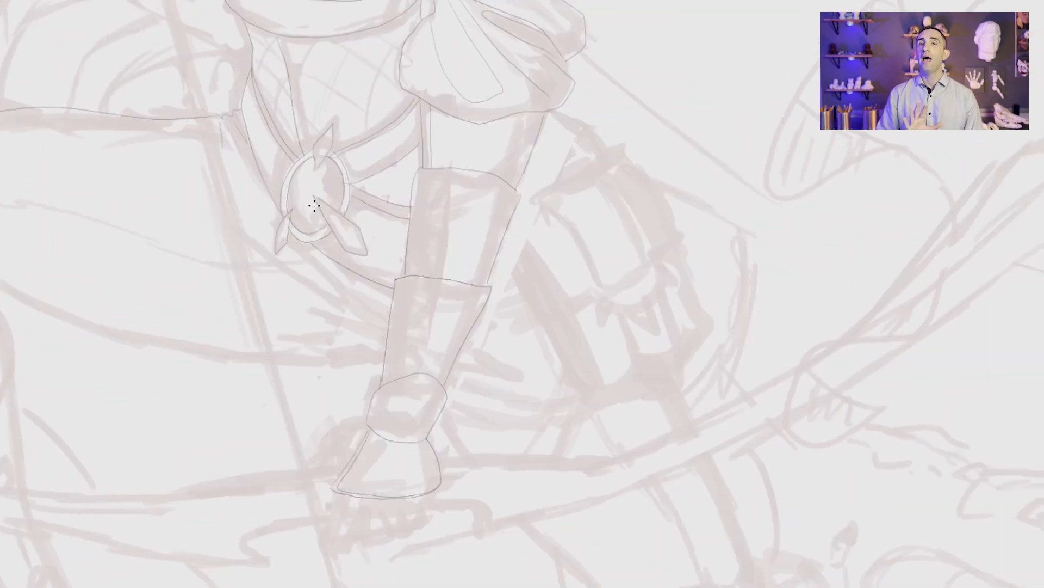
Step: Ink the curved lattice netting on the torso, both below the wide belt and in the band above it
left_click_drag(429, 143, 526, 367)
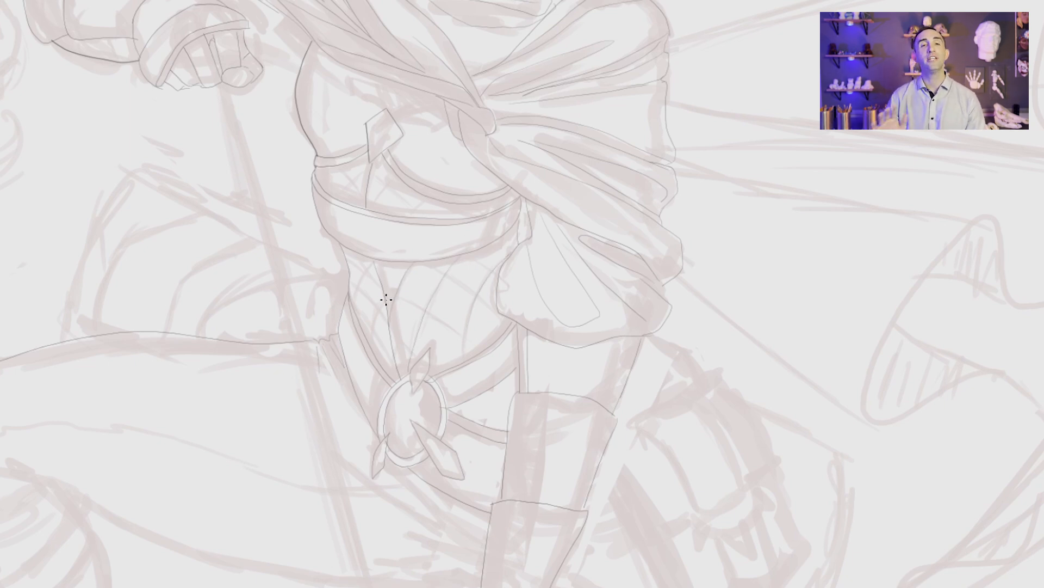
left_click_drag(386, 299, 451, 359)
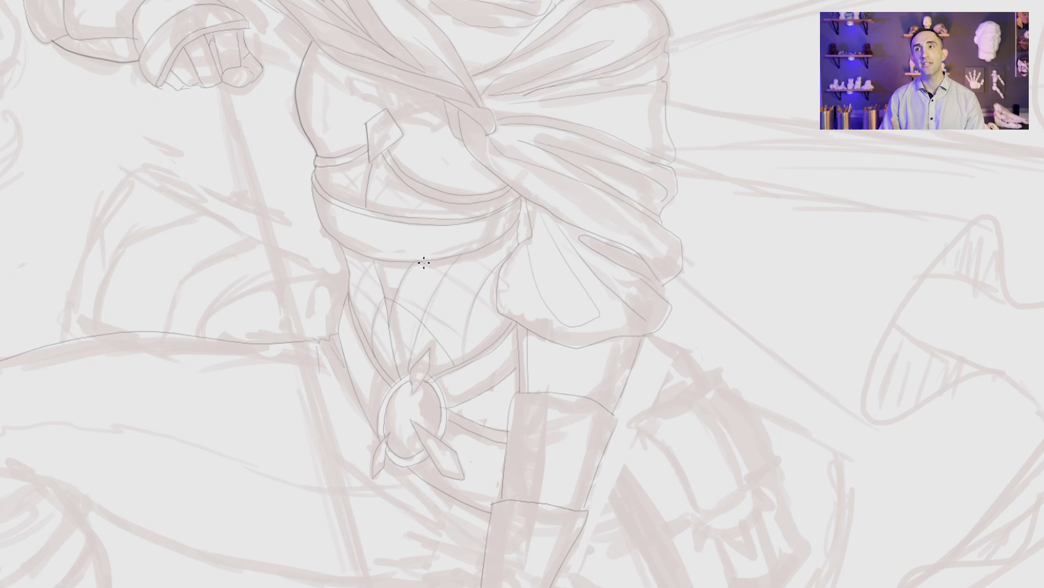
left_click_drag(424, 263, 504, 334)
left_click_drag(373, 262, 355, 288)
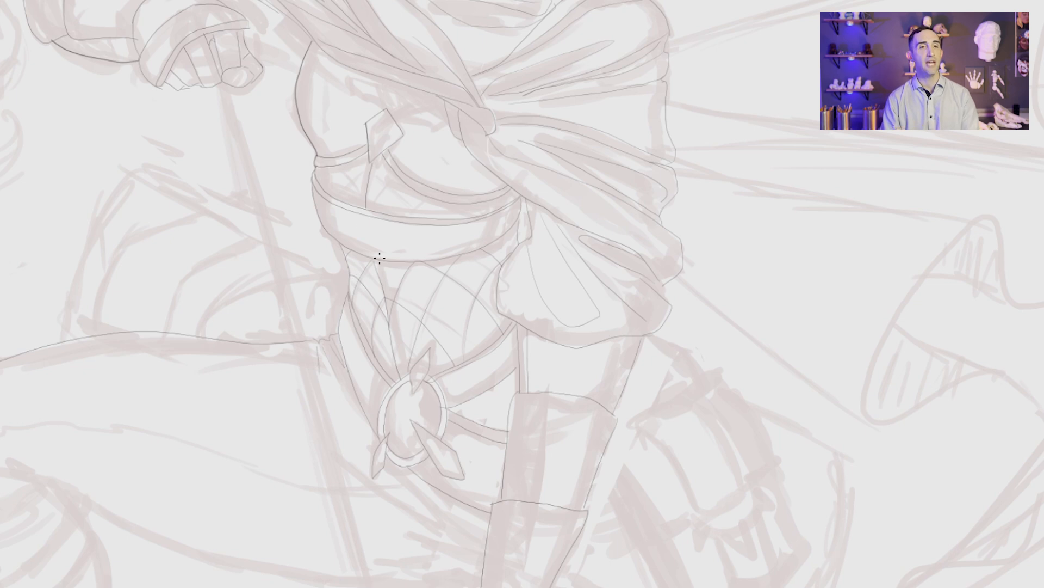
left_click_drag(355, 310, 394, 356)
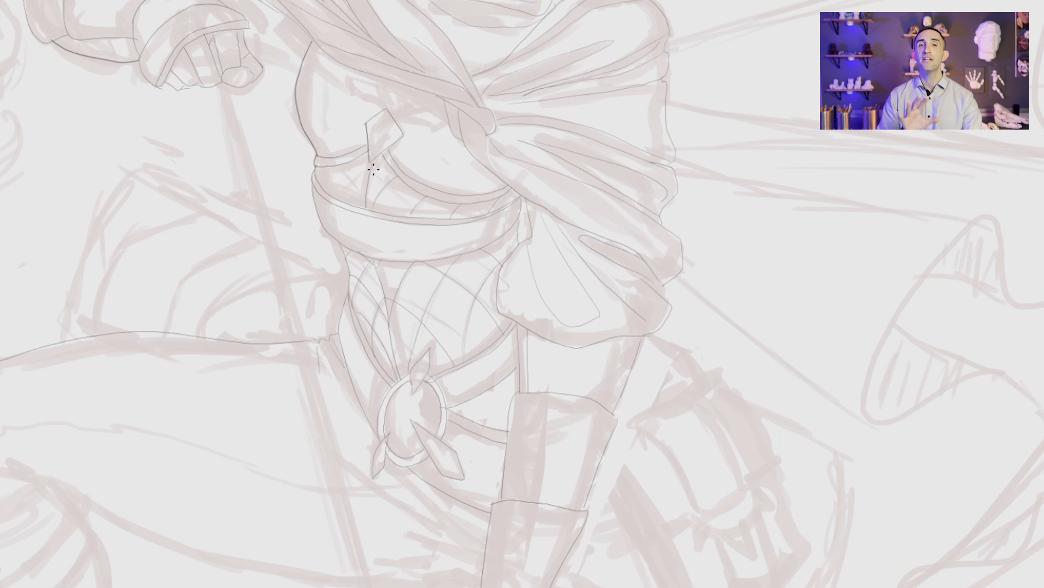
mouse_move(373, 169)
left_mouse_down()
mouse_move(410, 213)
mouse_move(453, 218)
left_mouse_up()
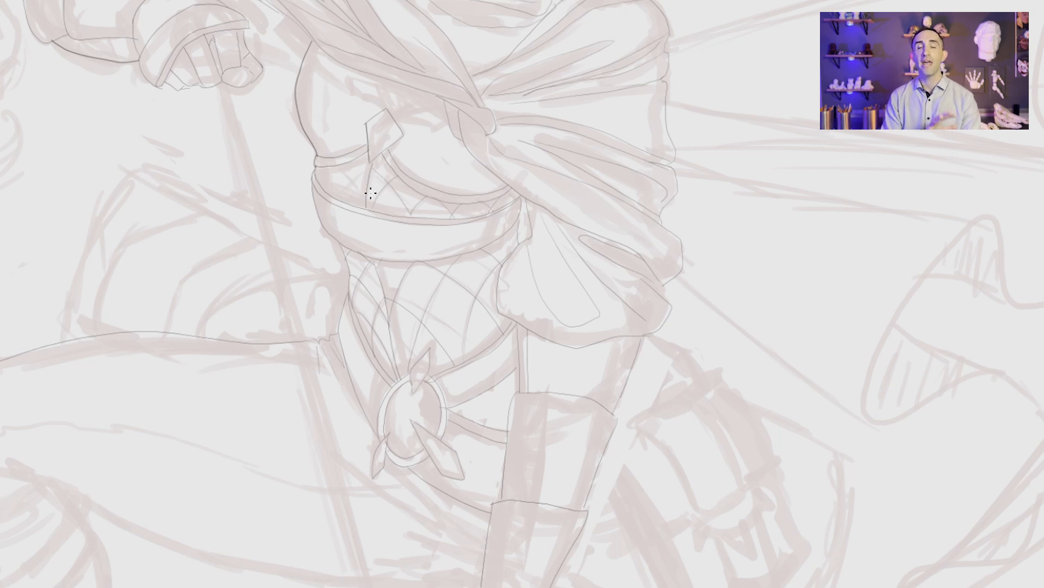
left_click_drag(340, 198, 366, 170)
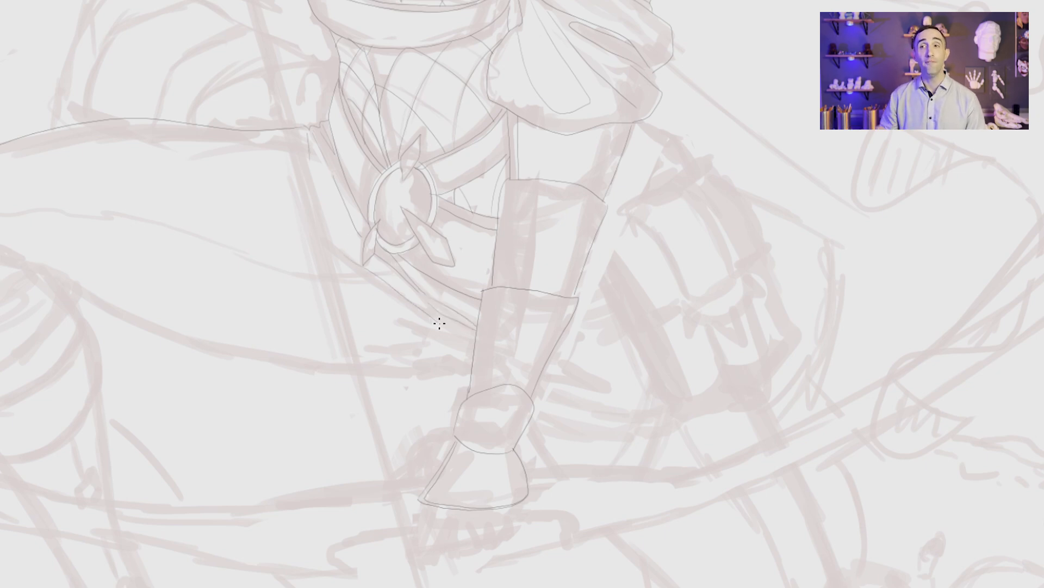
Step: Ink the pointed cloth folds below the lower strap on both sides of the forearm
mouse_move(476, 337)
left_mouse_down()
mouse_move(381, 310)
mouse_move(467, 347)
left_mouse_up()
mouse_move(560, 383)
left_mouse_down()
mouse_move(617, 393)
mouse_move(549, 361)
mouse_move(566, 359)
left_mouse_up()
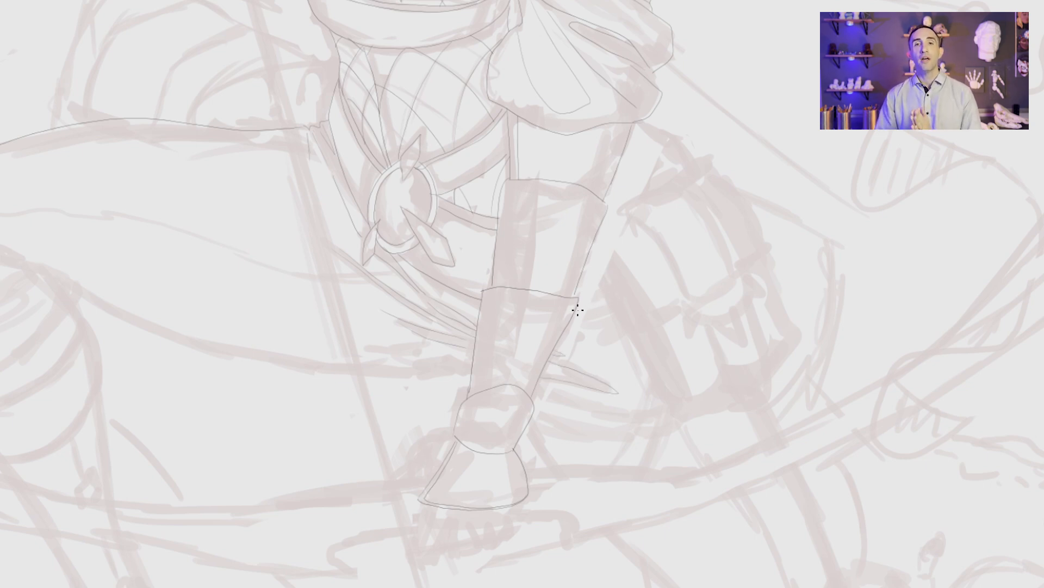
Step: Ink the hip pouch's flap with its curved front, top and side edges, and begin the pointed clasp at its lower edge
mouse_move(578, 308)
left_mouse_down()
mouse_move(612, 302)
mouse_move(625, 285)
mouse_move(598, 242)
mouse_move(651, 311)
mouse_move(671, 256)
mouse_move(617, 201)
left_mouse_up()
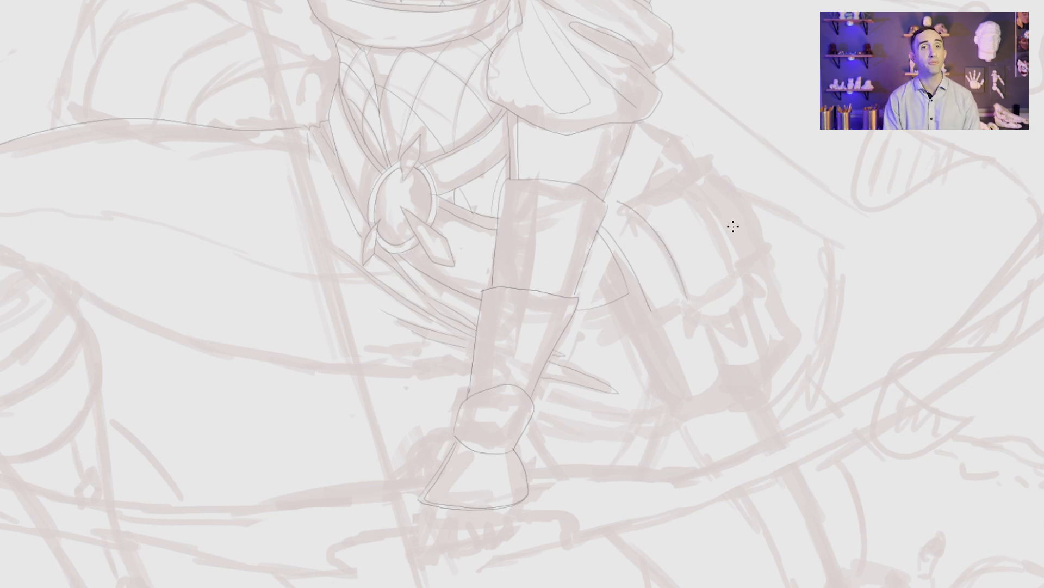
mouse_move(687, 300)
left_mouse_down()
mouse_move(737, 277)
mouse_move(730, 240)
mouse_move(667, 170)
mouse_move(615, 198)
left_mouse_up()
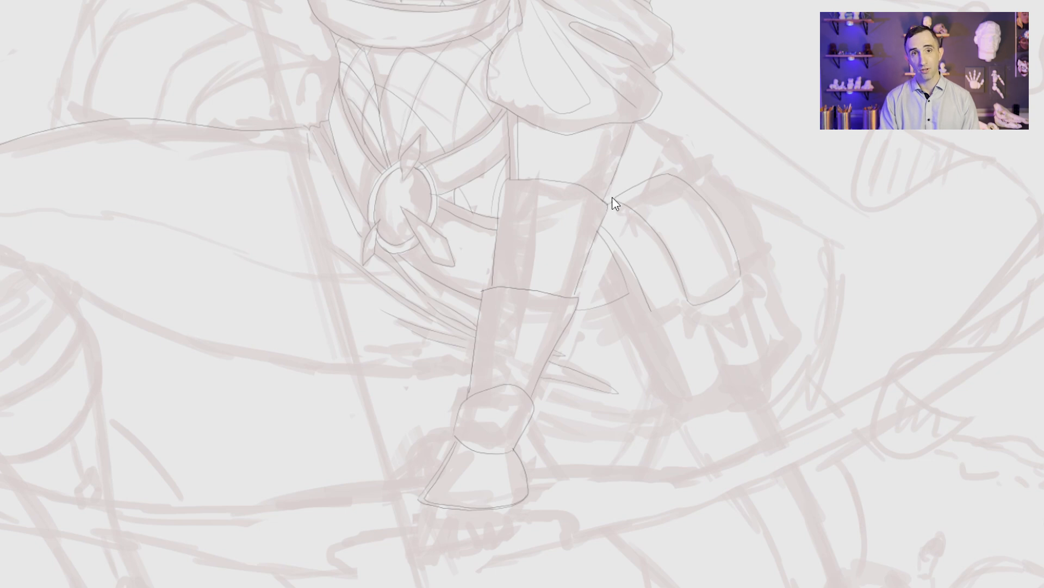
left_click_drag(684, 298, 652, 313)
mouse_move(763, 239)
left_mouse_down()
mouse_move(694, 163)
mouse_move(673, 170)
left_mouse_up()
mouse_move(713, 312)
left_mouse_down()
mouse_move(746, 345)
mouse_move(741, 301)
mouse_move(687, 300)
left_mouse_up()
mouse_move(741, 278)
left_mouse_down()
mouse_move(741, 296)
mouse_move(750, 289)
mouse_move(742, 308)
mouse_move(685, 297)
mouse_move(684, 327)
left_mouse_up()
left_click_drag(683, 327, 691, 318)
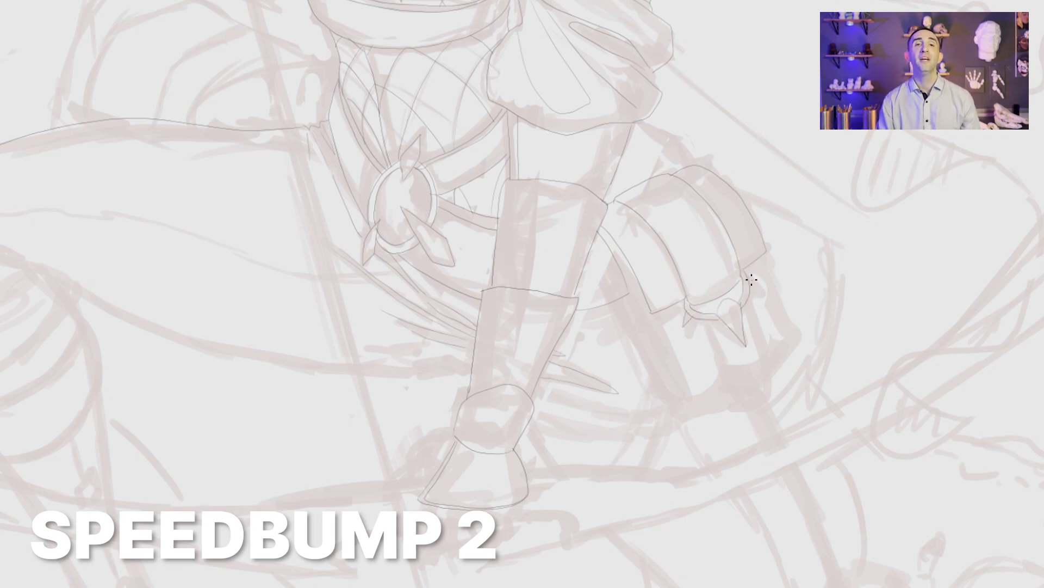
Step: Finish the pouch's pointed clasp and ink the pouch's lower body with its vertical strap, side panels and rounded base
left_click_drag(749, 279, 758, 284)
left_click_drag(758, 284, 750, 290)
left_click_drag(699, 319, 717, 413)
mouse_move(754, 300)
left_mouse_down()
mouse_move(761, 383)
mouse_move(718, 414)
left_mouse_up()
mouse_move(626, 203)
left_mouse_down()
mouse_move(674, 252)
mouse_move(692, 295)
left_mouse_up()
left_click_drag(700, 323, 720, 396)
mouse_move(761, 261)
left_mouse_down()
mouse_move(785, 345)
mouse_move(757, 380)
mouse_move(688, 419)
mouse_move(663, 408)
left_mouse_up()
left_click_drag(628, 286, 661, 406)
left_click_drag(661, 322, 690, 405)
left_click_drag(723, 247, 663, 373)
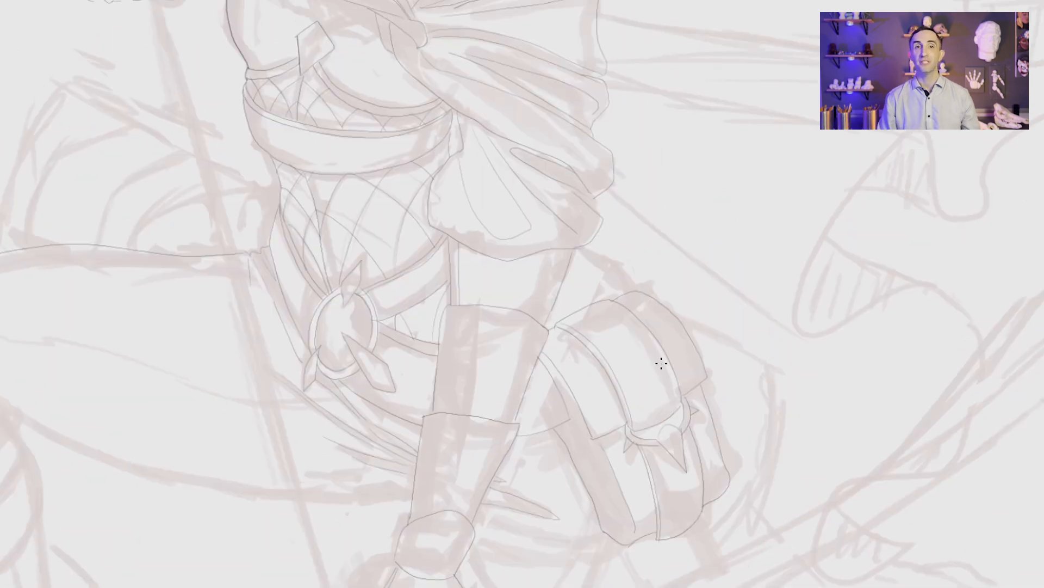
Step: Ink the hip contour and its netting between the puffed sleeve and the top of the pouch
left_click_drag(753, 387, 608, 192)
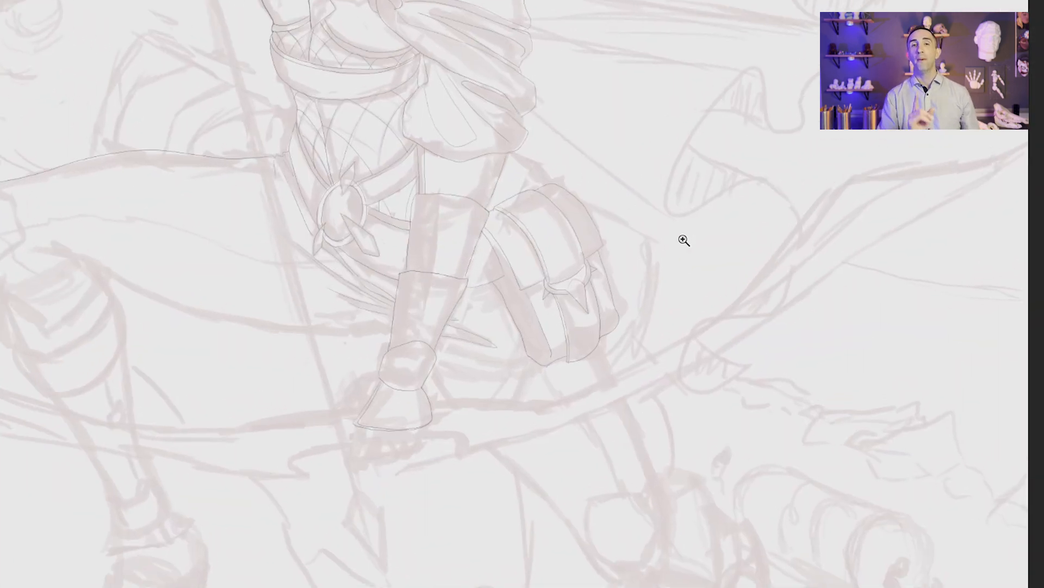
left_click_drag(522, 159, 575, 195)
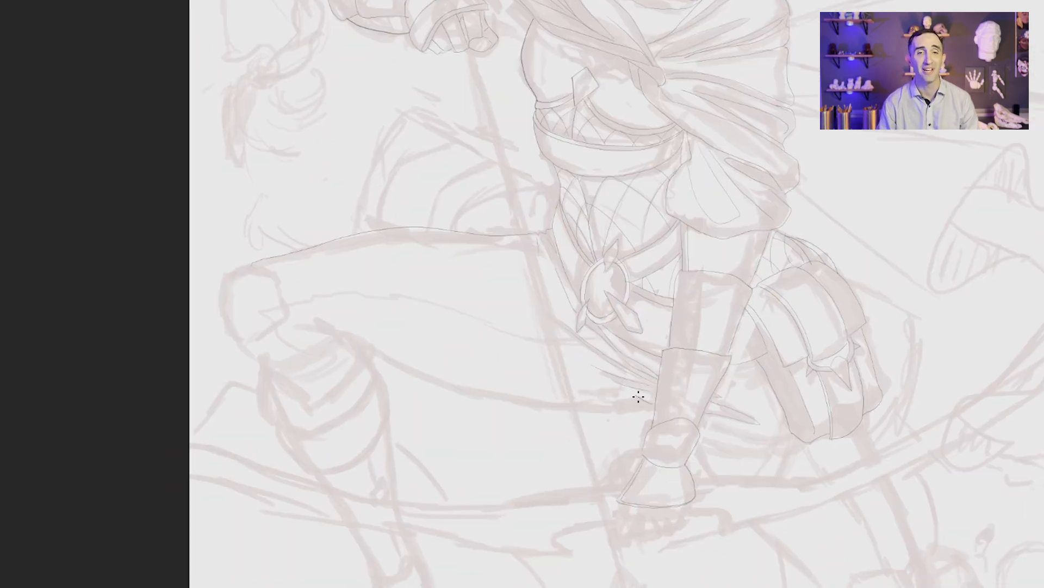
Step: Ink the underside of the raised thigh, the double-edged knee guard and the hem beneath the knee
mouse_move(636, 401)
left_mouse_down()
mouse_move(505, 398)
mouse_move(330, 330)
mouse_move(234, 343)
left_mouse_up()
mouse_move(282, 276)
left_mouse_down()
mouse_move(256, 273)
mouse_move(215, 294)
mouse_move(239, 346)
left_mouse_up()
left_click_drag(280, 319, 247, 346)
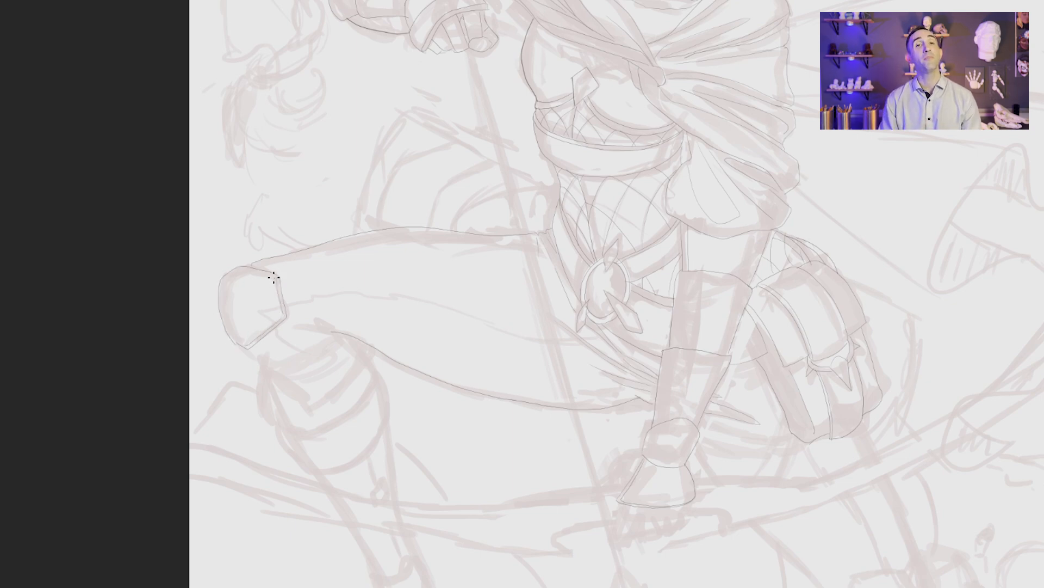
left_click_drag(270, 275, 244, 273)
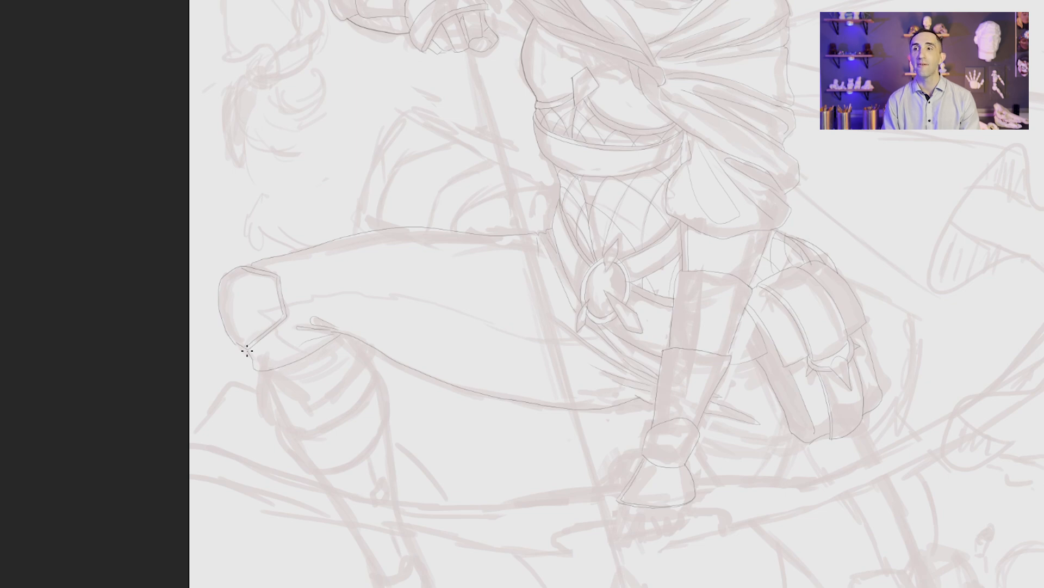
mouse_move(334, 336)
left_mouse_down()
mouse_move(263, 366)
mouse_move(249, 352)
left_mouse_up()
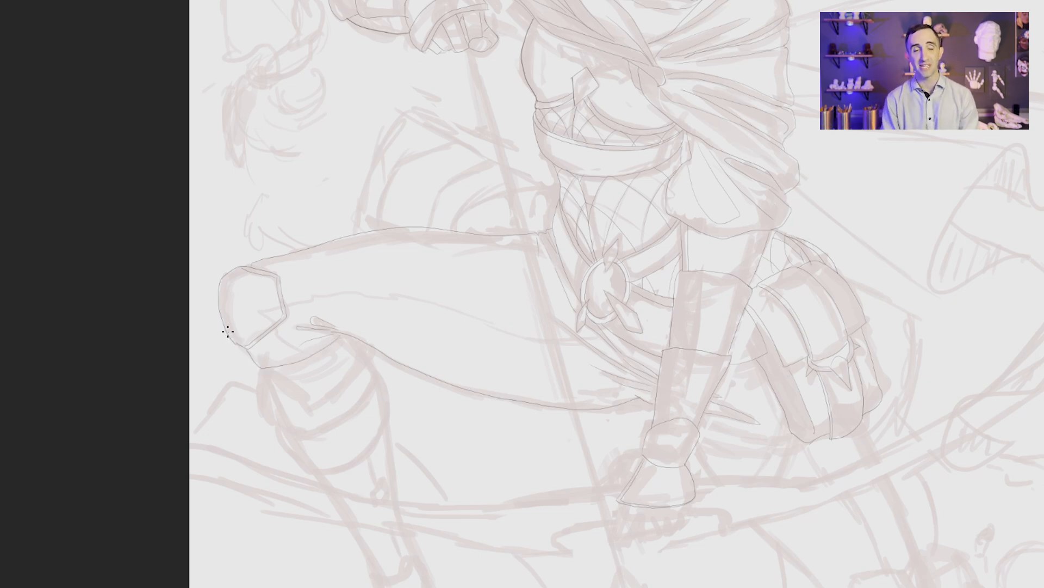
Step: Ink the layered panels fanning out from the waist behind the raised thigh
left_click_drag(547, 186, 453, 226)
mouse_move(549, 183)
left_mouse_down()
mouse_move(489, 158)
mouse_move(429, 227)
left_mouse_up()
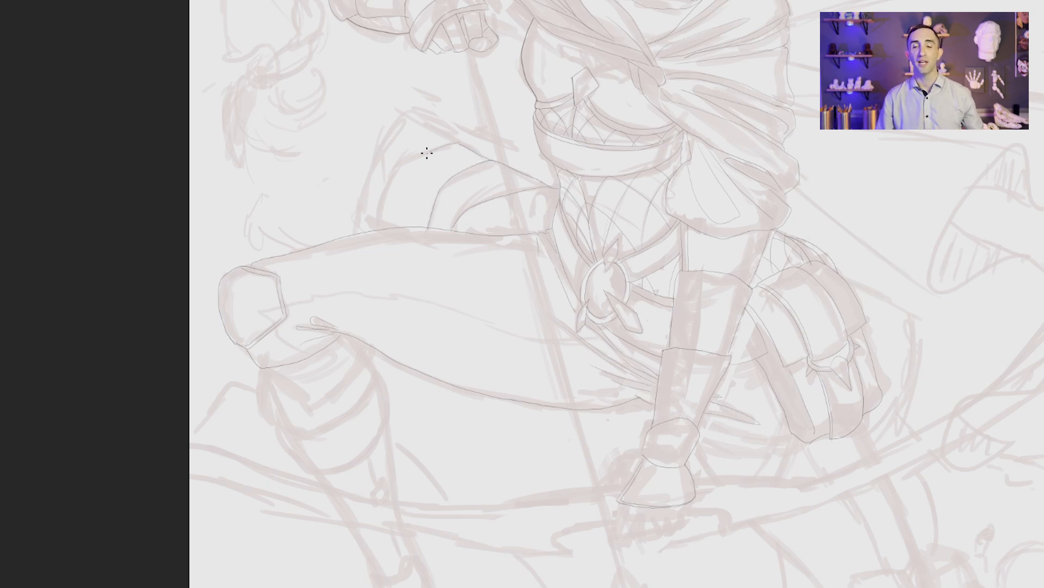
left_click_drag(427, 149, 375, 230)
mouse_move(463, 141)
left_mouse_down()
mouse_move(403, 109)
mouse_move(345, 228)
left_mouse_up()
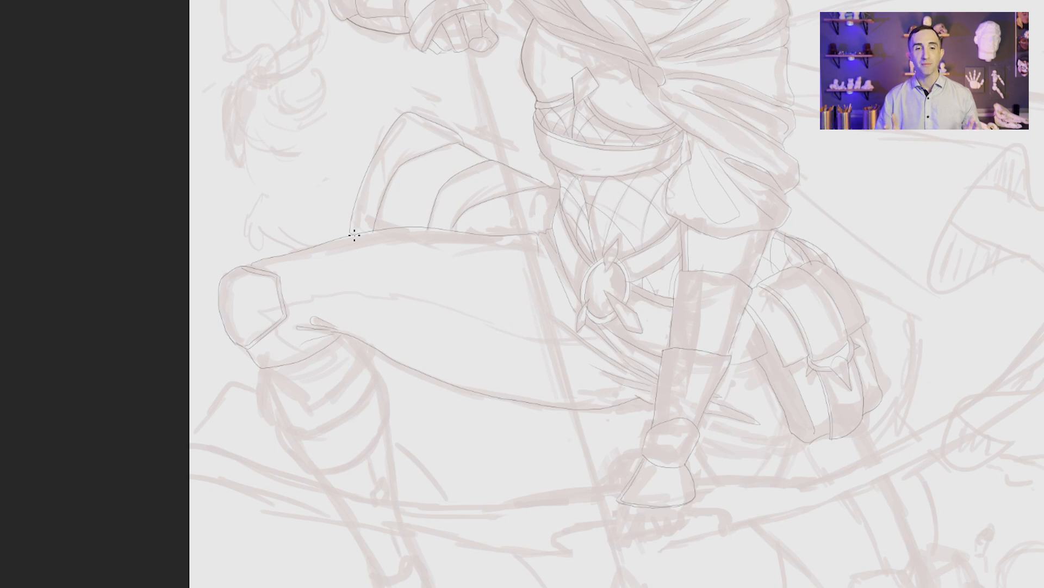
Step: Ink the curved body contour behind the hip pouch, undoing the rejected strokes
left_click_drag(578, 195, 351, 39)
mouse_move(644, 152)
left_mouse_down()
mouse_move(700, 186)
mouse_move(675, 282)
left_mouse_up()
key("ctrl+z")
key("ctrl+z")
mouse_move(692, 182)
left_mouse_down()
mouse_move(679, 248)
mouse_move(647, 289)
mouse_move(696, 182)
left_mouse_up()
left_click_drag(402, 81, 613, 226)
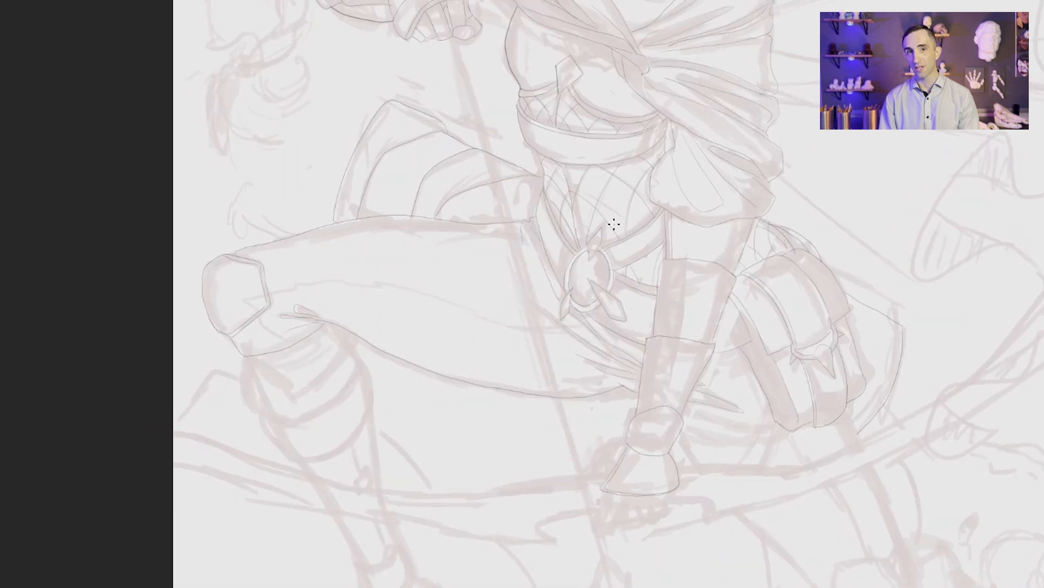
Step: Ink the crease along the raised thigh and the cuff bands beneath the bent knee, undoing the rejected stroke
mouse_move(585, 324)
left_mouse_down()
mouse_move(326, 282)
mouse_move(274, 289)
mouse_move(350, 292)
mouse_move(429, 241)
left_mouse_up()
mouse_move(312, 260)
left_mouse_down()
mouse_move(313, 299)
mouse_move(313, 258)
mouse_move(326, 308)
mouse_move(315, 259)
left_mouse_up()
key("ctrl+z")
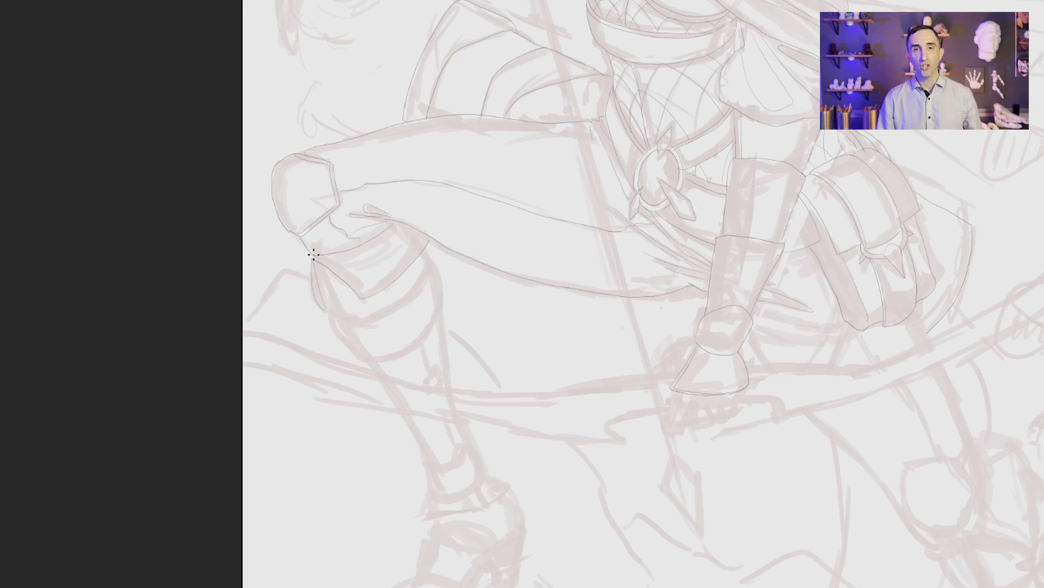
mouse_move(426, 267)
left_mouse_down()
mouse_move(394, 298)
mouse_move(330, 308)
left_mouse_up()
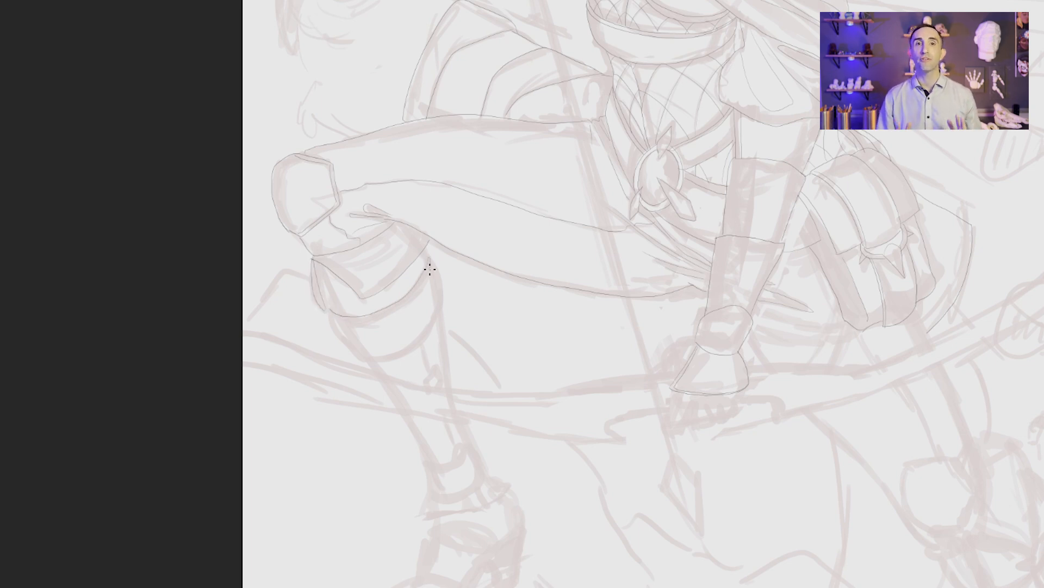
mouse_move(429, 269)
left_mouse_down()
mouse_move(347, 322)
mouse_move(327, 315)
mouse_move(434, 308)
mouse_move(359, 355)
mouse_move(332, 308)
left_mouse_up()
Step: Ink the thumb side and the curled fingers of the gloved hand gripping the bow
left_click_drag(758, 408, 723, 331)
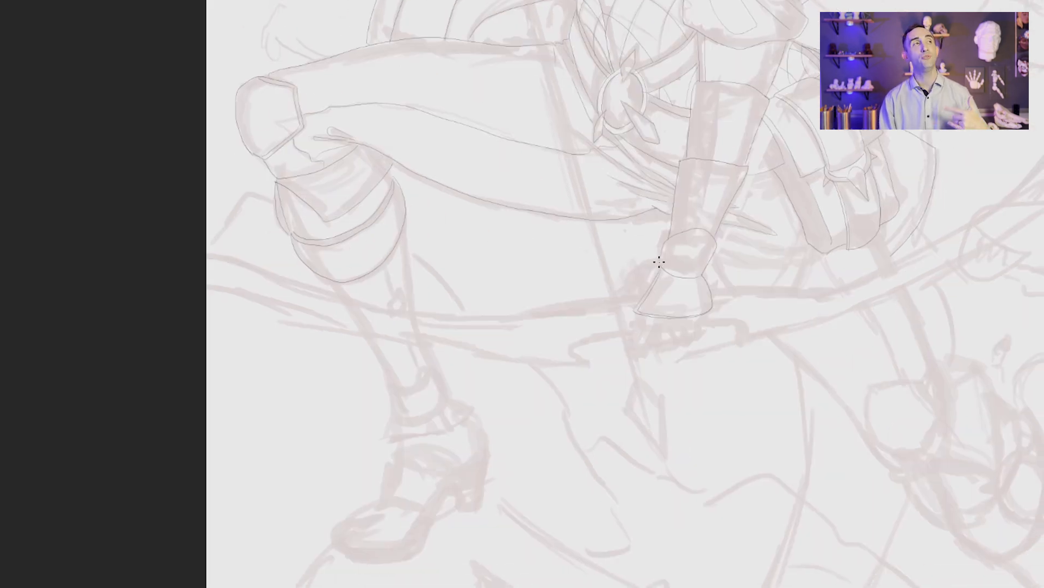
left_click_drag(659, 262, 634, 271)
mouse_move(644, 317)
left_mouse_down()
mouse_move(657, 331)
mouse_move(624, 342)
left_mouse_up()
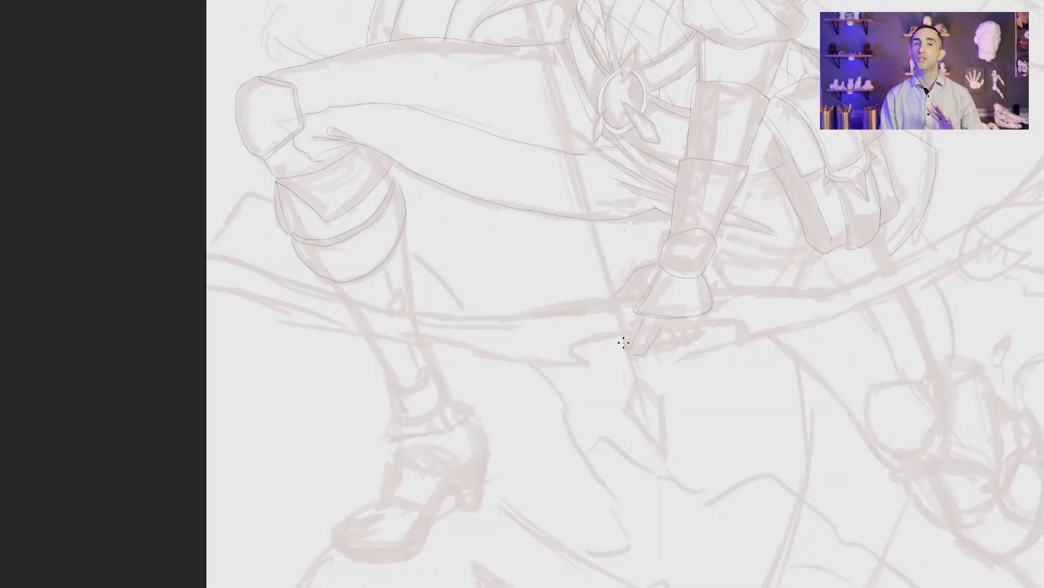
left_click_drag(694, 330, 680, 347)
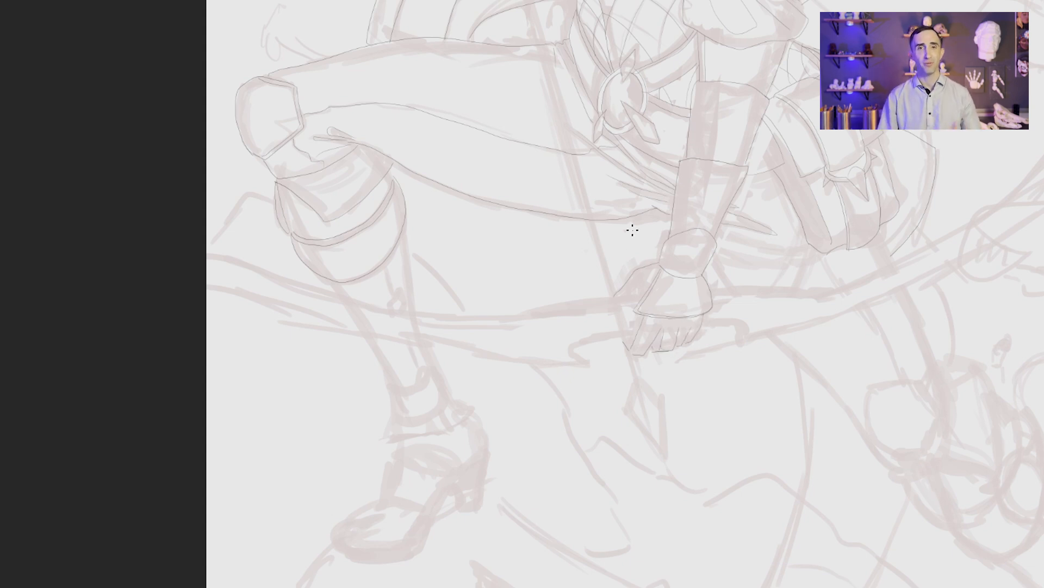
Step: Ink the upper and lower edges of the bow, including the curved notches around its grip
mouse_move(643, 296)
left_mouse_down()
mouse_move(564, 305)
mouse_move(283, 277)
mouse_move(201, 251)
left_mouse_up()
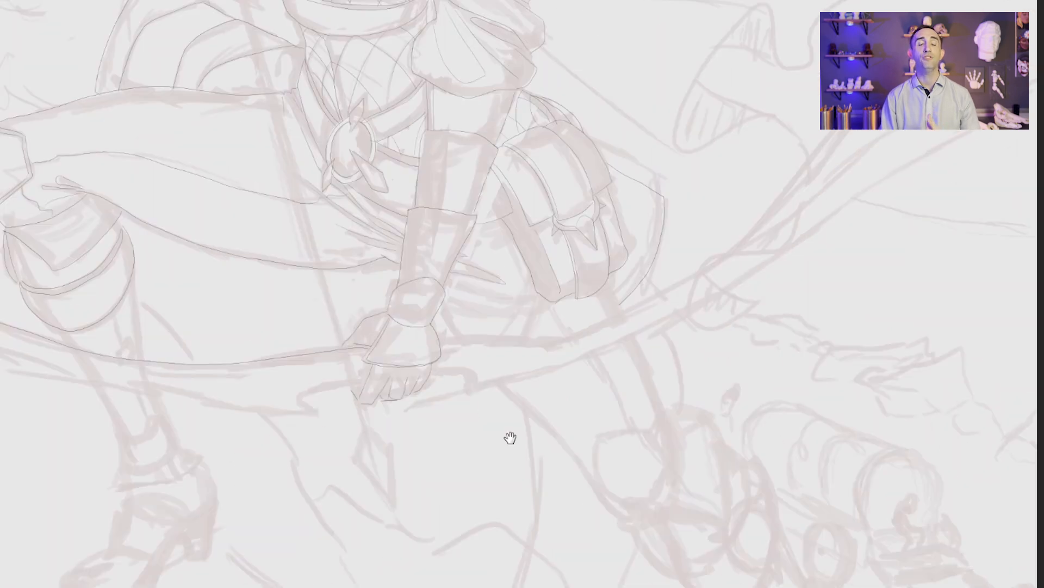
mouse_move(438, 342)
left_mouse_down()
mouse_move(694, 259)
mouse_move(816, 131)
left_mouse_up()
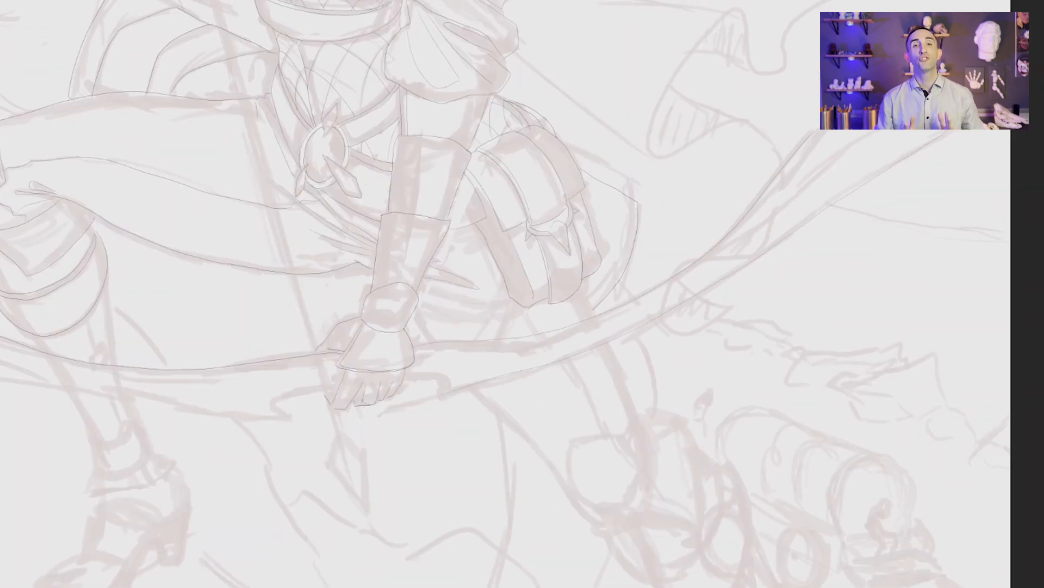
mouse_move(444, 394)
left_mouse_down()
mouse_move(434, 374)
mouse_move(402, 379)
left_mouse_up()
left_click_drag(335, 388, 285, 418)
left_click_drag(282, 524, 631, 510)
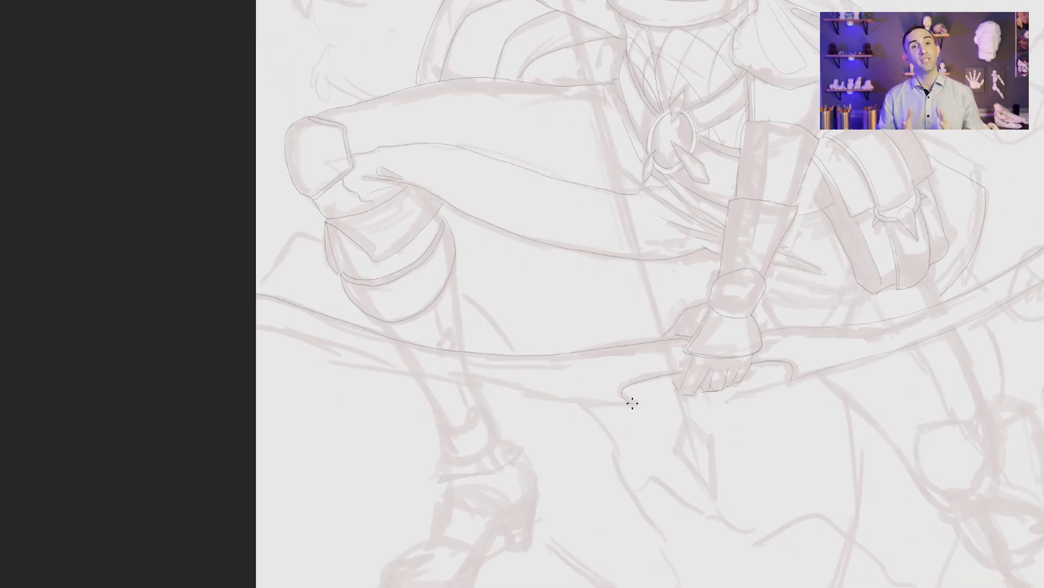
left_click_drag(632, 403, 251, 329)
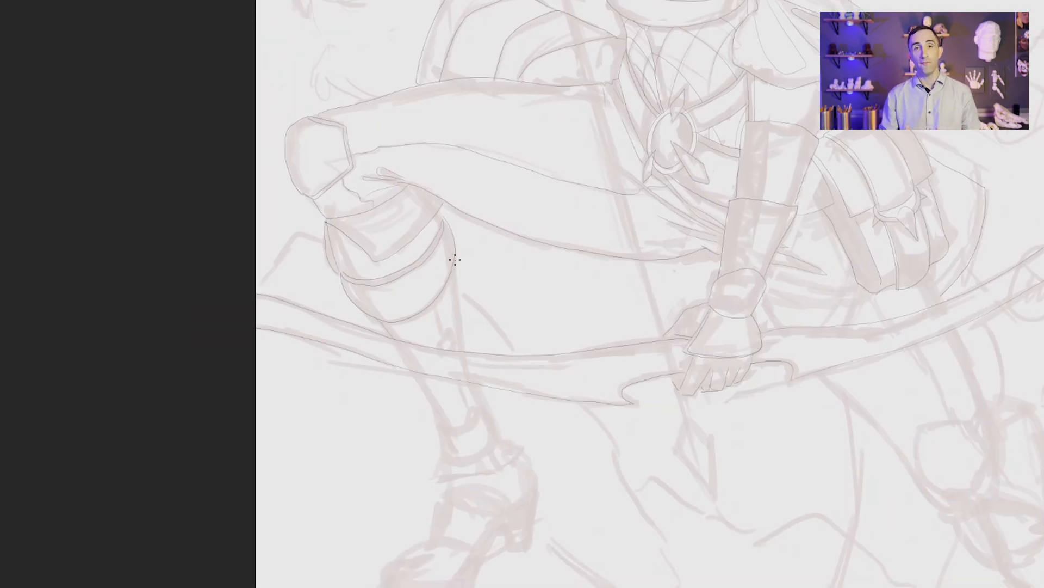
Step: Ink the shin contours of the bent leg down to the band around the ankle
left_click_drag(455, 260, 463, 352)
mouse_move(478, 412)
left_mouse_down()
mouse_move(452, 431)
mouse_move(407, 372)
left_mouse_up()
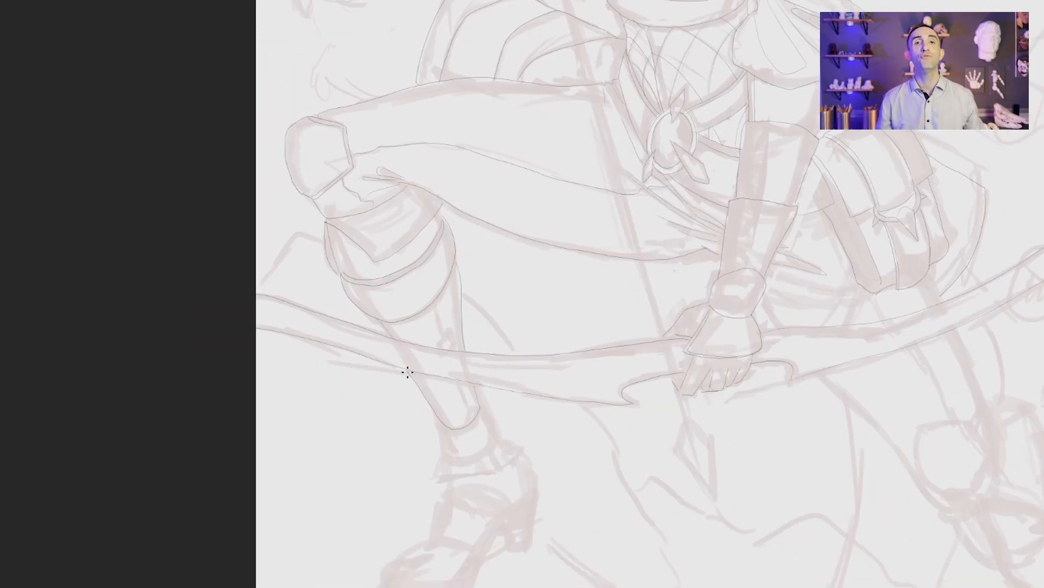
mouse_move(479, 394)
left_mouse_down()
mouse_move(452, 431)
mouse_move(435, 414)
mouse_move(493, 436)
mouse_move(489, 447)
mouse_move(436, 434)
mouse_move(438, 411)
left_mouse_up()
key("ctrl+z")
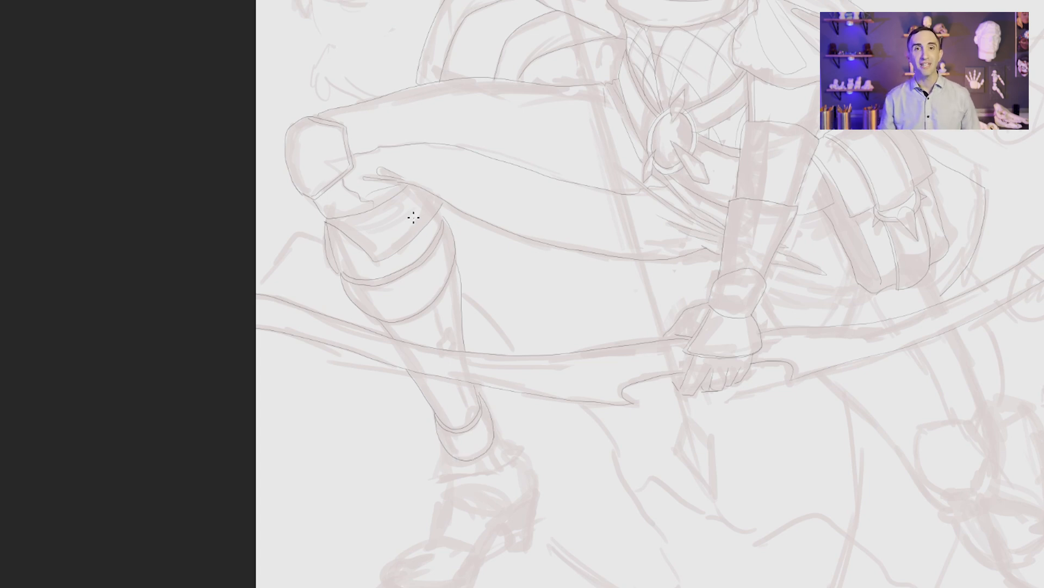
Step: Ink the small diamond ornaments on the bent leg's shin and the flared collar around its ankle
left_click_drag(453, 338, 441, 346)
left_click_drag(435, 306, 442, 333)
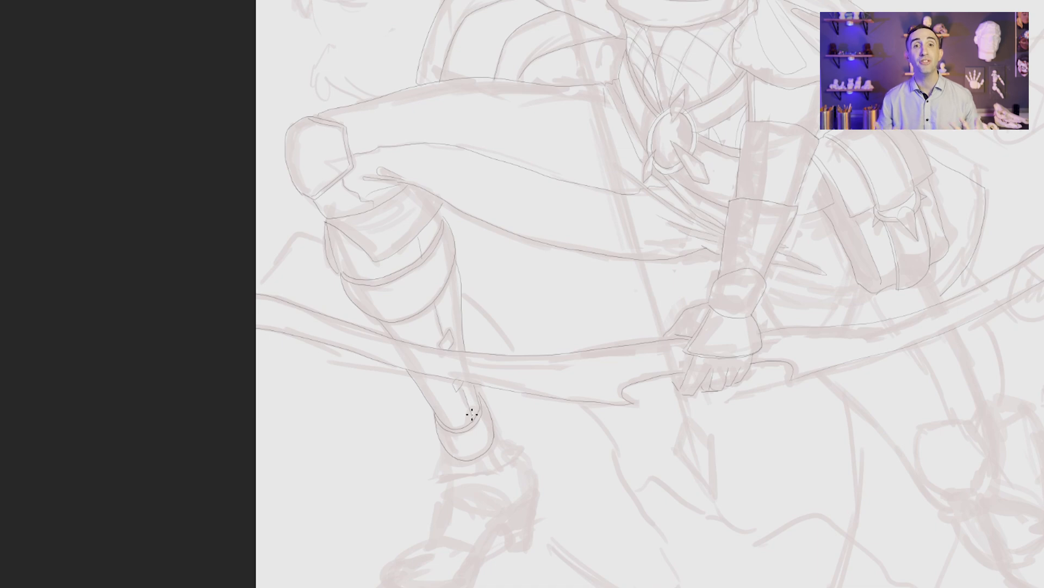
mouse_move(490, 457)
left_mouse_down()
mouse_move(485, 473)
mouse_move(438, 457)
left_mouse_up()
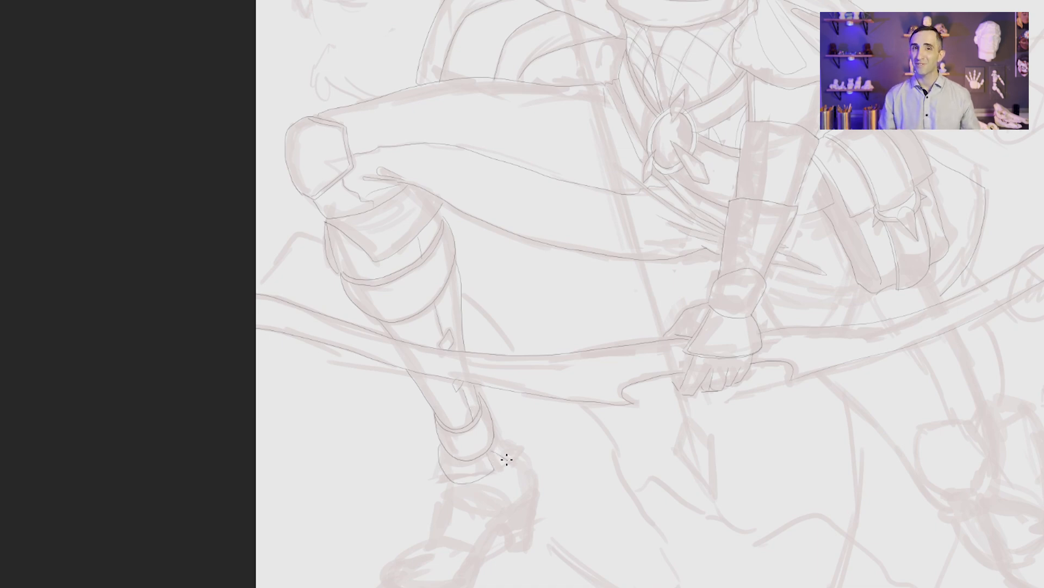
left_click_drag(507, 460, 495, 419)
Step: Ink the bent leg's shoe with its instep panel, pointed toe, layered sole and high heel
left_click_drag(637, 495, 588, 367)
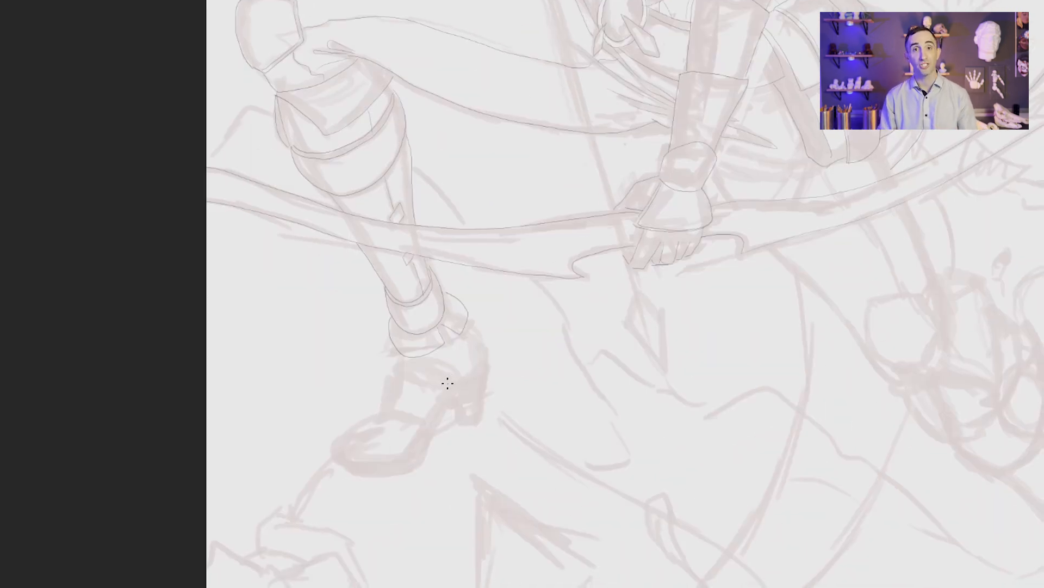
mouse_move(432, 421)
left_mouse_down()
mouse_move(392, 406)
mouse_move(422, 422)
mouse_move(399, 460)
left_mouse_up()
mouse_move(329, 444)
left_mouse_down()
mouse_move(380, 409)
mouse_move(454, 390)
mouse_move(387, 373)
mouse_move(381, 407)
left_mouse_up()
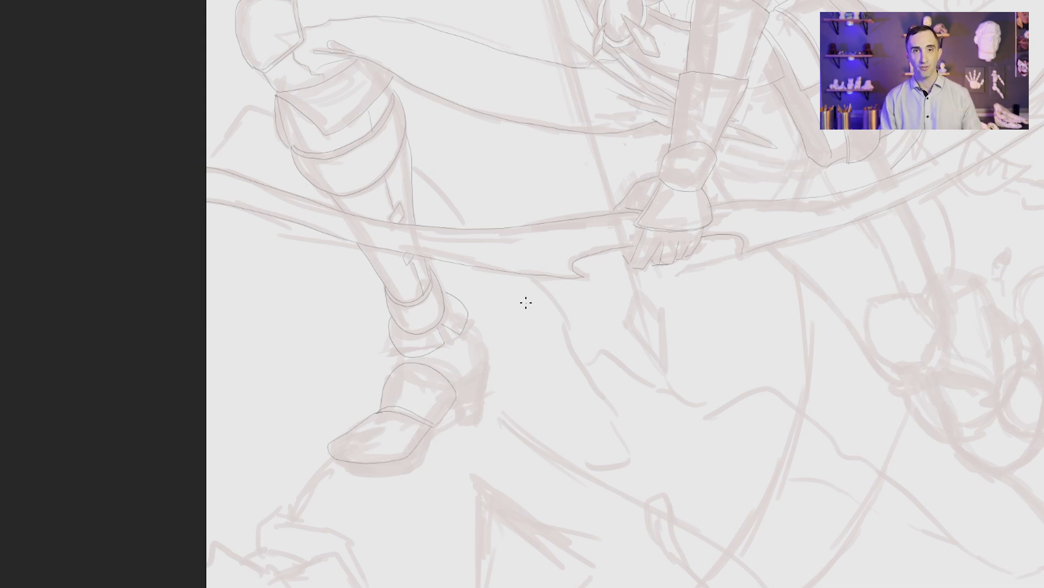
mouse_move(333, 457)
left_mouse_down()
mouse_move(361, 466)
mouse_move(442, 424)
mouse_move(387, 475)
mouse_move(328, 450)
left_mouse_up()
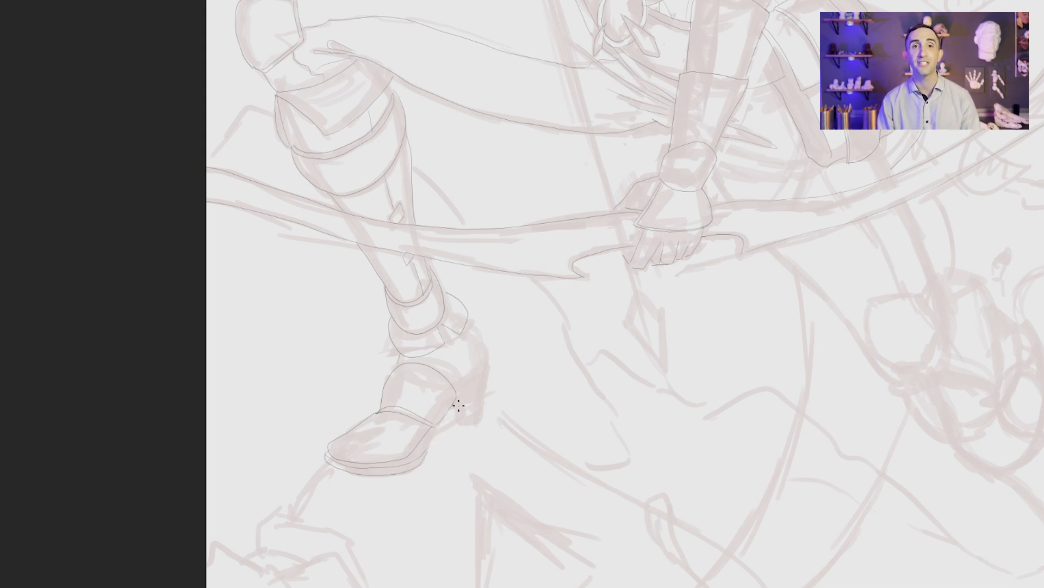
mouse_move(480, 351)
left_mouse_down()
mouse_move(474, 408)
mouse_move(456, 412)
left_mouse_up()
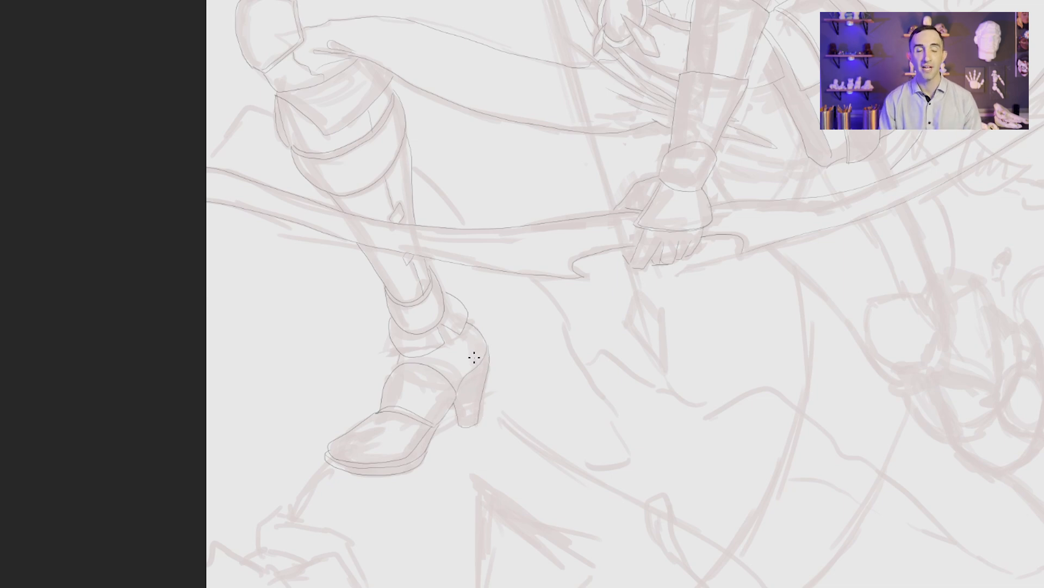
Step: Ink the cloth folds between the gripping wrist and the hip pouch, just above the bow
mouse_move(973, 170)
left_mouse_down()
mouse_move(618, 464)
mouse_move(538, 274)
left_mouse_up()
left_click_drag(285, 242, 378, 285)
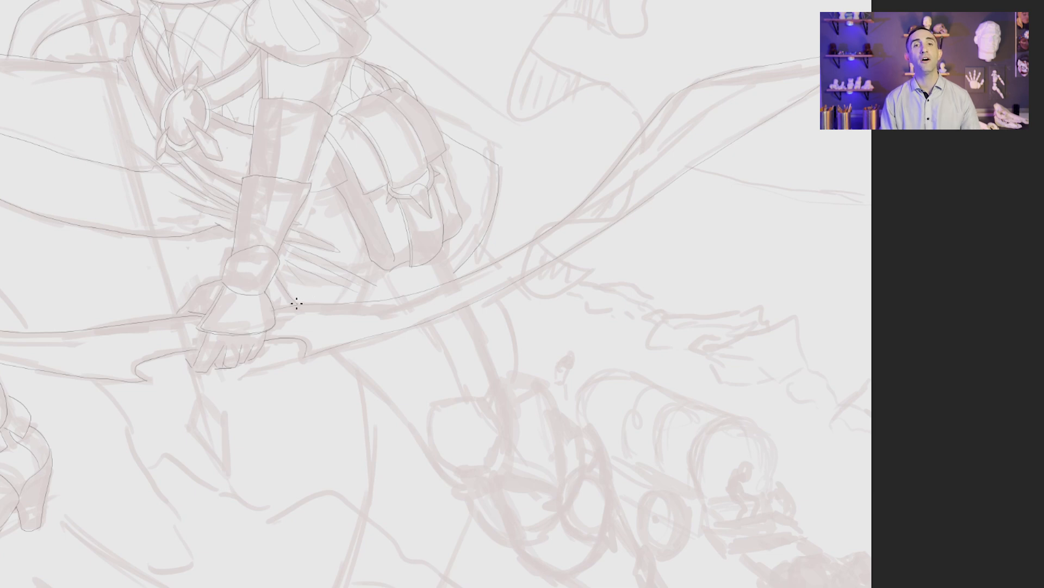
left_click_drag(594, 383, 532, 329)
Step: Ink the extended leg's contours below the bow and the rounded guard over its knee
mouse_move(381, 204)
left_mouse_down()
mouse_move(427, 291)
mouse_move(448, 361)
mouse_move(443, 420)
left_mouse_up()
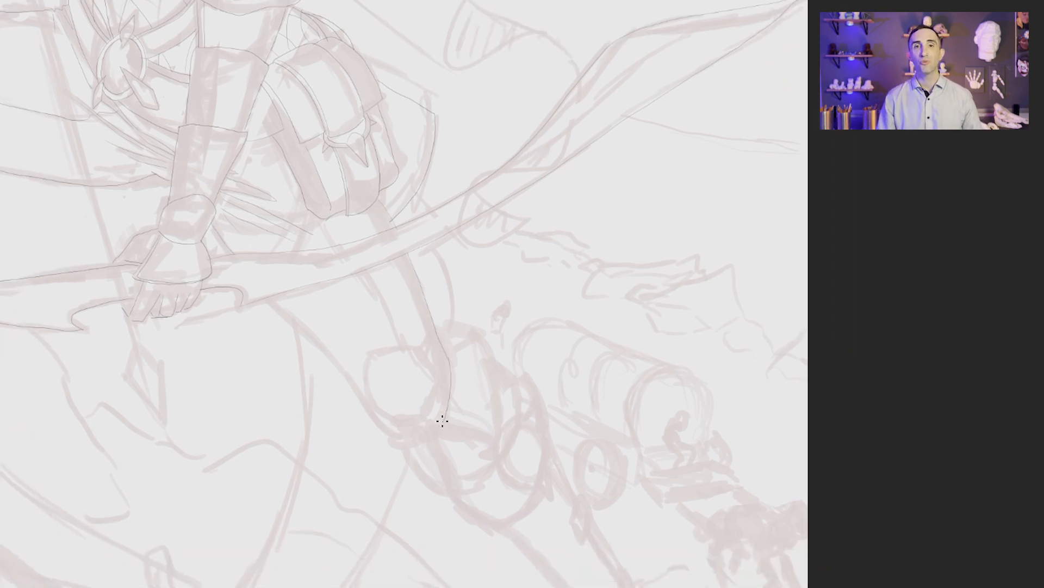
mouse_move(551, 455)
left_mouse_down()
mouse_move(764, 318)
mouse_move(795, 369)
left_mouse_up()
mouse_move(674, 328)
left_mouse_down()
mouse_move(679, 271)
mouse_move(623, 257)
mouse_move(631, 334)
mouse_move(670, 294)
mouse_move(616, 308)
mouse_move(480, 254)
left_mouse_up()
mouse_move(545, 308)
left_mouse_down()
mouse_move(601, 324)
mouse_move(600, 251)
mouse_move(538, 243)
mouse_move(554, 366)
mouse_move(509, 343)
mouse_move(496, 314)
left_mouse_up()
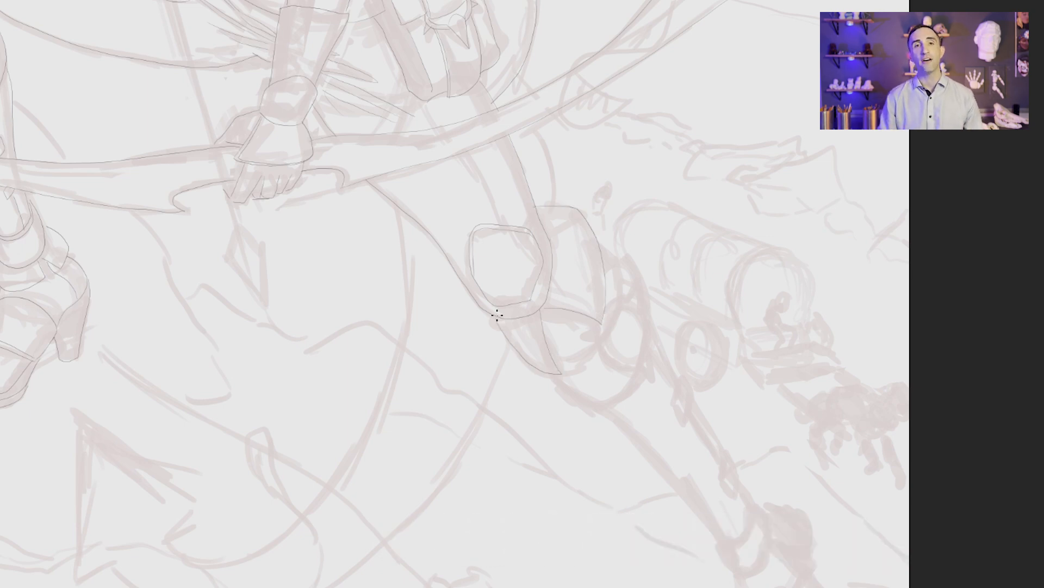
Step: Ink the layered boot cuff below the extended leg's knee guard and its ring ornament with pointed tips
mouse_move(603, 248)
left_mouse_down()
mouse_move(611, 325)
mouse_move(555, 364)
left_mouse_up()
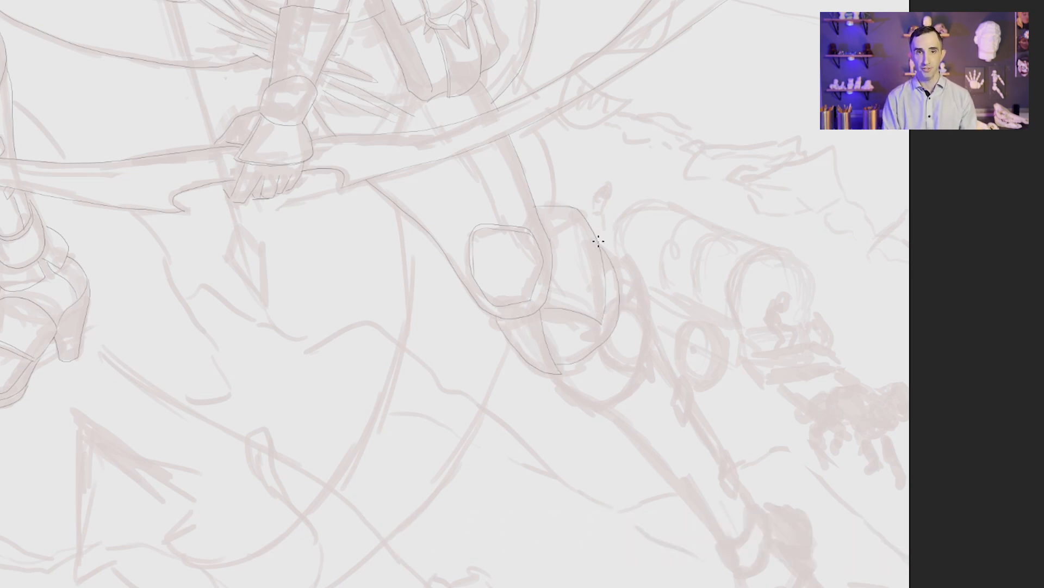
mouse_move(603, 244)
left_mouse_down()
mouse_move(623, 299)
mouse_move(588, 356)
mouse_move(565, 369)
mouse_move(625, 270)
mouse_move(636, 370)
mouse_move(571, 397)
mouse_move(544, 369)
left_mouse_up()
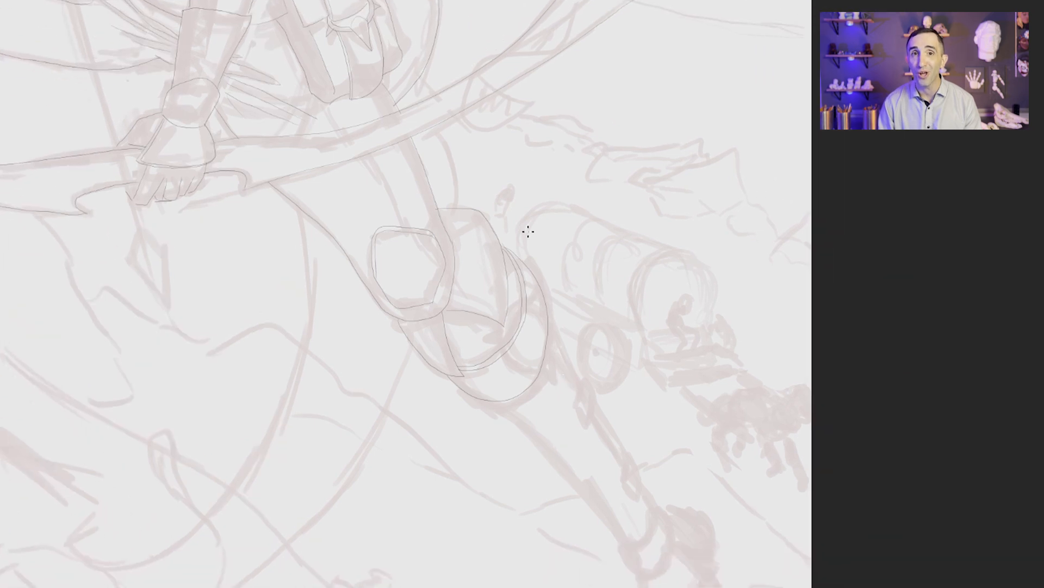
mouse_move(545, 354)
left_mouse_down()
mouse_move(539, 339)
mouse_move(490, 338)
mouse_move(520, 344)
left_mouse_up()
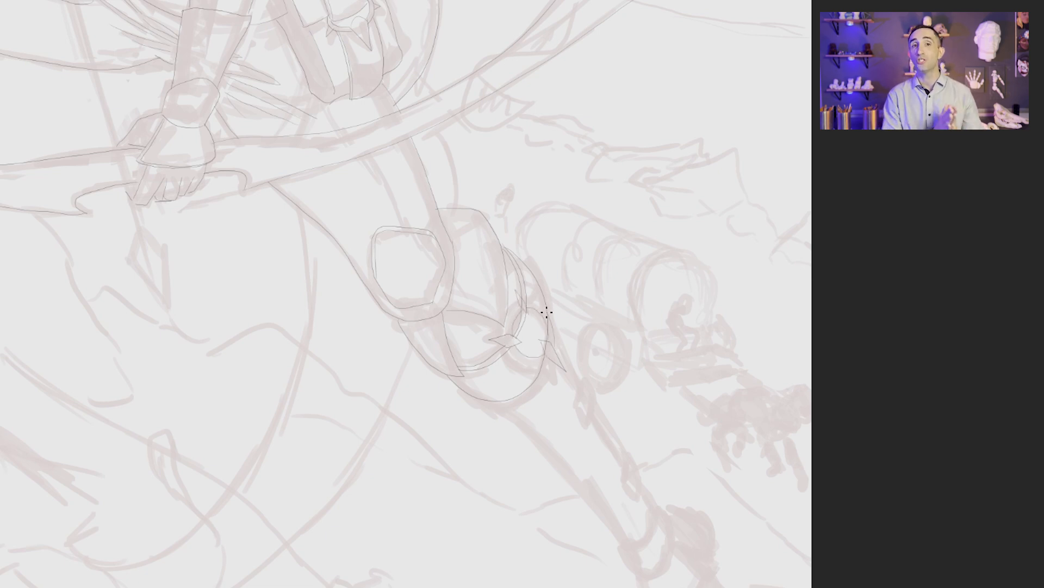
left_click_drag(552, 357, 502, 346)
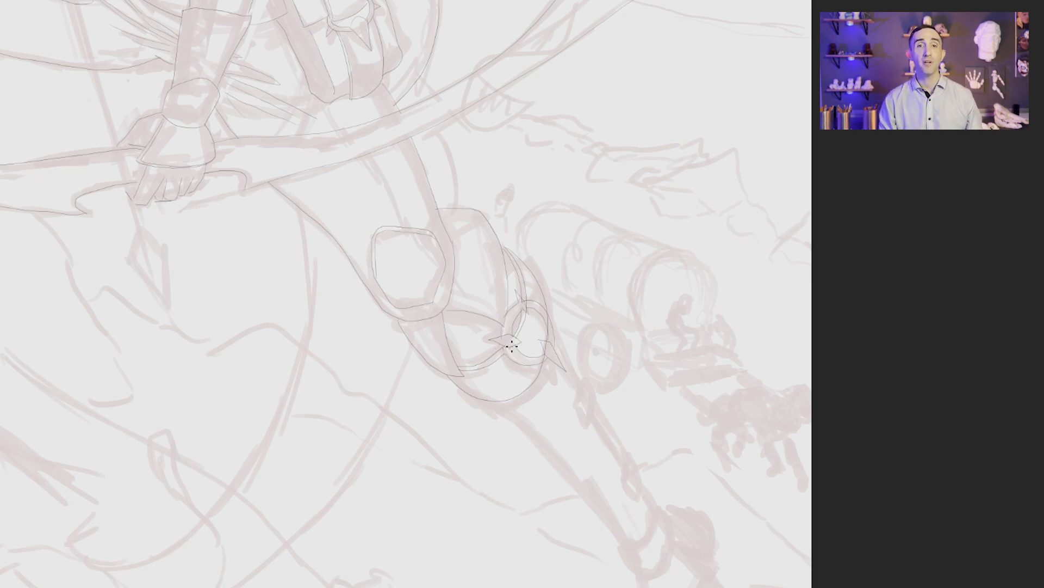
Step: Ink the strap and the pointed tag below the ring ornament on the extended leg, redoing the rejected strap line
left_click_drag(607, 476, 460, 302)
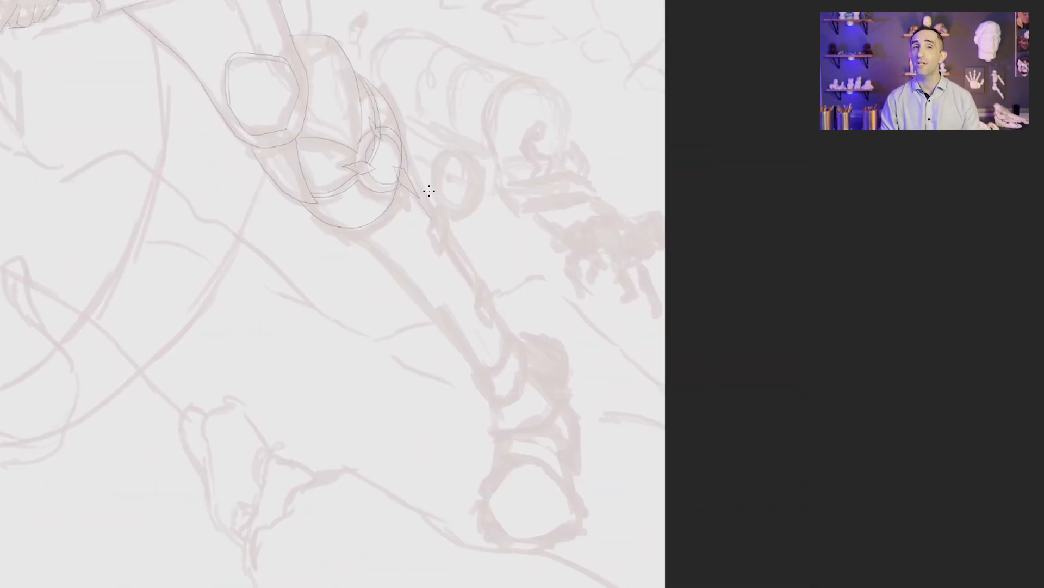
left_click_drag(430, 234, 444, 254)
left_click_drag(443, 254, 434, 209)
left_click_drag(407, 145, 430, 199)
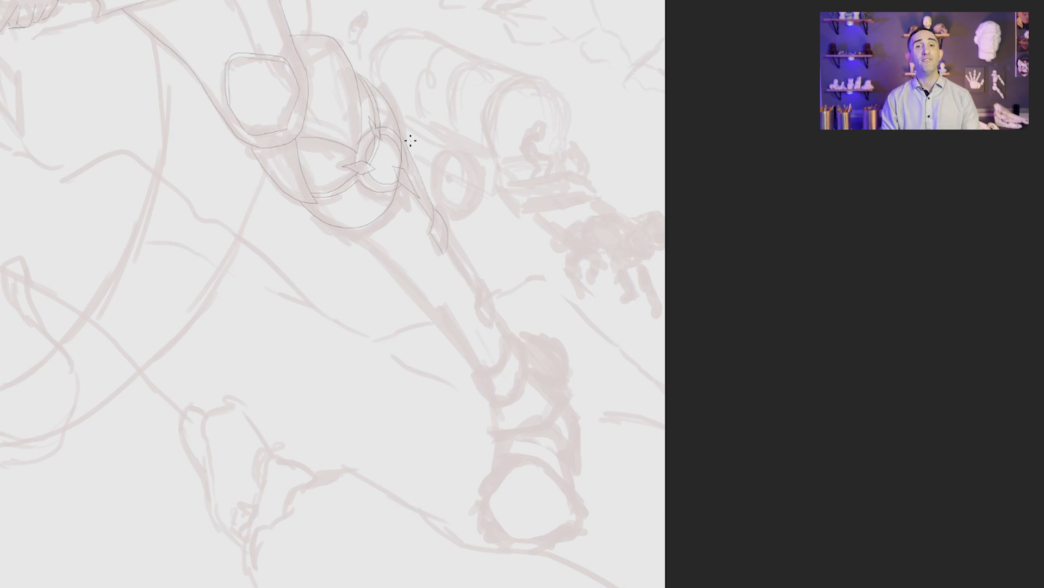
key("ctrl+z")
left_click_drag(400, 118, 433, 207)
Step: Ink both shin contours of the extended leg and the second diamond tag along its outer edge
left_click_drag(348, 230, 477, 365)
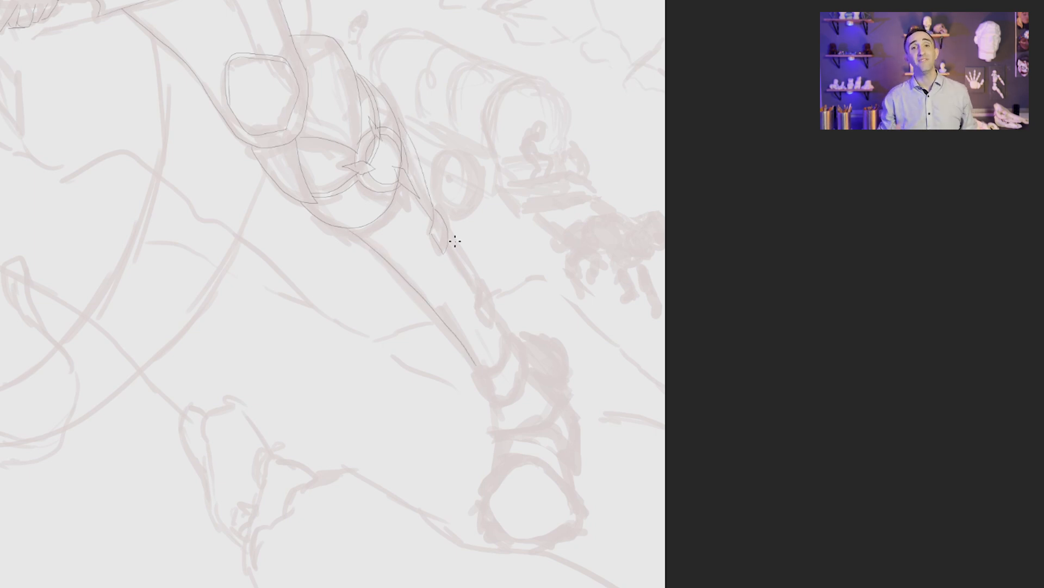
left_click_drag(455, 238, 476, 307)
left_click_drag(476, 306, 489, 321)
left_click_drag(489, 321, 479, 282)
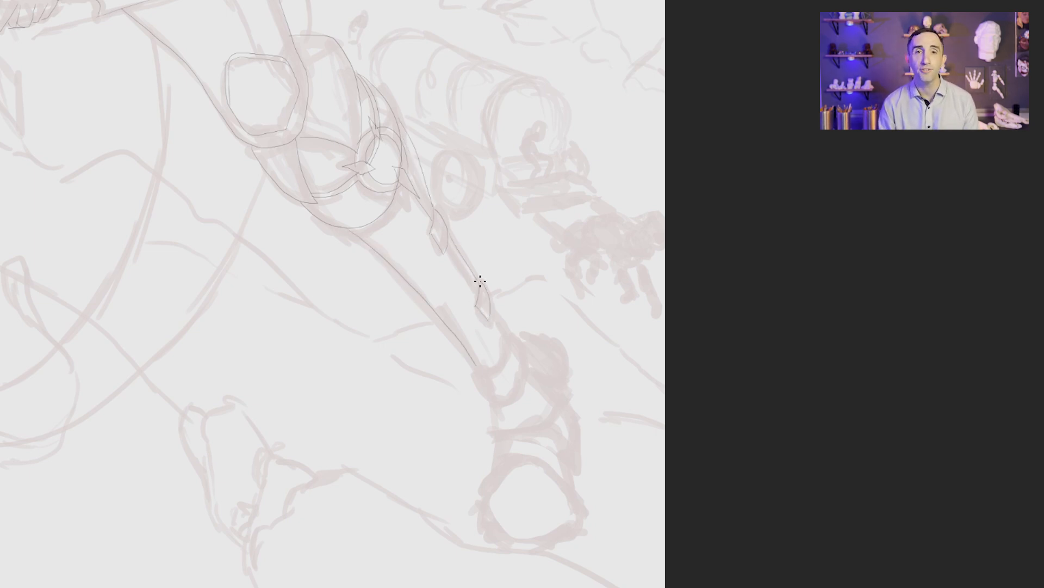
mouse_move(448, 242)
left_mouse_down()
mouse_move(504, 326)
mouse_move(472, 374)
left_mouse_up()
Step: Ink the extended leg's ankle bands and flared collar, and its shoe with the rounded toe and sole
mouse_move(509, 325)
left_mouse_down()
mouse_move(518, 340)
mouse_move(495, 401)
mouse_move(474, 374)
mouse_move(560, 373)
mouse_move(504, 426)
mouse_move(485, 397)
left_mouse_up()
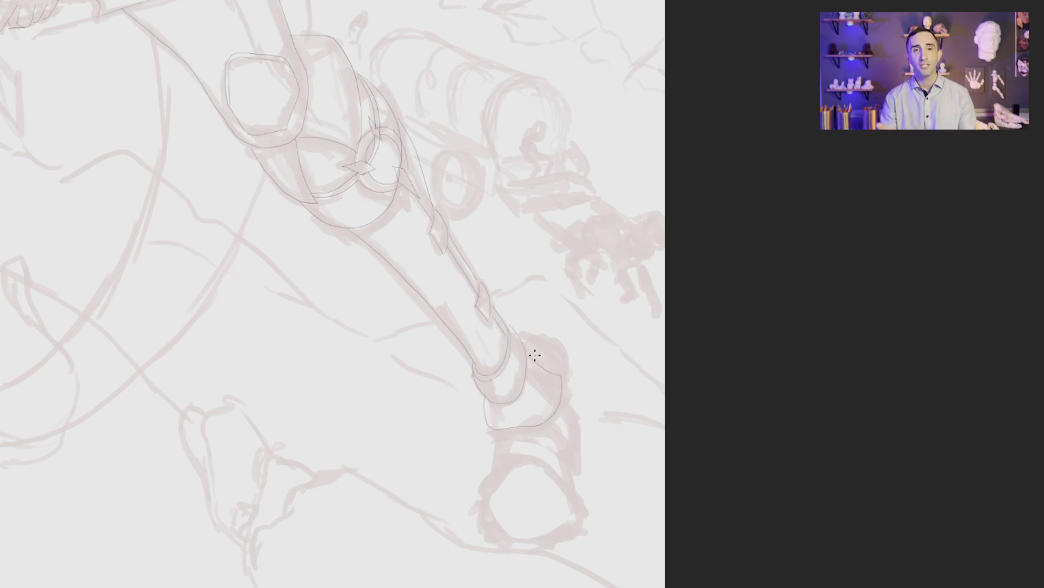
left_click_drag(541, 359, 558, 360)
mouse_move(580, 510)
left_mouse_down()
mouse_move(497, 483)
mouse_move(536, 542)
mouse_move(577, 519)
mouse_move(533, 432)
mouse_move(492, 470)
left_mouse_up()
mouse_move(560, 444)
left_mouse_down()
mouse_move(567, 369)
mouse_move(569, 452)
left_mouse_up()
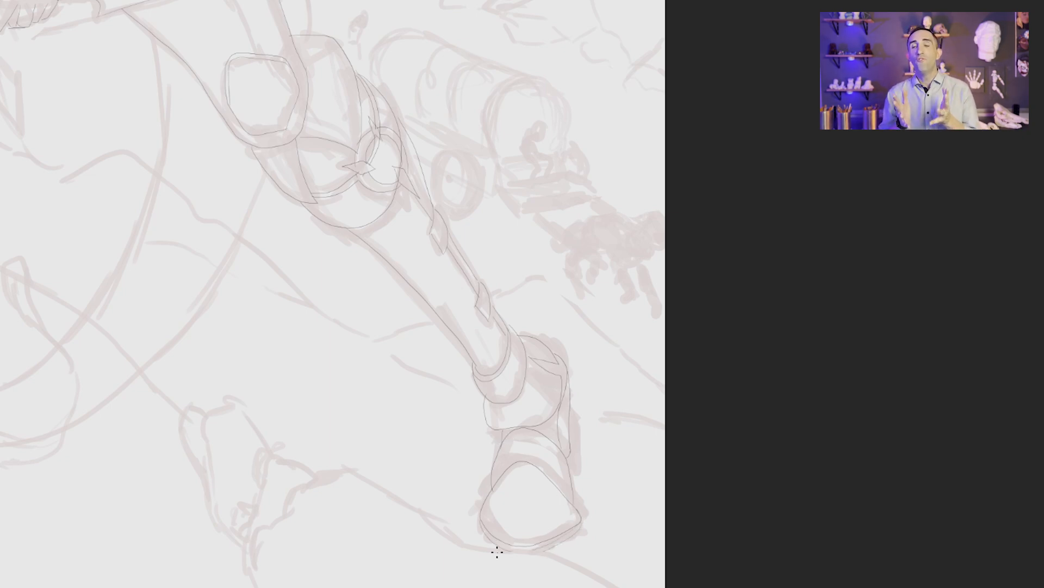
left_click_drag(498, 552, 480, 513)
Step: Ink the interlocking strands of the braid arching out behind the character's ear
key("ctrl+0")
left_click_drag(534, 190, 513, 118)
mouse_move(680, 443)
left_mouse_down()
mouse_move(636, 42)
mouse_move(631, 368)
left_mouse_up()
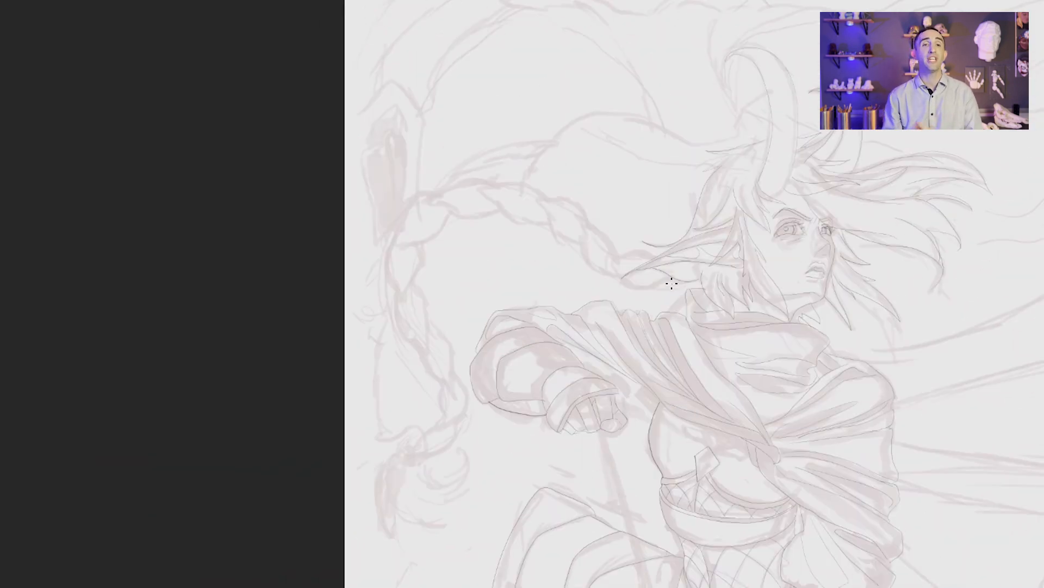
mouse_move(662, 275)
left_mouse_down()
mouse_move(611, 256)
mouse_move(658, 252)
mouse_move(627, 268)
mouse_move(576, 205)
mouse_move(540, 204)
mouse_move(548, 214)
mouse_move(473, 181)
mouse_move(523, 178)
mouse_move(432, 182)
left_mouse_up()
mouse_move(501, 214)
left_mouse_down()
mouse_move(447, 214)
mouse_move(402, 250)
mouse_move(408, 205)
mouse_move(439, 193)
left_mouse_up()
left_click_drag(421, 258, 412, 292)
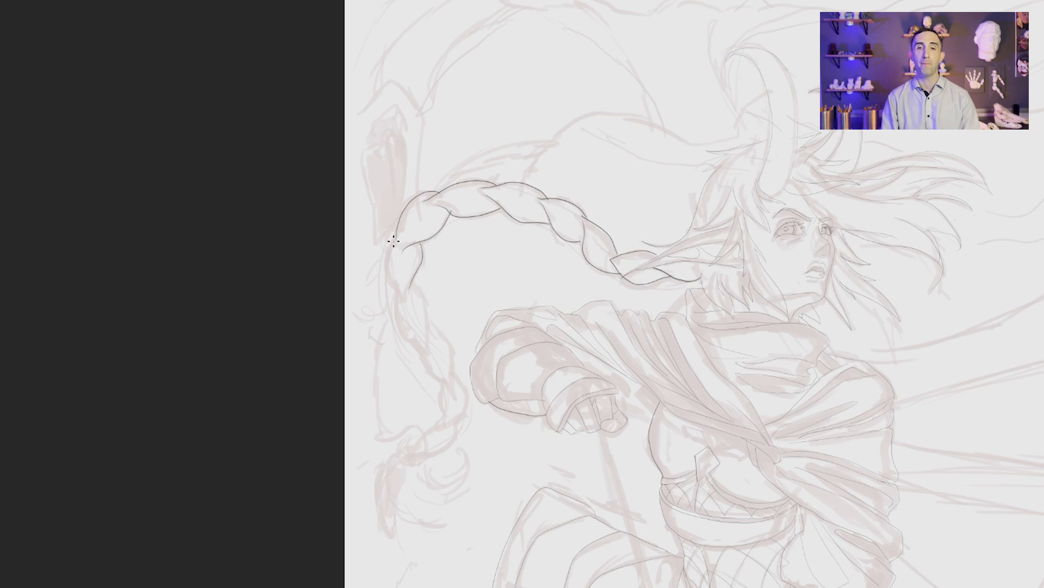
left_click_drag(392, 236, 389, 294)
left_click_drag(400, 251, 450, 198)
mouse_move(480, 191)
left_mouse_down()
mouse_move(562, 217)
mouse_move(596, 246)
left_mouse_up()
Step: Ink the hanging lower section of the braid down toward its tie
mouse_move(415, 280)
left_mouse_down()
mouse_move(453, 391)
mouse_move(412, 340)
mouse_move(466, 397)
left_mouse_up()
left_click_drag(465, 398, 442, 422)
mouse_move(441, 381)
left_mouse_down()
mouse_move(426, 449)
mouse_move(423, 433)
mouse_move(399, 435)
mouse_move(395, 455)
left_mouse_up()
Step: Reinforce the ankle band outlines on the extended leg and the heel line of the bent leg's shoe
left_click_drag(551, 431, 534, 286)
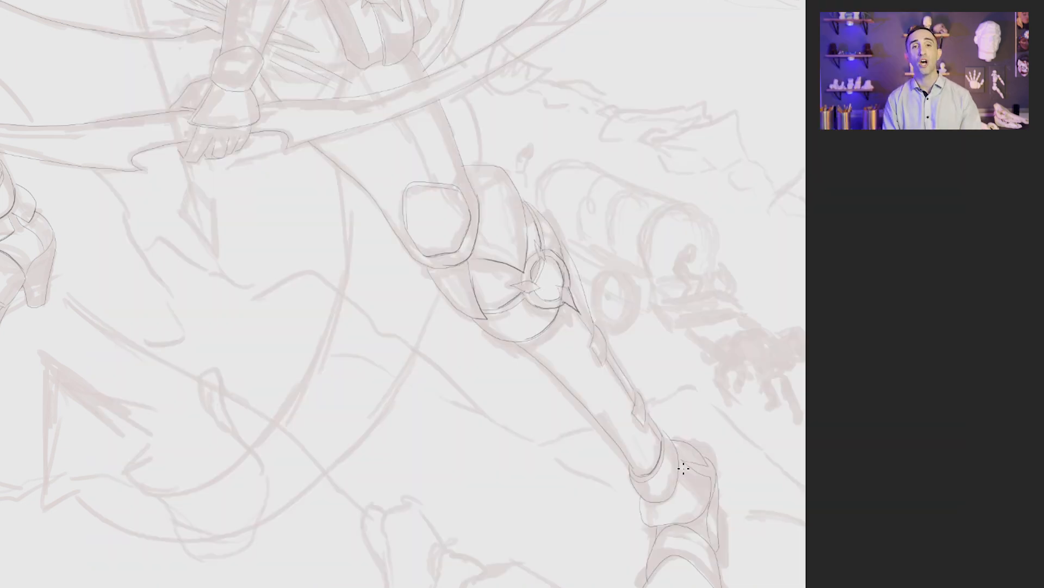
mouse_move(679, 455)
left_mouse_down()
mouse_move(675, 490)
mouse_move(651, 500)
left_mouse_up()
mouse_move(710, 479)
left_mouse_down()
mouse_move(701, 513)
mouse_move(660, 525)
left_mouse_up()
left_click_drag(682, 460, 708, 476)
left_click_drag(707, 514, 714, 484)
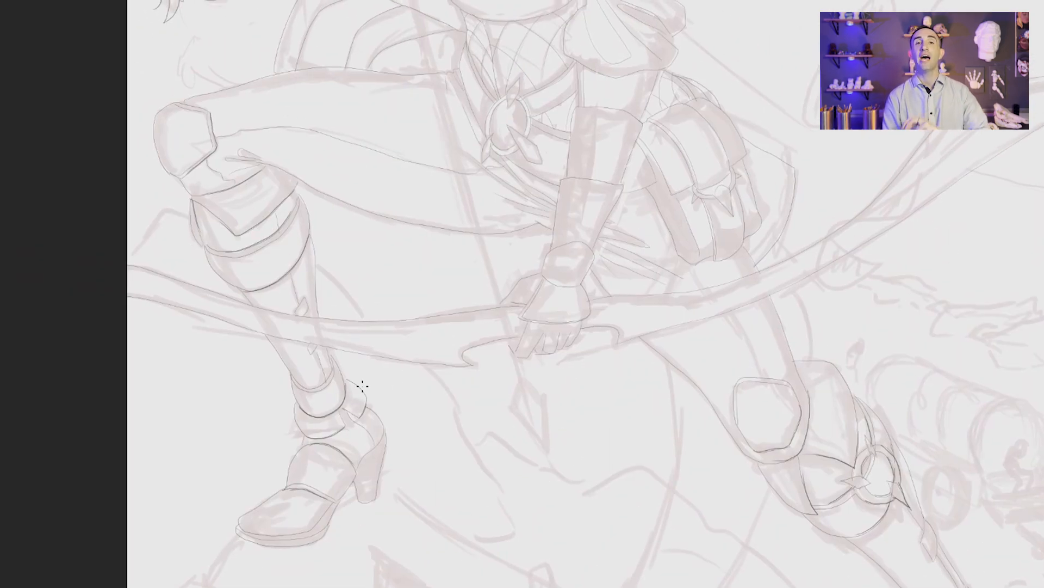
left_click_drag(382, 429, 373, 450)
left_click_drag(325, 166, 389, 348)
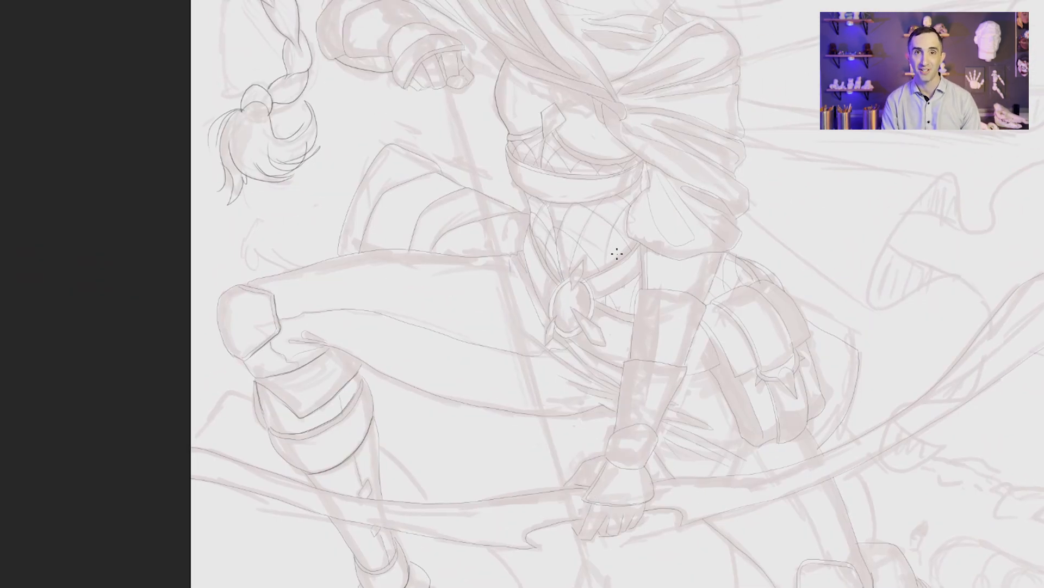
Step: Reinforce the waist belt edges and the oval buckle with its lower pointed ornament
left_click_drag(641, 273, 595, 300)
left_click_drag(591, 320, 593, 290)
left_click_drag(595, 319, 607, 346)
mouse_move(607, 347)
left_mouse_down()
mouse_move(585, 336)
mouse_move(588, 315)
mouse_move(606, 344)
mouse_move(560, 330)
mouse_move(525, 247)
left_mouse_up()
left_click_drag(567, 337, 624, 371)
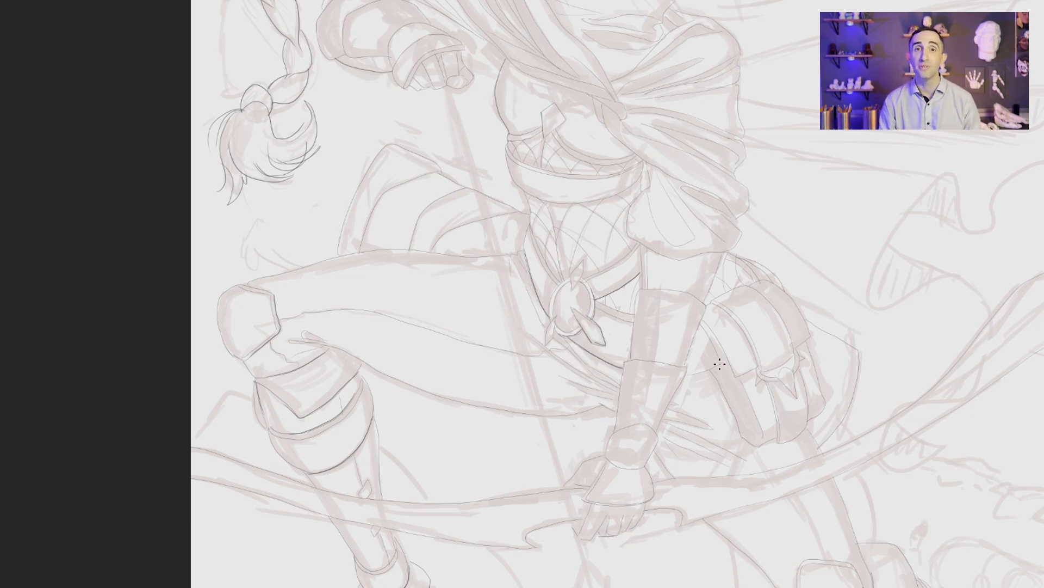
Step: Reinforce the front and bottom outline of the hip pouch
mouse_move(720, 365)
left_mouse_down()
mouse_move(686, 375)
mouse_move(727, 406)
mouse_move(745, 448)
mouse_move(775, 415)
left_mouse_up()
left_click_drag(808, 423, 778, 441)
scroll(753, 336, "down", 2)
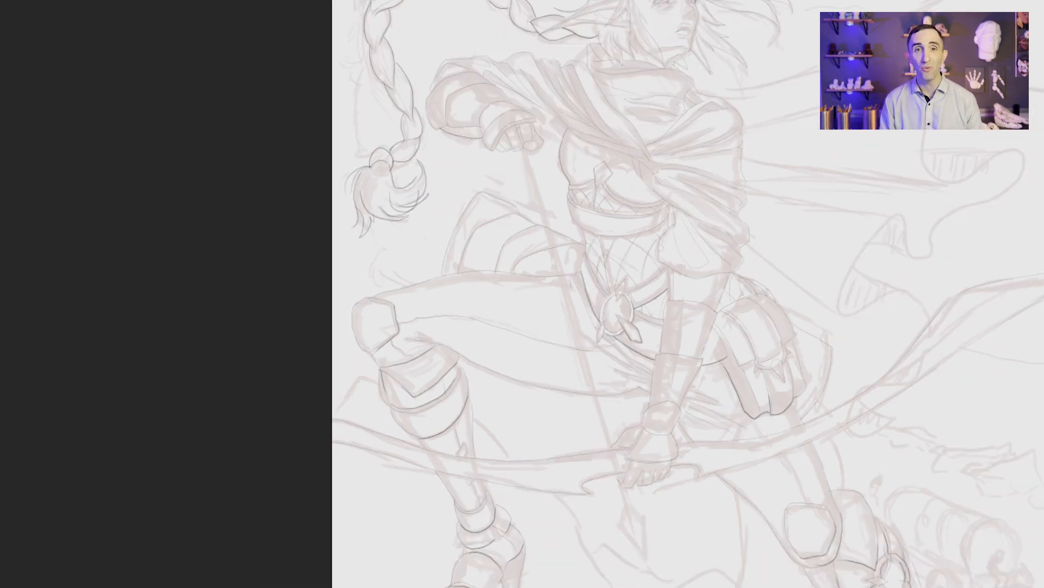
Step: Reinforce the long vertical edges of the cloth hanging between the character's legs
mouse_move(833, 417)
left_mouse_down()
mouse_move(813, 458)
mouse_move(858, 484)
mouse_move(783, 384)
mouse_move(668, 175)
left_mouse_up()
mouse_move(593, 173)
left_mouse_down()
mouse_move(599, 385)
mouse_move(401, 466)
mouse_move(397, 449)
left_mouse_up()
mouse_move(689, 289)
left_mouse_down()
mouse_move(672, 365)
mouse_move(611, 460)
mouse_move(399, 507)
mouse_move(373, 457)
mouse_move(415, 408)
mouse_move(324, 343)
mouse_move(328, 487)
left_mouse_up()
left_click_drag(375, 462, 328, 488)
left_click_drag(803, 256, 694, 449)
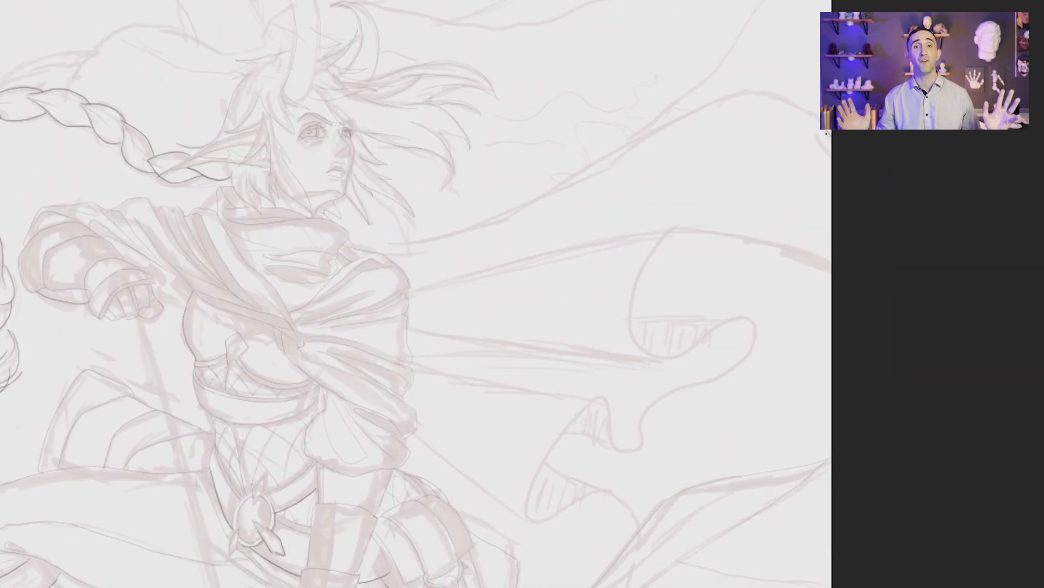
Step: Darken the cape's sweeping top edge and the long fold line below it, running back to the shoulder
mouse_move(820, 115)
left_mouse_down()
mouse_move(670, 121)
mouse_move(386, 246)
mouse_move(346, 244)
left_mouse_up()
left_click_drag(831, 270, 660, 233)
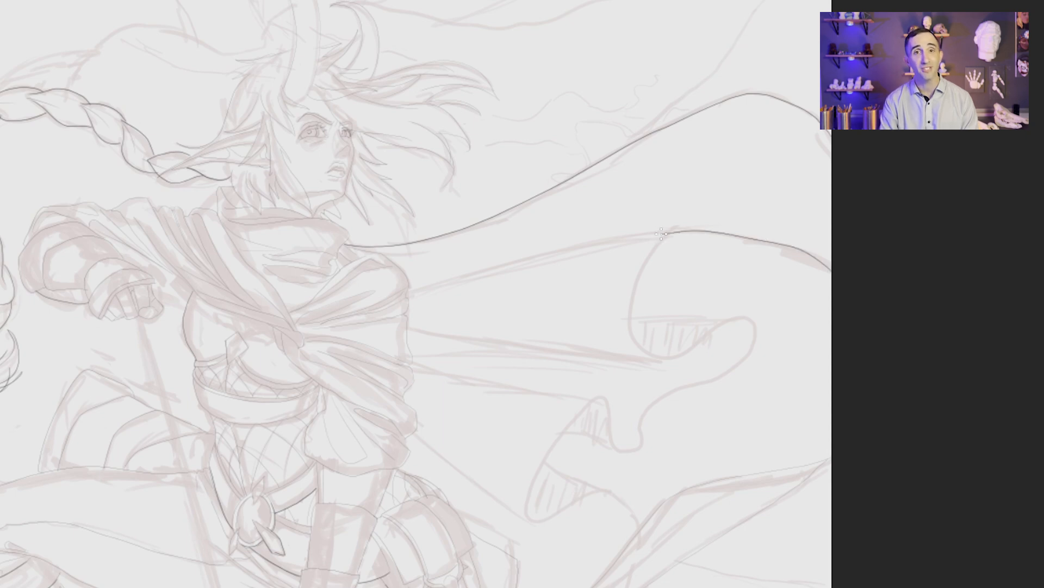
key("ctrl+z")
mouse_move(832, 271)
left_mouse_down()
mouse_move(620, 237)
mouse_move(409, 289)
left_mouse_up()
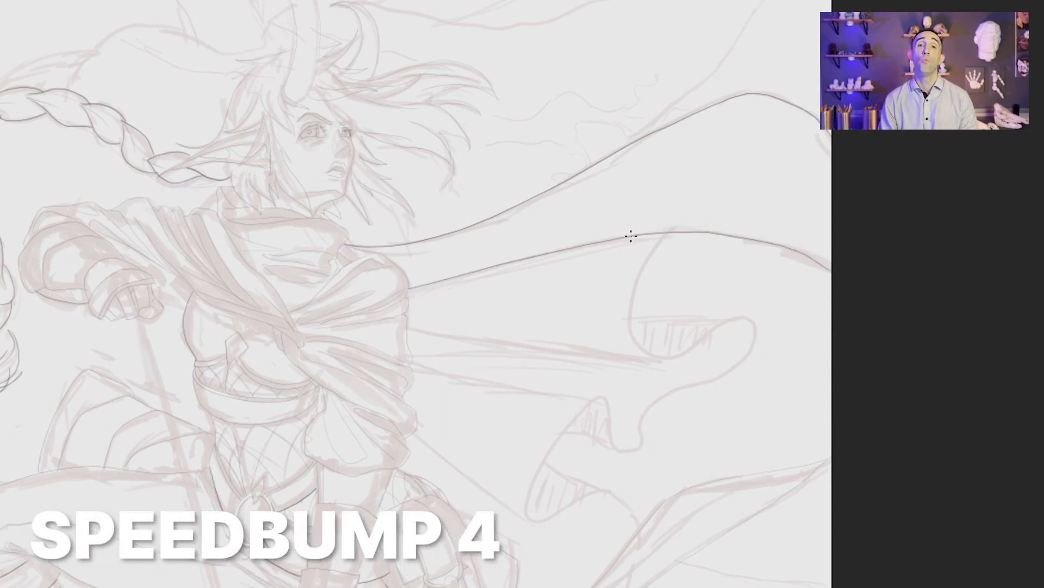
left_click_drag(631, 235, 438, 281)
Step: Darken the cape's wavy hem and the lines closing off its turned-under folds
mouse_move(664, 233)
left_mouse_down()
mouse_move(635, 343)
mouse_move(746, 318)
mouse_move(527, 494)
mouse_move(622, 497)
mouse_move(635, 532)
left_mouse_up()
left_click_drag(618, 450, 565, 429)
left_click_drag(599, 483, 543, 463)
left_click_drag(746, 318, 632, 319)
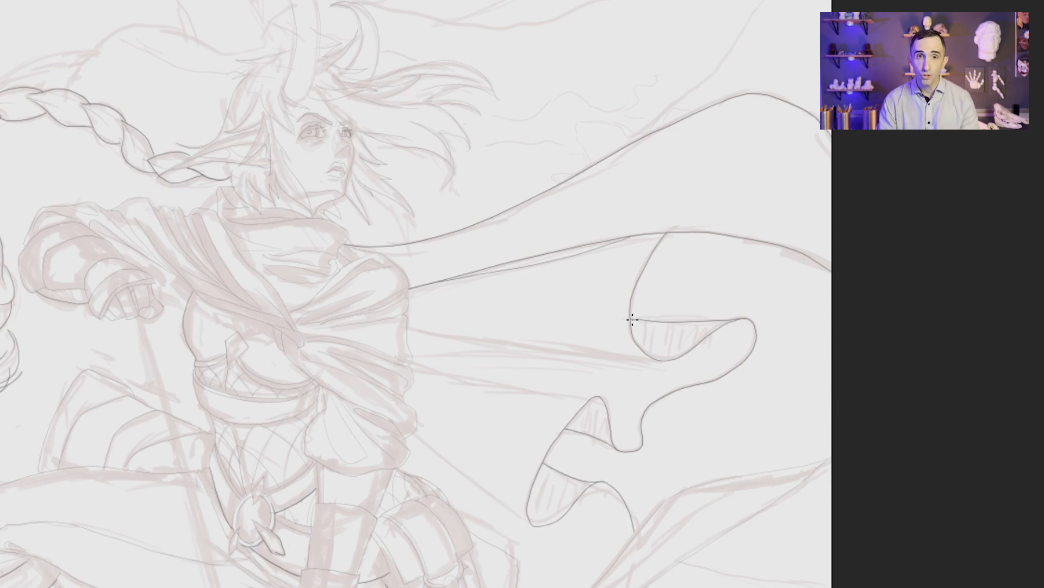
Step: Darken the cape's remaining fold lines toward the body and its curled lower tip beyond the bow
mouse_move(661, 359)
left_mouse_down()
mouse_move(409, 328)
mouse_move(452, 354)
mouse_move(573, 361)
left_mouse_up()
left_click_drag(597, 399, 412, 365)
left_click_drag(533, 525, 415, 435)
left_click_drag(634, 508, 559, 259)
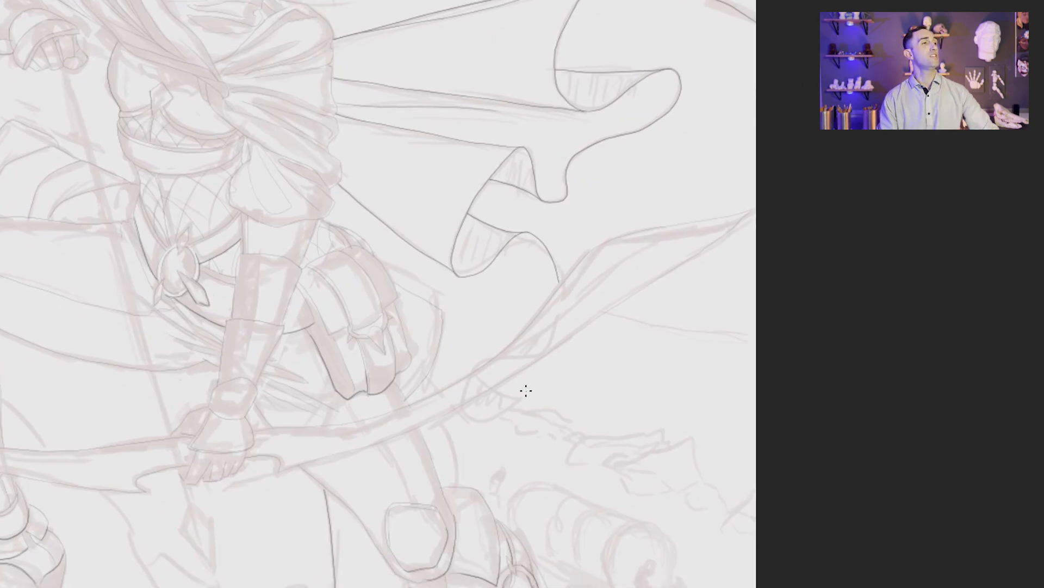
mouse_move(491, 394)
left_mouse_down()
mouse_move(548, 389)
mouse_move(407, 368)
left_mouse_up()
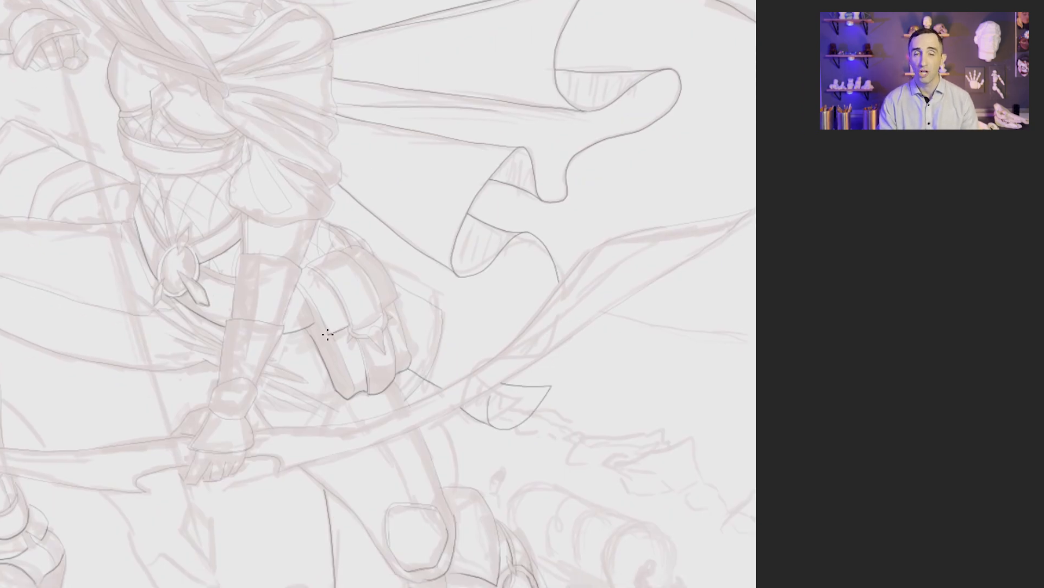
Step: Reinforce the pouch's flap edge and its pointed clasp
left_click_drag(382, 314, 354, 329)
left_click_drag(398, 298, 384, 308)
left_click_drag(389, 318, 385, 353)
left_click_drag(385, 354, 356, 336)
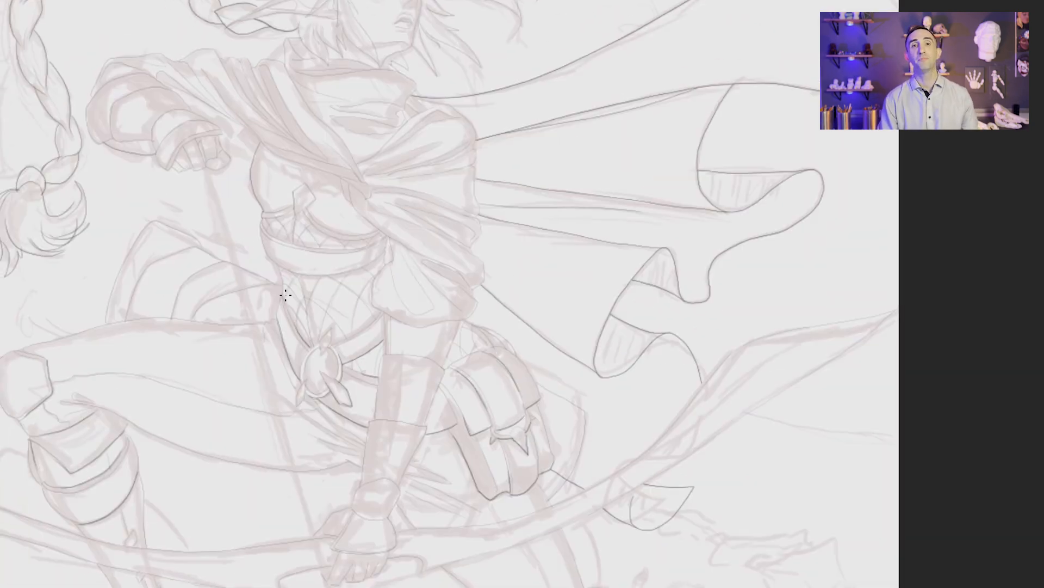
Step: Reinforce the bodice band, the shawl's crossing fold edges over the chest, and the strap lines behind the pouch
mouse_move(378, 261)
left_mouse_down()
mouse_move(281, 267)
mouse_move(319, 247)
mouse_move(271, 236)
left_mouse_up()
left_click_drag(352, 179, 219, 103)
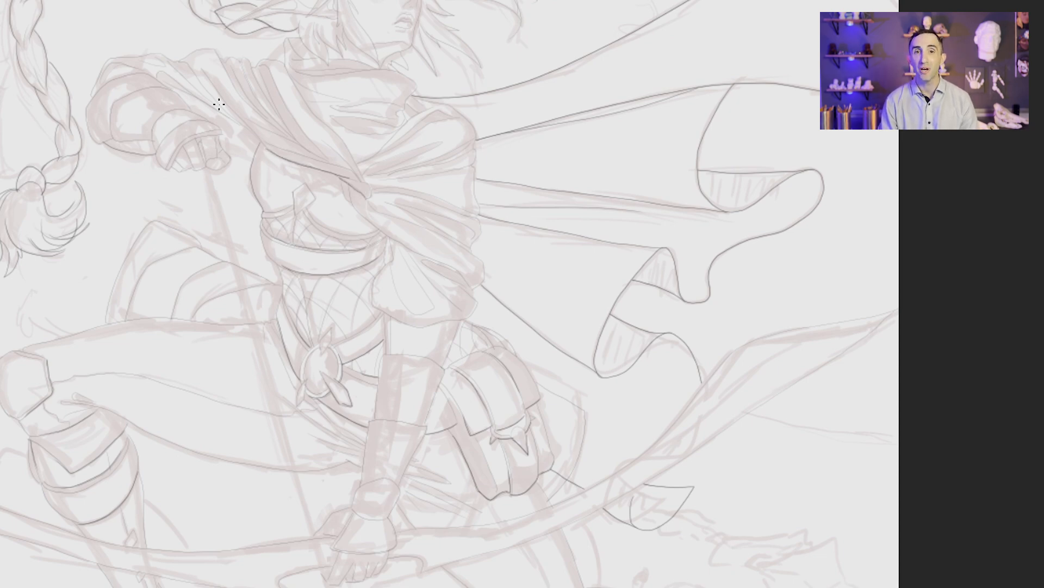
left_click_drag(254, 160, 242, 157)
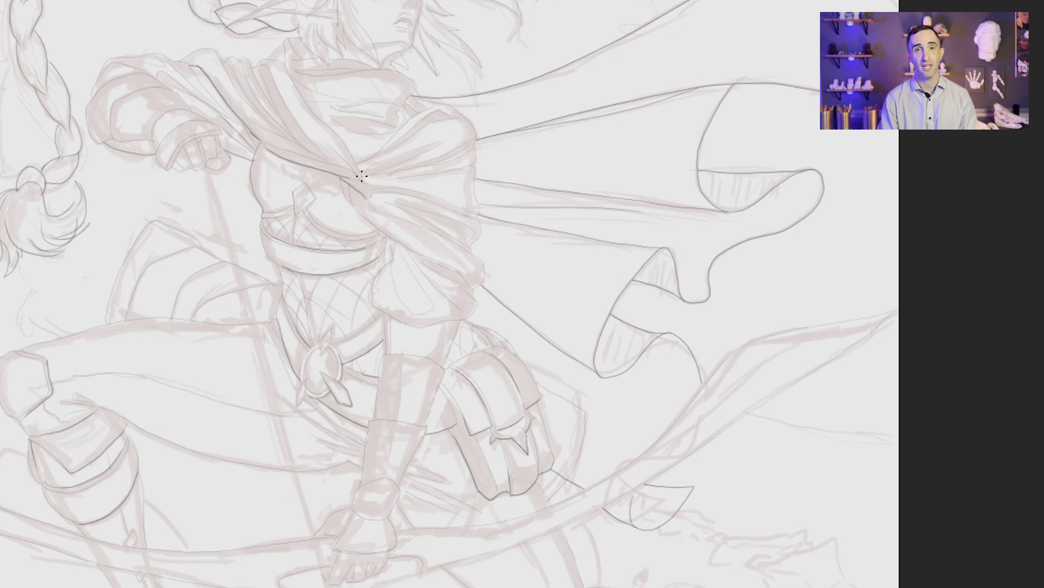
left_click_drag(362, 176, 293, 85)
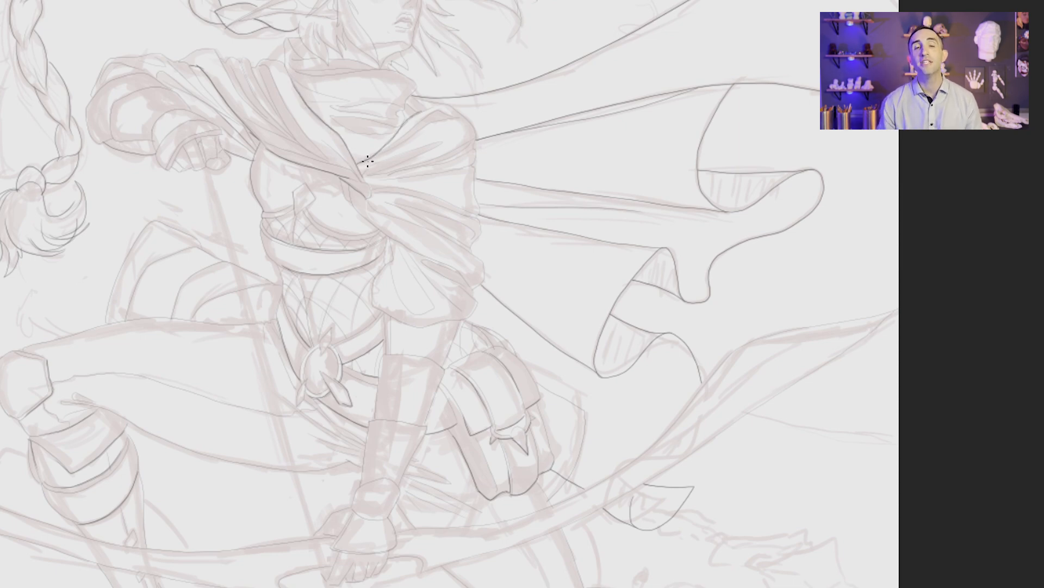
left_click_drag(466, 281, 358, 213)
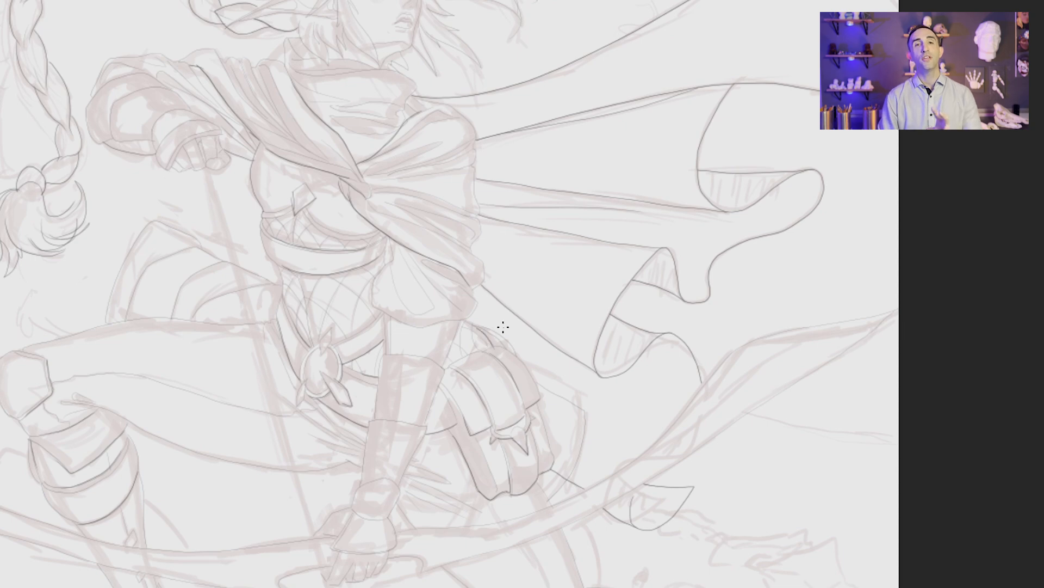
mouse_move(503, 346)
left_mouse_down()
mouse_move(477, 325)
mouse_move(397, 320)
mouse_move(454, 506)
left_mouse_up()
Step: Hide the rough sketch and darken the fringe and side hair locks framing the face and ear
left_click_drag(784, 544, 737, 301)
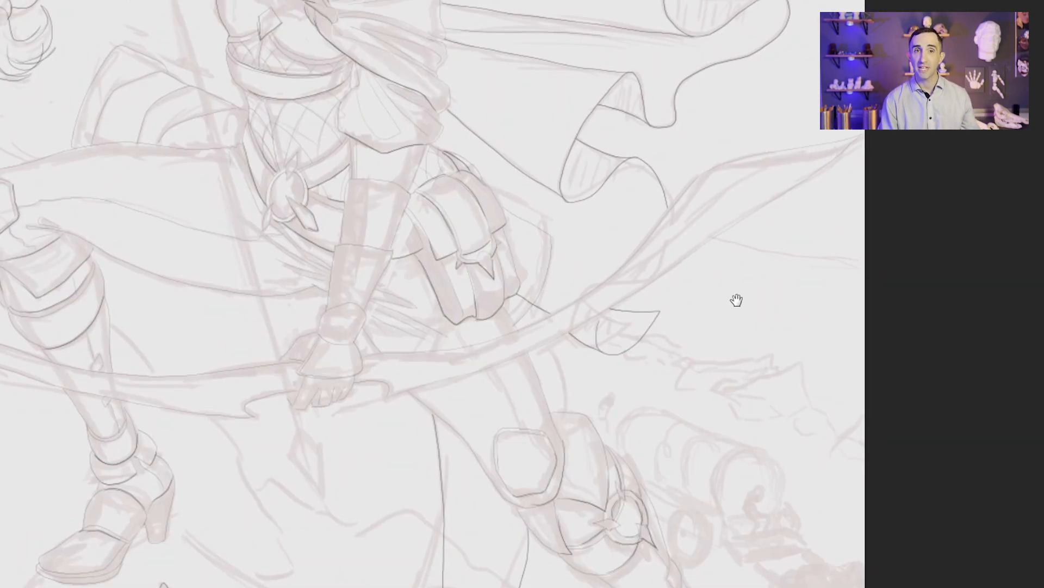
left_click_drag(588, 109, 697, 463)
left_click_drag(533, 286, 599, 287)
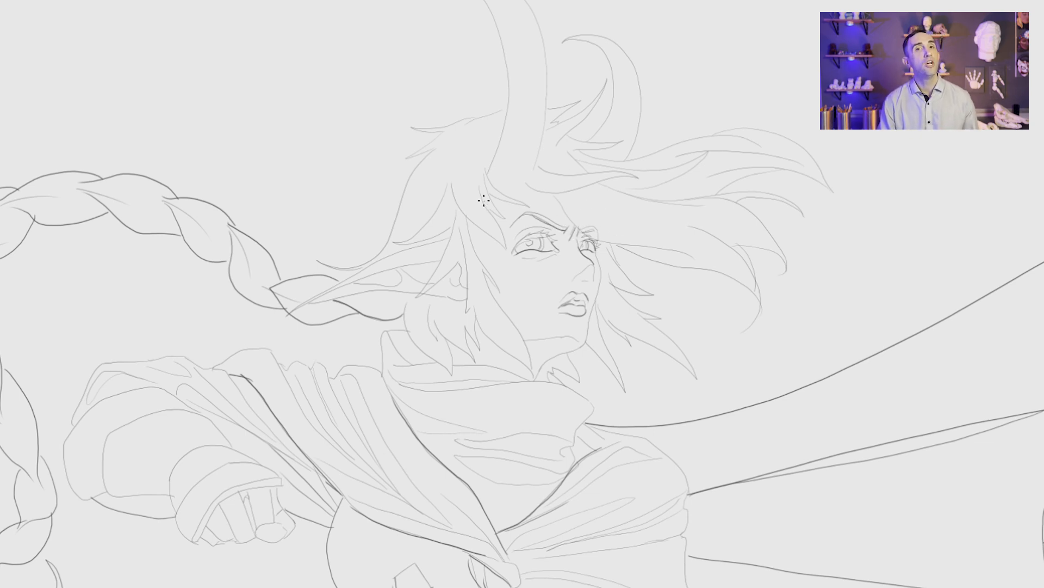
mouse_move(495, 217)
left_mouse_down()
mouse_move(507, 249)
mouse_move(457, 206)
left_mouse_up()
mouse_move(530, 207)
left_mouse_down()
mouse_move(490, 194)
mouse_move(532, 209)
mouse_move(506, 220)
mouse_move(487, 270)
mouse_move(533, 376)
mouse_move(477, 319)
left_mouse_up()
left_click_drag(551, 382, 414, 343)
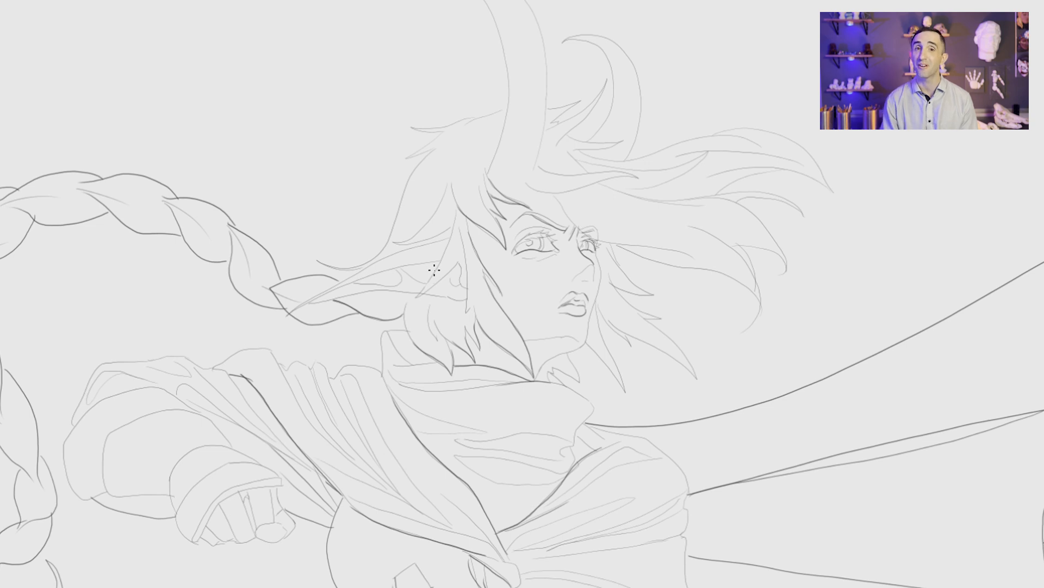
mouse_move(415, 297)
left_mouse_down()
mouse_move(449, 274)
mouse_move(442, 258)
mouse_move(457, 224)
mouse_move(395, 242)
left_mouse_up()
Step: Darken the near horn's base edges, the lock beside it, and the hairline running past the brow
mouse_move(630, 177)
left_mouse_down()
mouse_move(532, 187)
mouse_move(503, 130)
left_mouse_up()
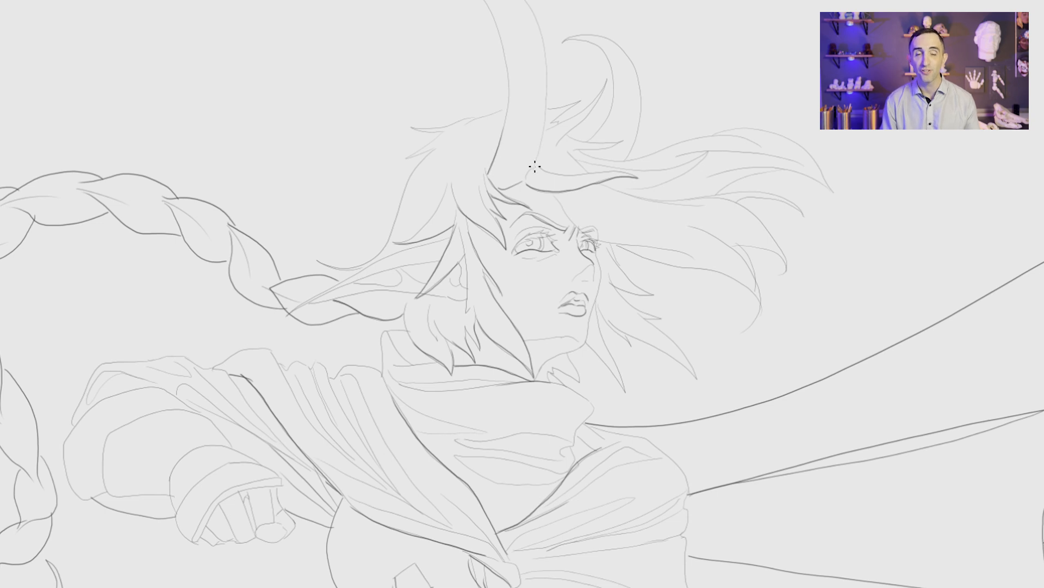
left_click_drag(535, 164, 544, 122)
left_click_drag(640, 246, 590, 238)
left_click_drag(593, 237, 558, 202)
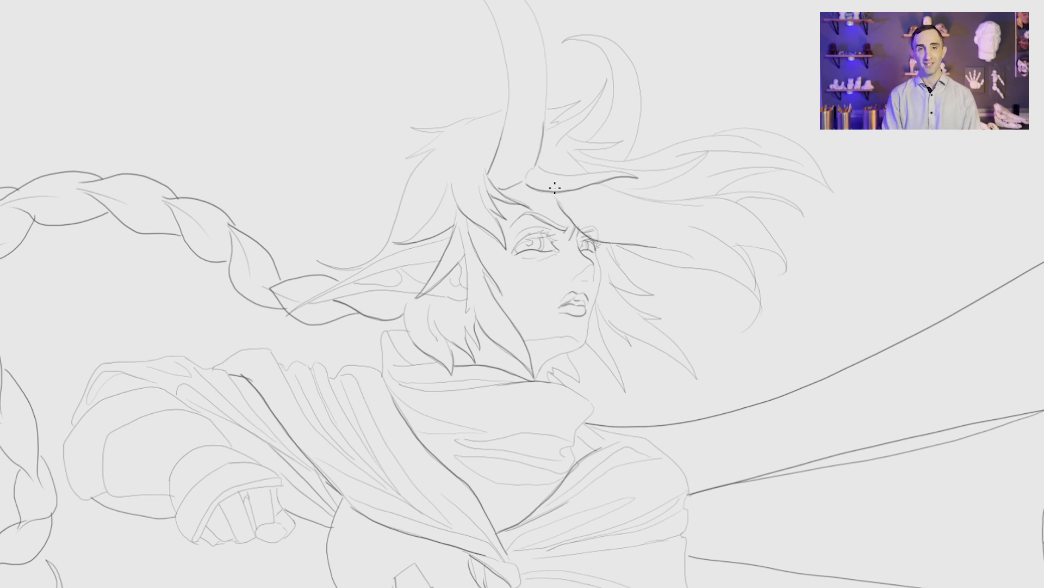
Step: Darken the main windblown hair strands streaming out behind the horns
mouse_move(678, 206)
left_mouse_down()
mouse_move(602, 182)
mouse_move(560, 146)
left_mouse_up()
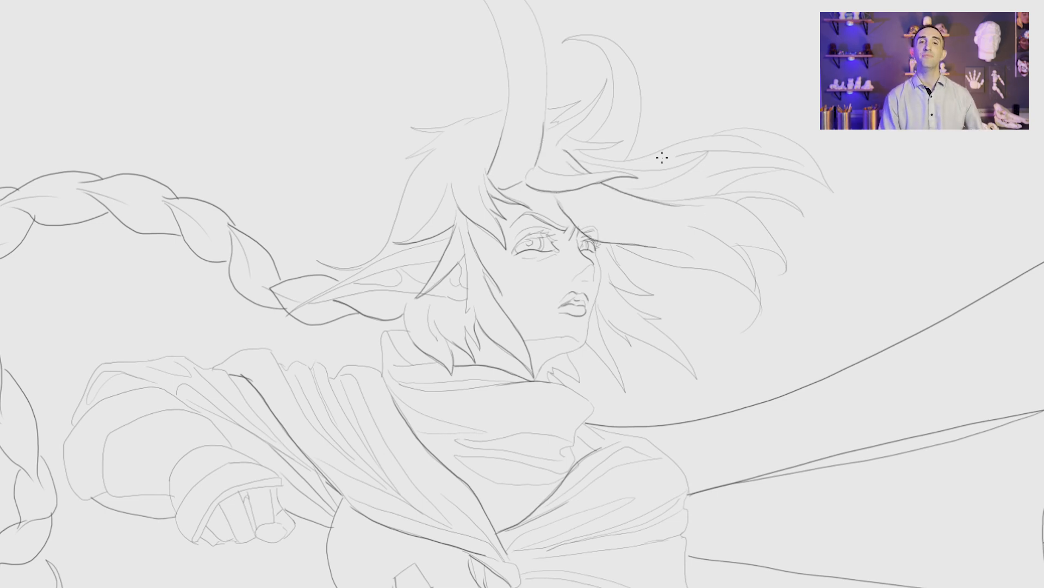
mouse_move(646, 172)
left_mouse_down()
mouse_move(710, 148)
mouse_move(663, 184)
mouse_move(763, 166)
left_mouse_up()
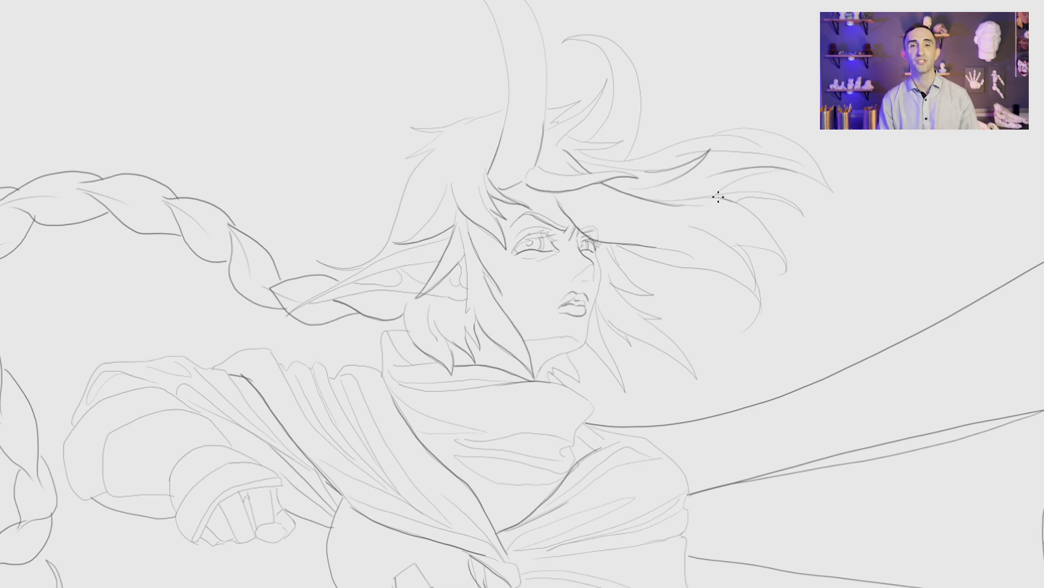
left_click_drag(718, 197, 667, 203)
Step: Darken the curved plate edges of the raised arm's armor and its gauntlet cuff
left_click_drag(481, 459, 610, 287)
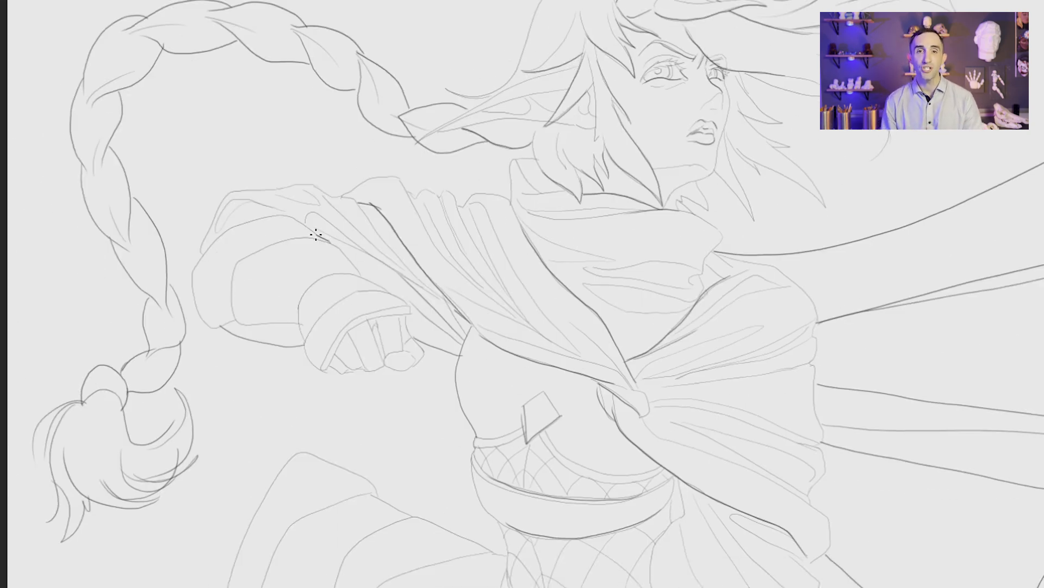
mouse_move(315, 234)
left_mouse_down()
mouse_move(233, 221)
mouse_move(198, 262)
left_mouse_up()
mouse_move(355, 270)
left_mouse_down()
mouse_move(304, 239)
mouse_move(233, 266)
left_mouse_up()
left_click_drag(385, 288, 313, 283)
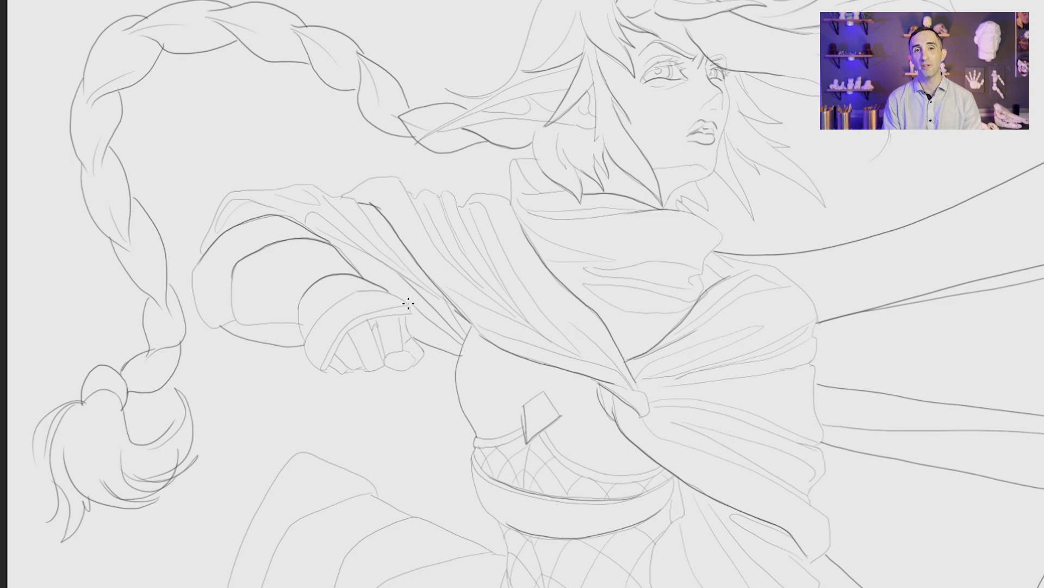
mouse_move(408, 304)
left_mouse_down()
mouse_move(343, 296)
mouse_move(313, 326)
mouse_move(354, 327)
mouse_move(327, 367)
left_mouse_up()
Step: Thicken both contours of the lowered arm, from the puffed sleeve through the bracer to the wrist guard
left_click_drag(559, 496, 506, 491)
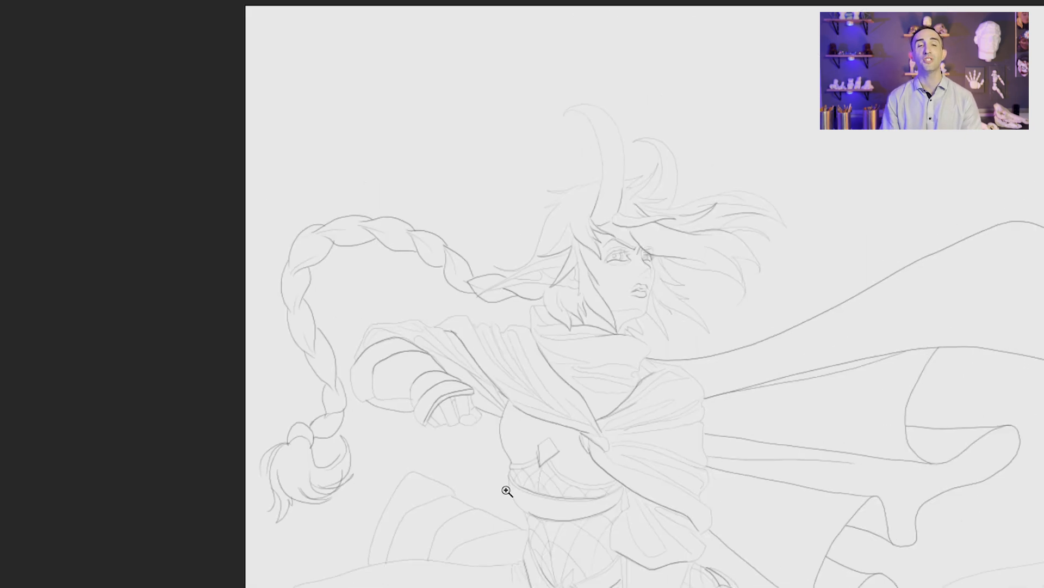
left_click_drag(655, 522, 466, 169)
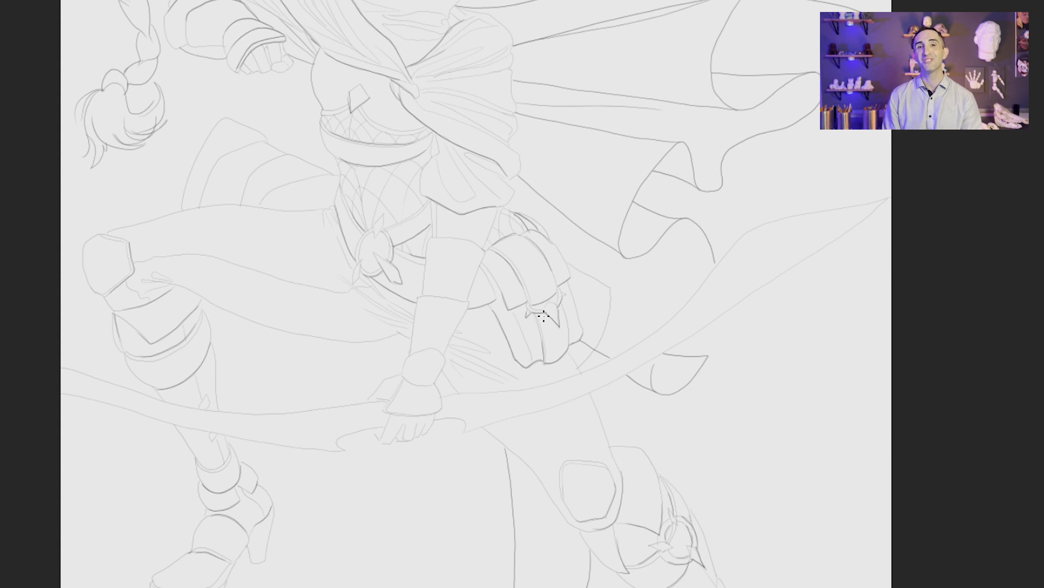
left_click(500, 196)
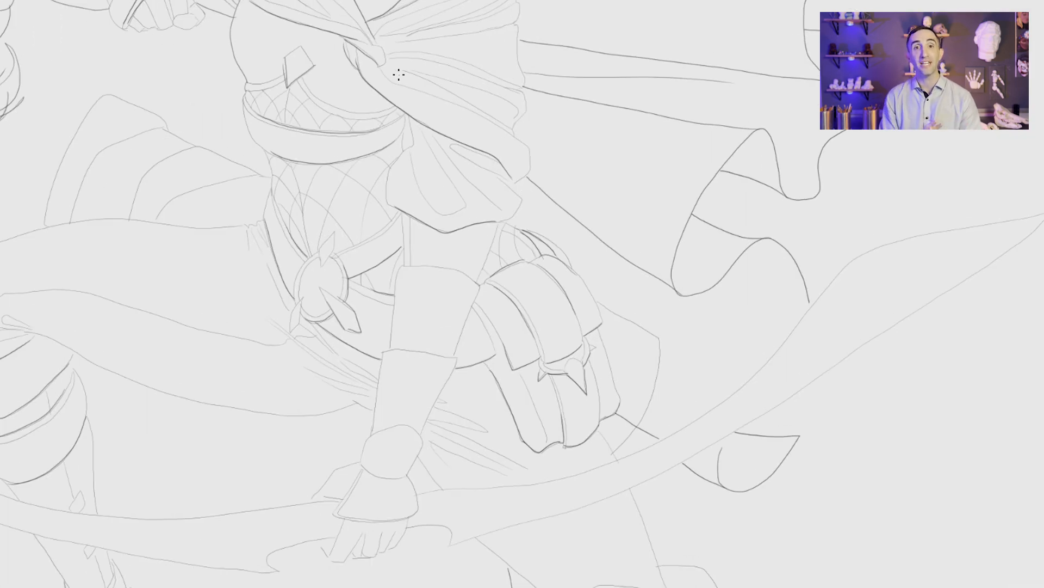
mouse_move(408, 116)
left_mouse_down()
mouse_move(411, 140)
mouse_move(390, 204)
mouse_move(404, 265)
mouse_move(363, 467)
left_mouse_up()
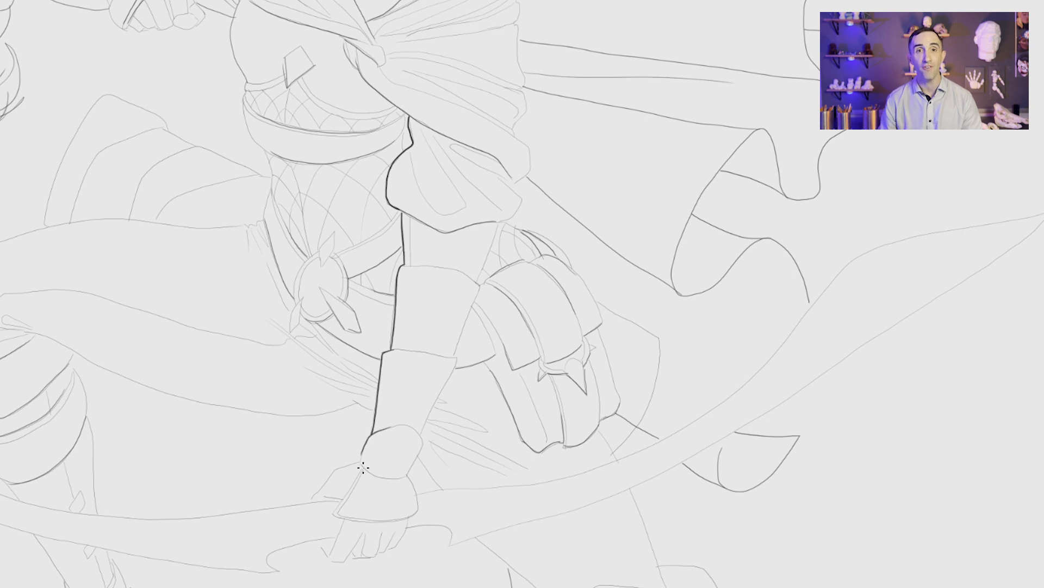
left_click_drag(411, 517, 358, 521)
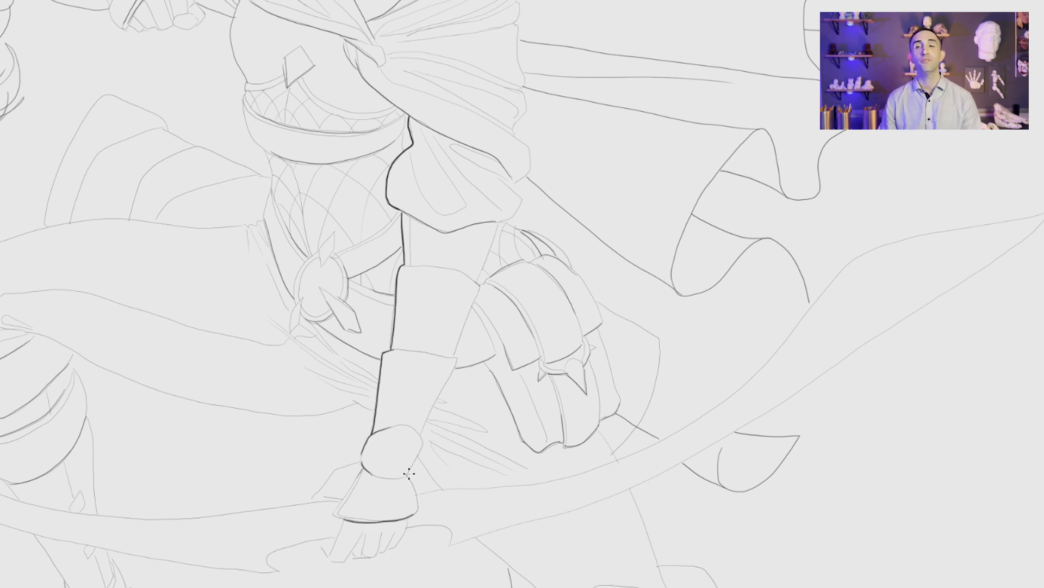
mouse_move(409, 473)
left_mouse_down()
mouse_move(460, 349)
mouse_move(472, 280)
mouse_move(535, 142)
left_mouse_up()
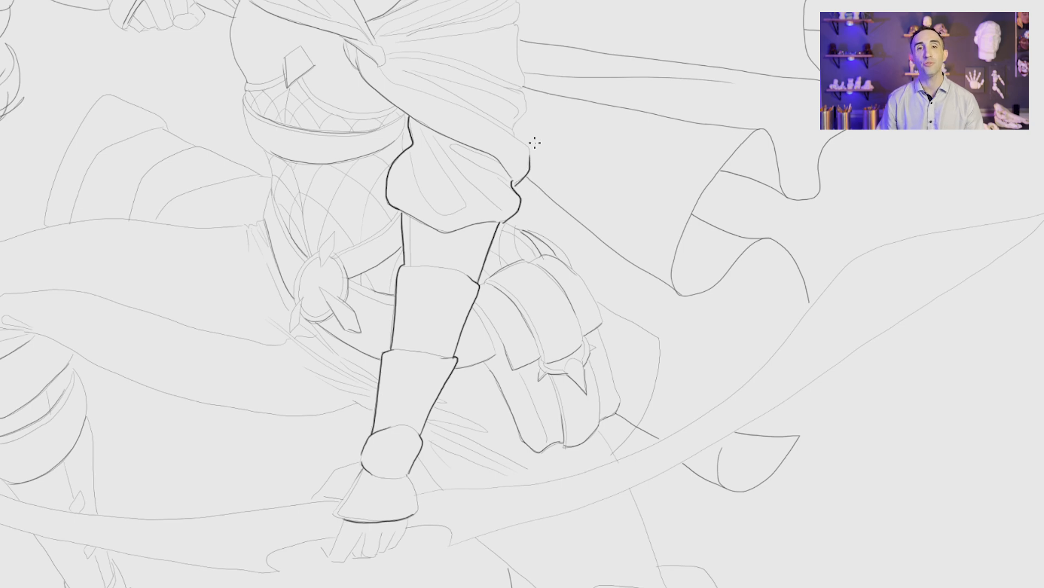
Step: Thicken the pouch's outer contour and the shawl's rippled outer edge
left_click_drag(578, 273, 615, 385)
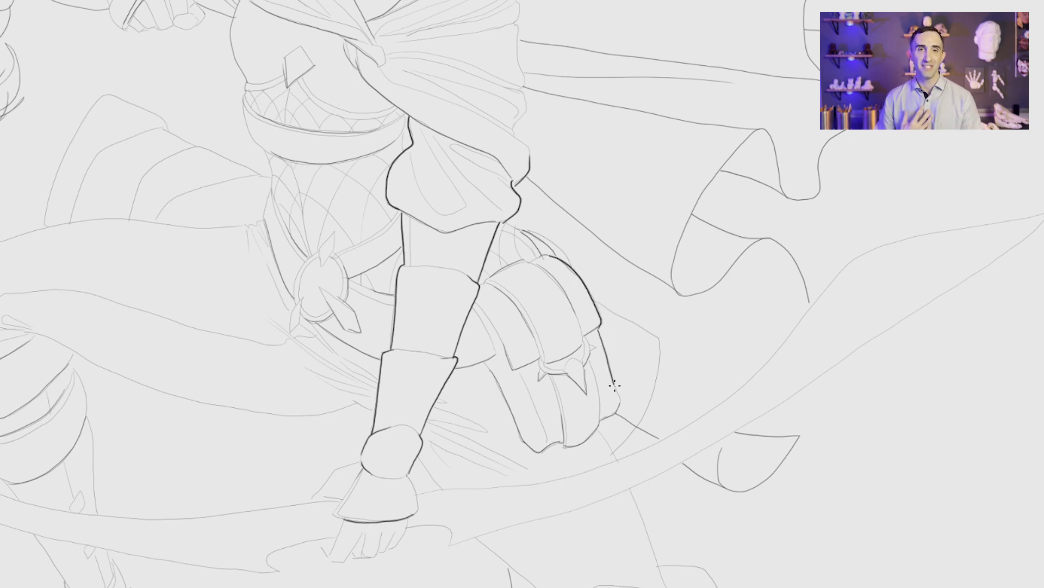
mouse_move(751, 553)
left_mouse_down()
mouse_move(737, 392)
mouse_move(698, 433)
mouse_move(643, 575)
left_mouse_up()
left_click_drag(520, 280, 660, 465)
mouse_move(483, 150)
left_mouse_down()
mouse_move(525, 161)
mouse_move(551, 210)
mouse_move(566, 377)
left_mouse_up()
Step: Thicken the shawl's lower edge where it crosses the chest, redoing the first stroke
mouse_move(456, 166)
left_mouse_down()
mouse_move(476, 137)
mouse_move(366, 99)
mouse_move(320, 100)
mouse_move(320, 134)
left_mouse_up()
key("ctrl+z")
left_click_drag(387, 250, 278, 208)
Step: Thicken the diamond cutout's side edge on the bodice and the underside of the band below it
left_click_drag(476, 423, 632, 221)
left_click_drag(476, 97, 473, 65)
key("ctrl+z")
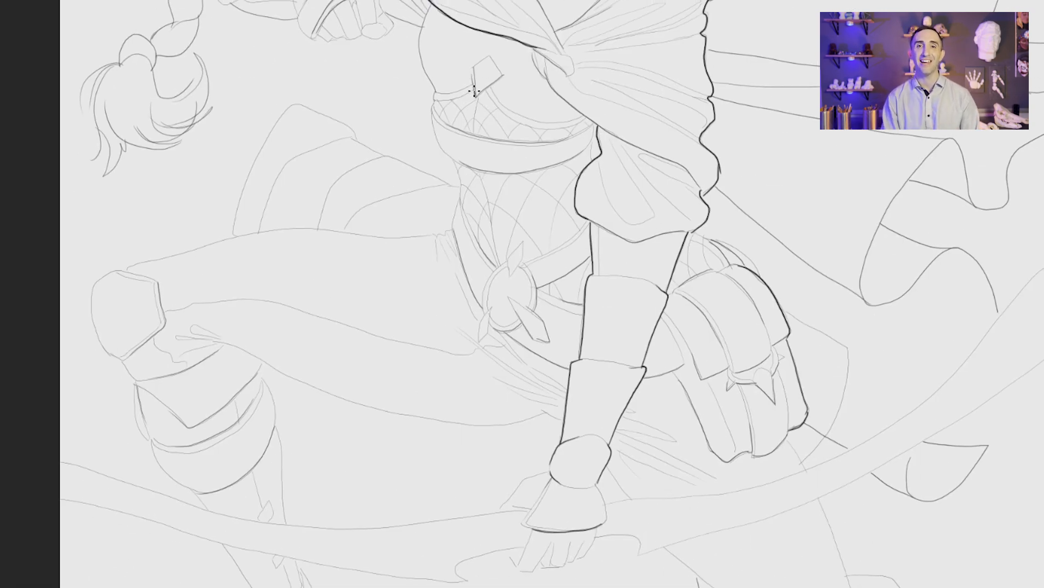
left_click_drag(449, 155, 539, 175)
Step: Thicken the waist belt's edges and the oval buckle's lower rim and pointed ornaments
left_click_drag(482, 308, 469, 284)
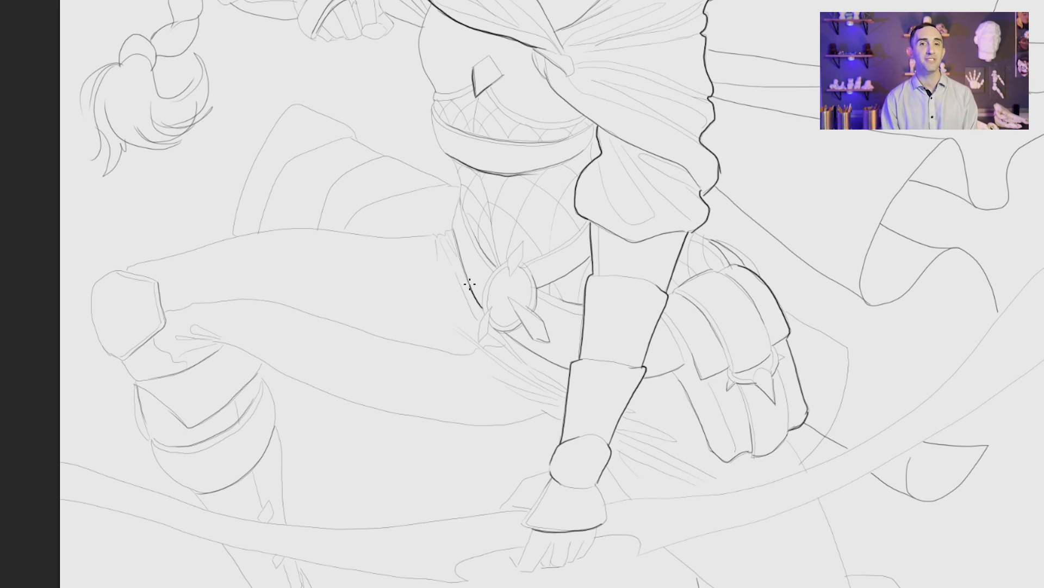
left_click_drag(511, 338, 558, 364)
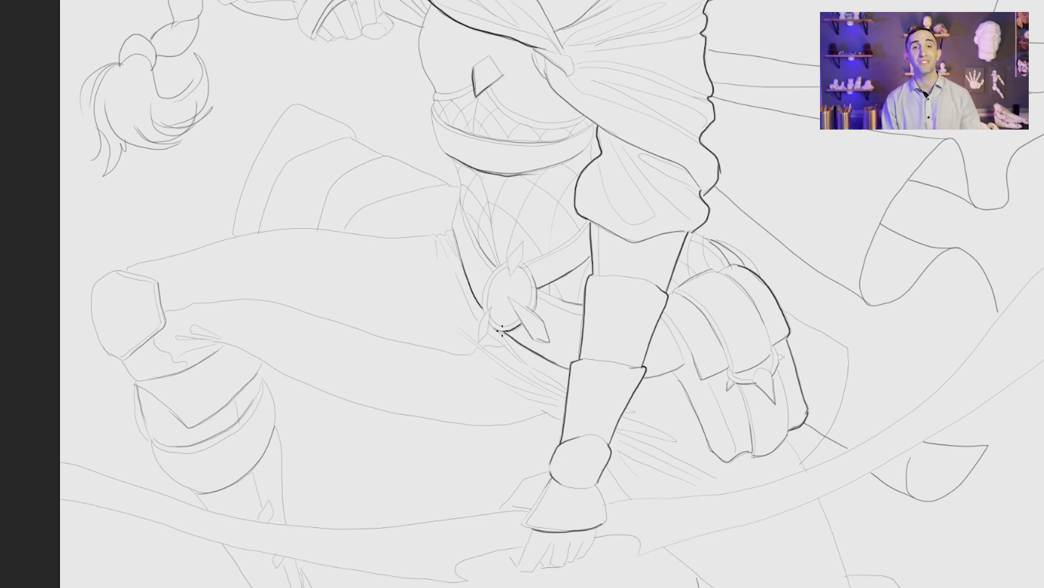
mouse_move(489, 319)
left_mouse_down()
mouse_move(478, 342)
mouse_move(522, 324)
mouse_move(521, 302)
left_mouse_up()
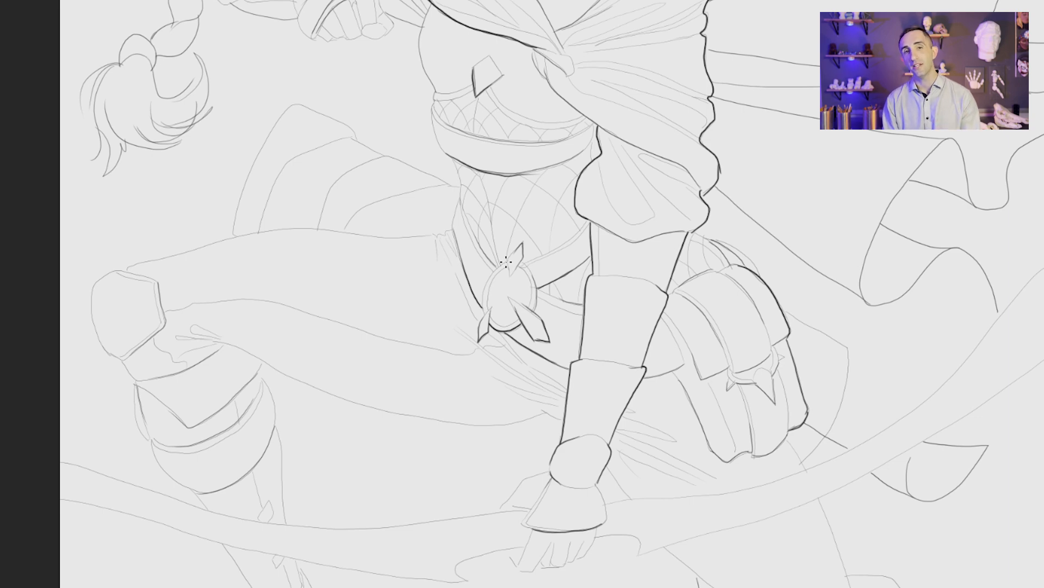
left_click_drag(506, 261, 680, 462)
Step: Thicken the contours of the scarf, shoulder, pointed ear and face profile, and accent the lips
mouse_move(563, 177)
left_mouse_down()
mouse_move(553, 341)
mouse_move(442, 397)
left_mouse_up()
mouse_move(587, 266)
left_mouse_down()
mouse_move(476, 267)
mouse_move(479, 256)
mouse_move(568, 220)
left_mouse_up()
mouse_move(691, 225)
left_mouse_down()
mouse_move(682, 299)
mouse_move(643, 330)
left_mouse_up()
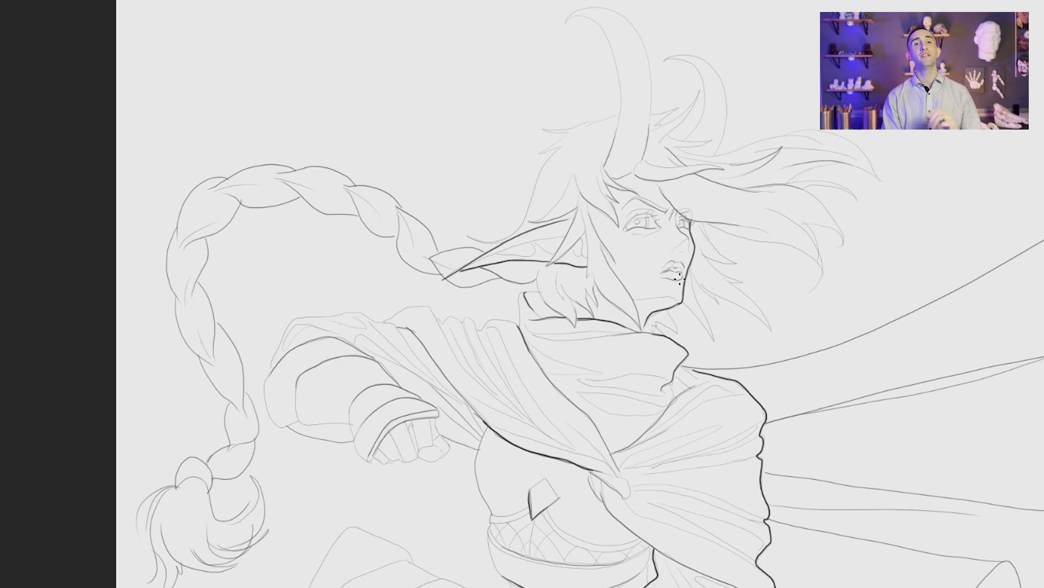
scroll(665, 229, "up", 3)
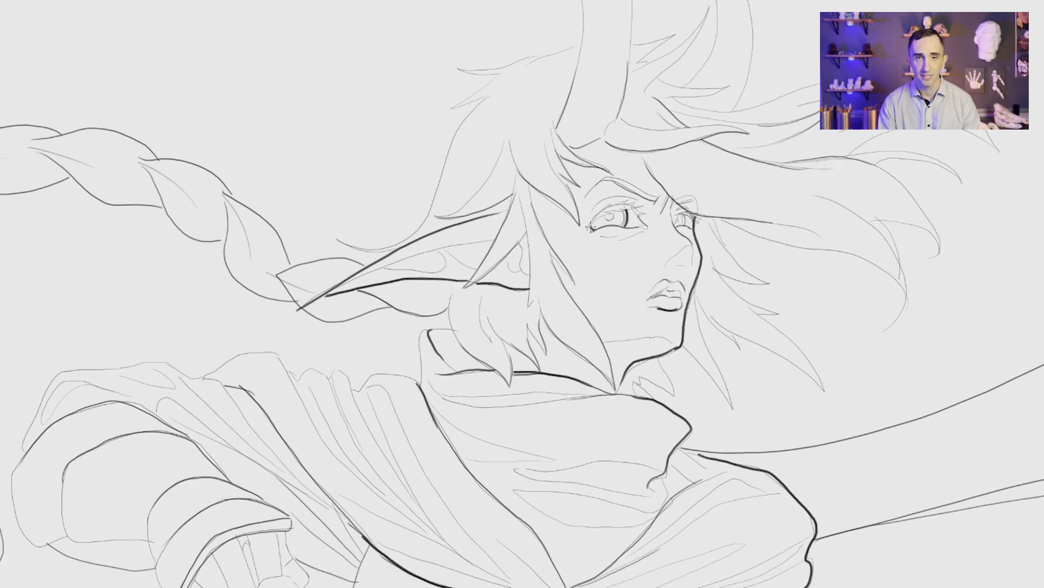
Step: Darken the upper lids, lashes and eyebrows of both eyes, and accent the mouth's parting line and corner
mouse_move(590, 228)
left_mouse_down()
mouse_move(605, 212)
mouse_move(650, 203)
mouse_move(609, 206)
mouse_move(592, 221)
left_mouse_up()
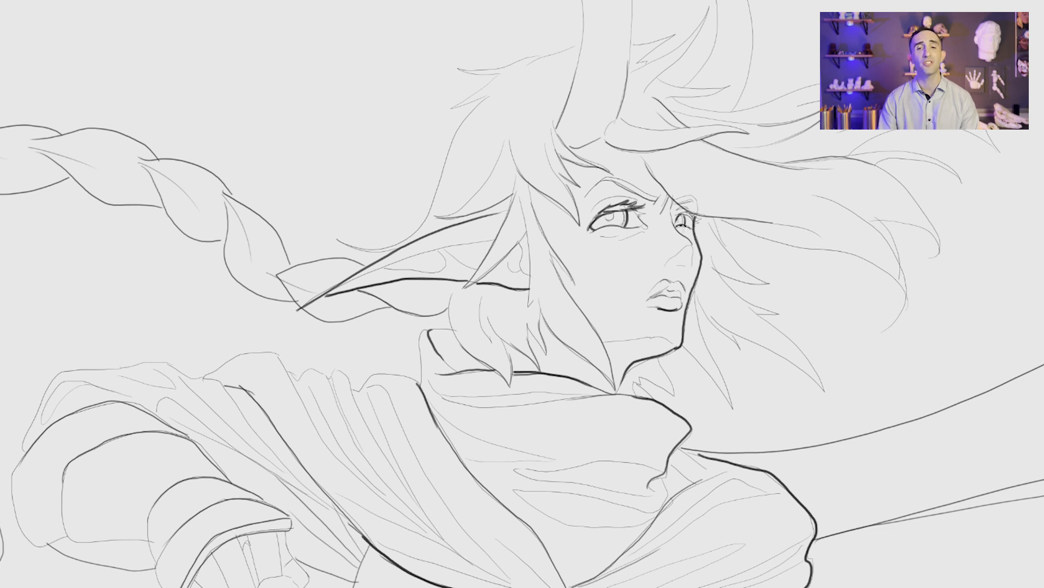
mouse_move(594, 224)
left_mouse_down()
mouse_move(584, 233)
mouse_move(601, 237)
mouse_move(689, 208)
left_mouse_up()
left_click_drag(685, 210, 695, 224)
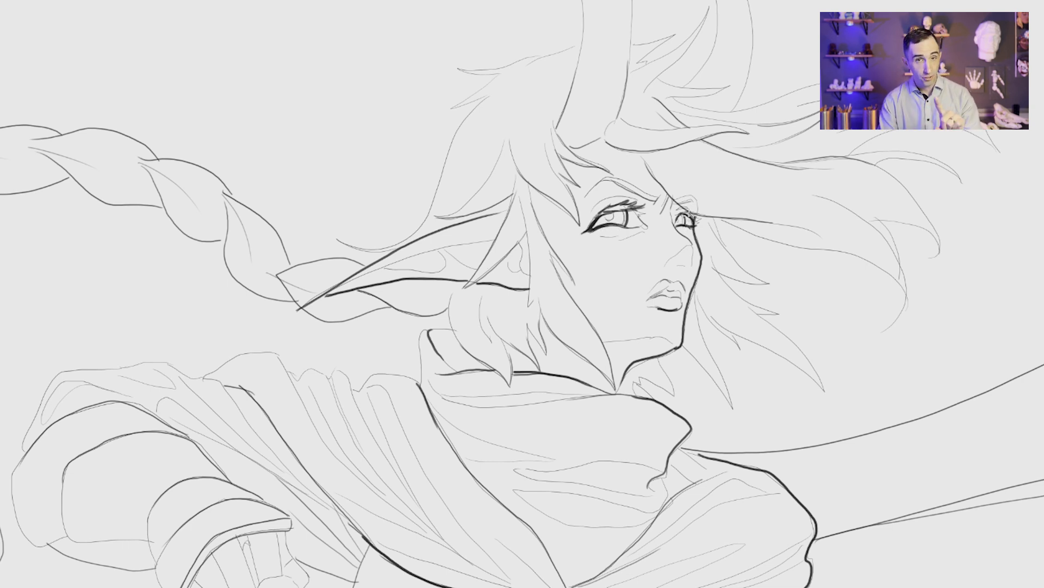
left_click_drag(622, 197, 599, 207)
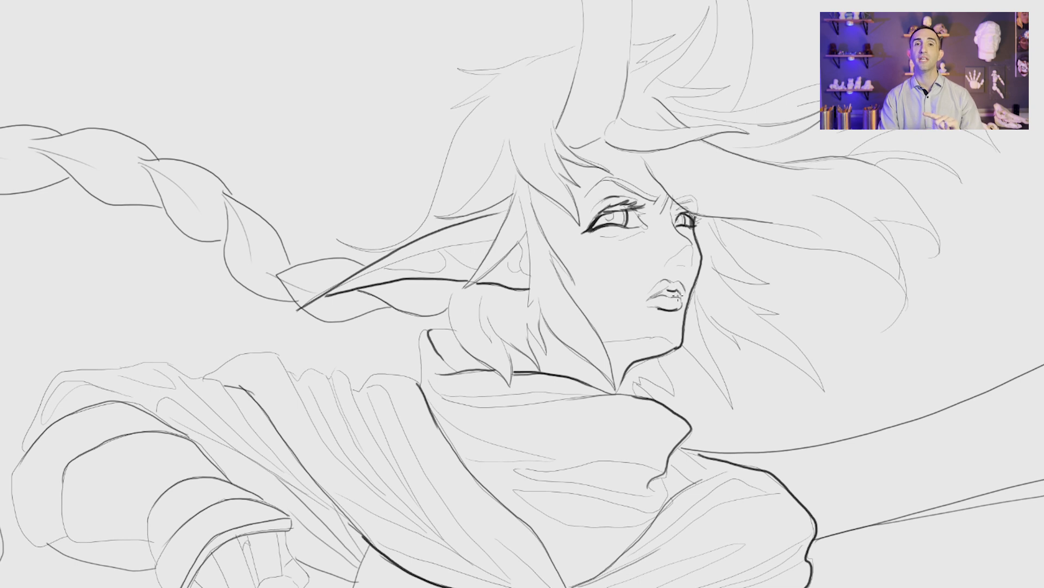
left_click_drag(648, 298, 667, 289)
left_click_drag(652, 303, 666, 300)
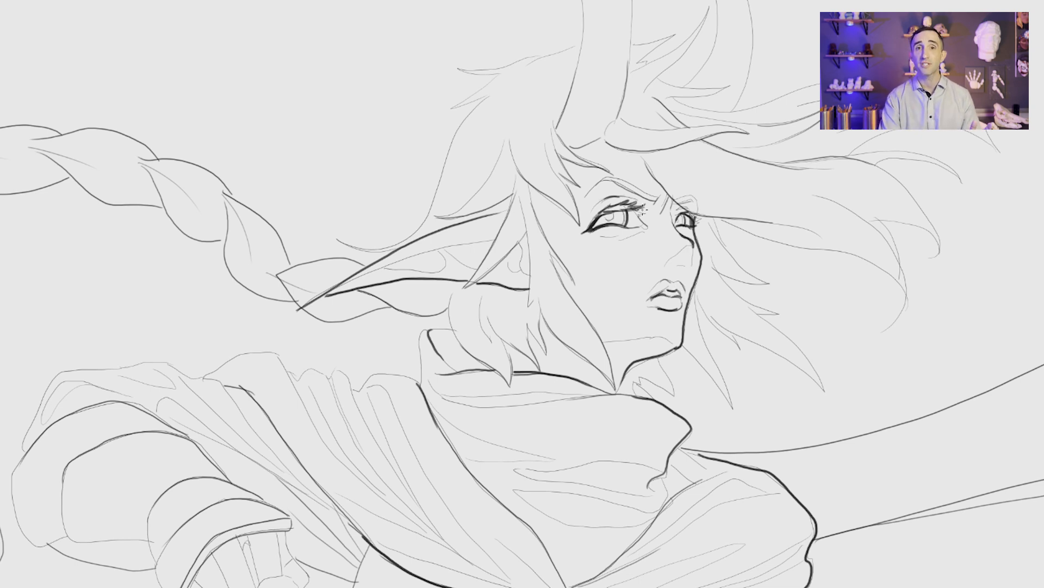
mouse_move(634, 210)
left_mouse_down()
mouse_move(642, 225)
mouse_move(631, 205)
mouse_move(701, 221)
mouse_move(613, 181)
mouse_move(594, 185)
mouse_move(623, 183)
left_mouse_up()
left_click_drag(676, 204, 693, 198)
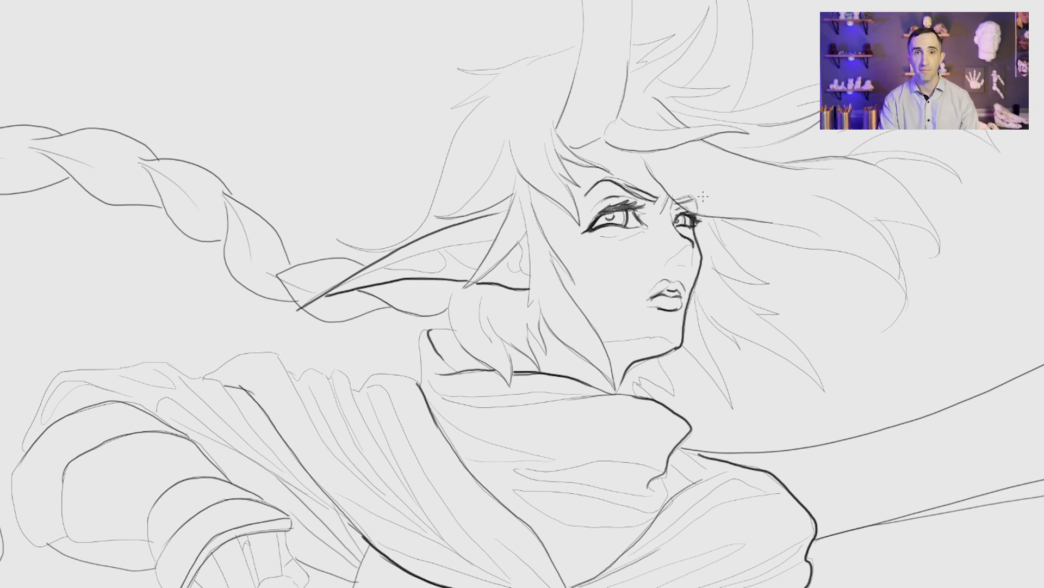
Step: Thicken the base edges of the horns where they rise out of the hair
scroll(677, 224, "down", 3)
left_click_drag(644, 163, 652, 112)
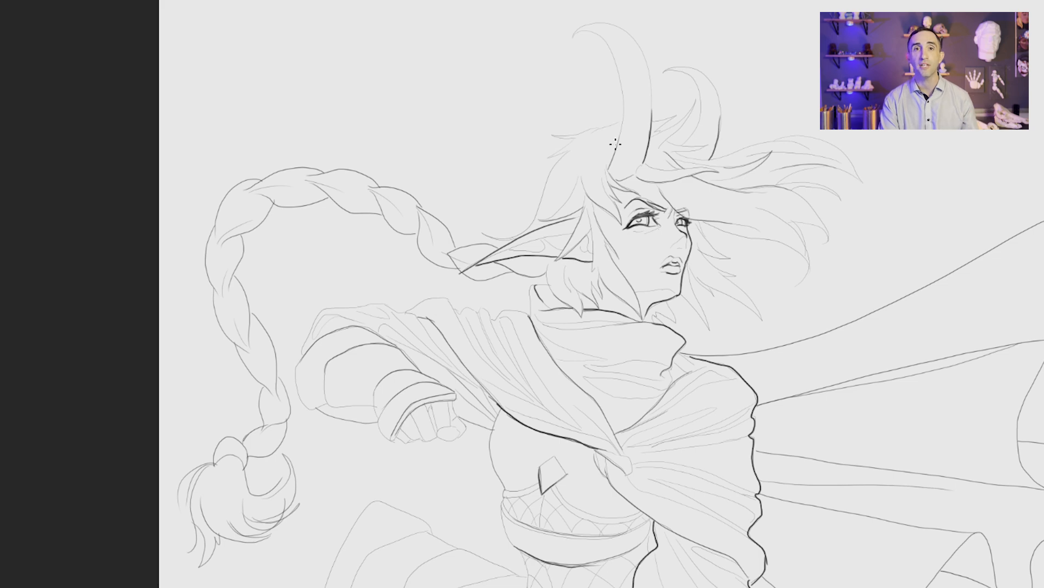
left_click_drag(615, 144, 624, 113)
Step: Thicken the overlap lines on the legs' knee armour and the cloth fold behind the raised knee, redoing one stroke
key("ctrl+0")
left_click_drag(573, 450, 599, 466)
left_click_drag(468, 302, 518, 345)
key("ctrl+z")
mouse_move(467, 300)
left_mouse_down()
mouse_move(567, 416)
mouse_move(590, 421)
left_mouse_up()
mouse_move(640, 475)
left_mouse_down()
mouse_move(624, 435)
mouse_move(682, 394)
left_mouse_up()
left_click_drag(578, 422, 610, 461)
mouse_move(244, 346)
left_mouse_down()
mouse_move(422, 429)
mouse_move(481, 476)
left_mouse_up()
mouse_move(313, 239)
left_mouse_down()
mouse_move(275, 233)
mouse_move(289, 294)
left_mouse_up()
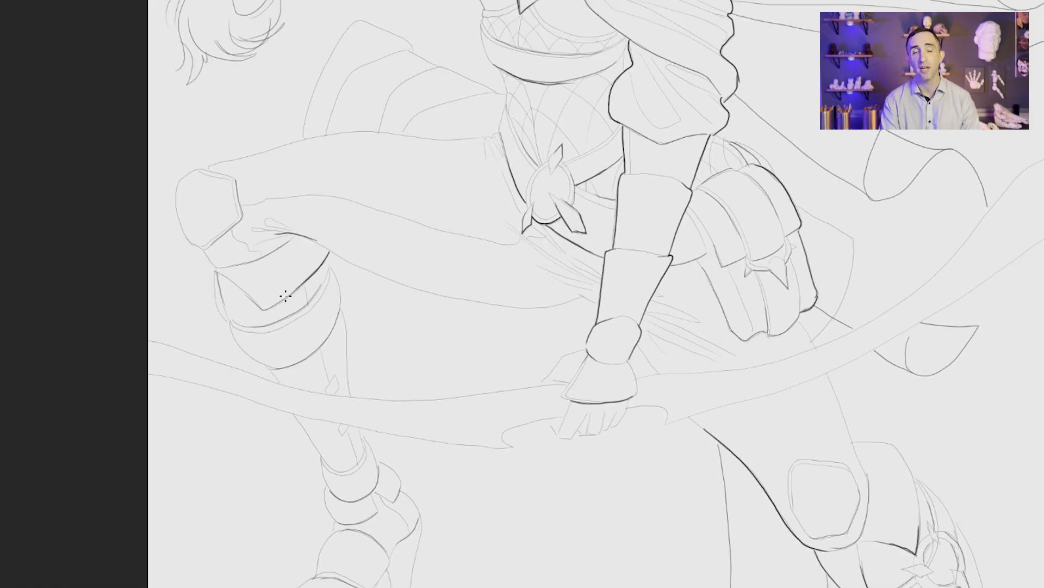
Step: Ink a heavier outline around both limbs of the bow, from the gripping hand out to the pointed tip
left_click_drag(688, 408, 698, 434)
mouse_move(603, 409)
left_mouse_down()
mouse_move(563, 430)
mouse_move(487, 422)
mouse_move(303, 377)
left_mouse_up()
mouse_move(606, 383)
left_mouse_down()
mouse_move(460, 392)
mouse_move(303, 354)
left_mouse_up()
mouse_move(620, 359)
left_mouse_down()
mouse_move(588, 385)
mouse_move(596, 417)
mouse_move(618, 424)
left_mouse_up()
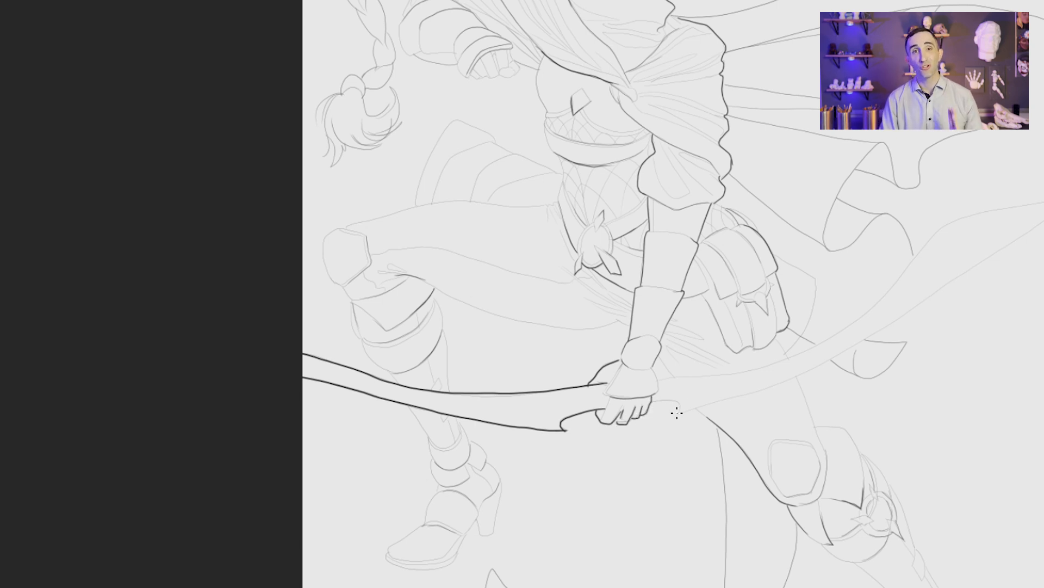
mouse_move(680, 412)
left_mouse_down()
mouse_move(569, 385)
mouse_move(697, 346)
mouse_move(836, 218)
mouse_move(971, 187)
left_mouse_up()
mouse_move(575, 404)
left_mouse_down()
mouse_move(651, 380)
mouse_move(858, 271)
mouse_move(970, 188)
left_mouse_up()
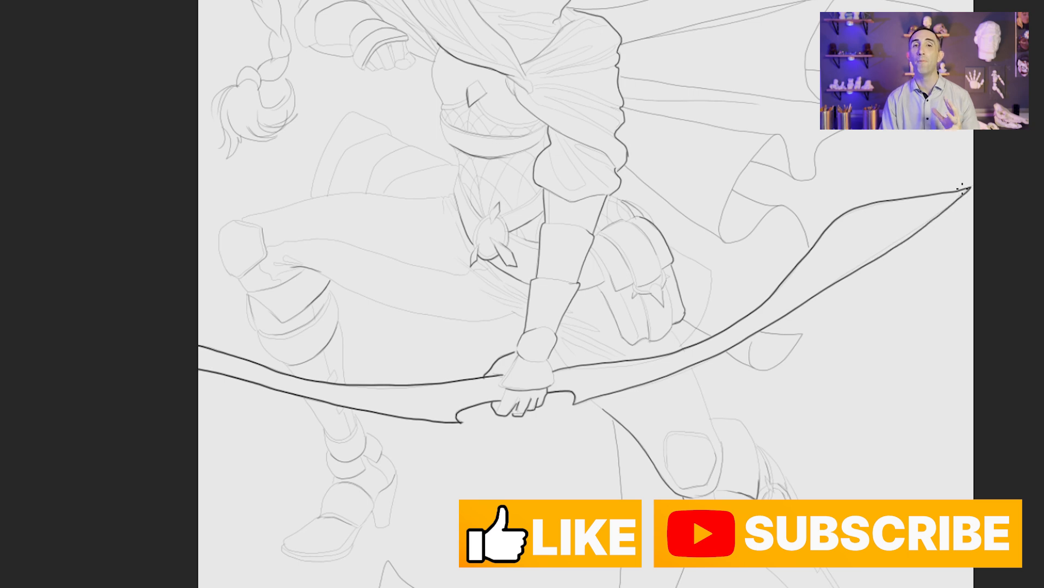
Step: Clean up the line near the pouch with the eraser and thicken the extended thigh's rear contour above and below the bow
left_click_drag(742, 452, 616, 377)
left_click_drag(616, 377, 641, 397)
key("e")
mouse_move(551, 228)
left_mouse_down()
mouse_move(543, 120)
mouse_move(531, 114)
left_mouse_up()
key("b")
left_click_drag(524, 218, 539, 245)
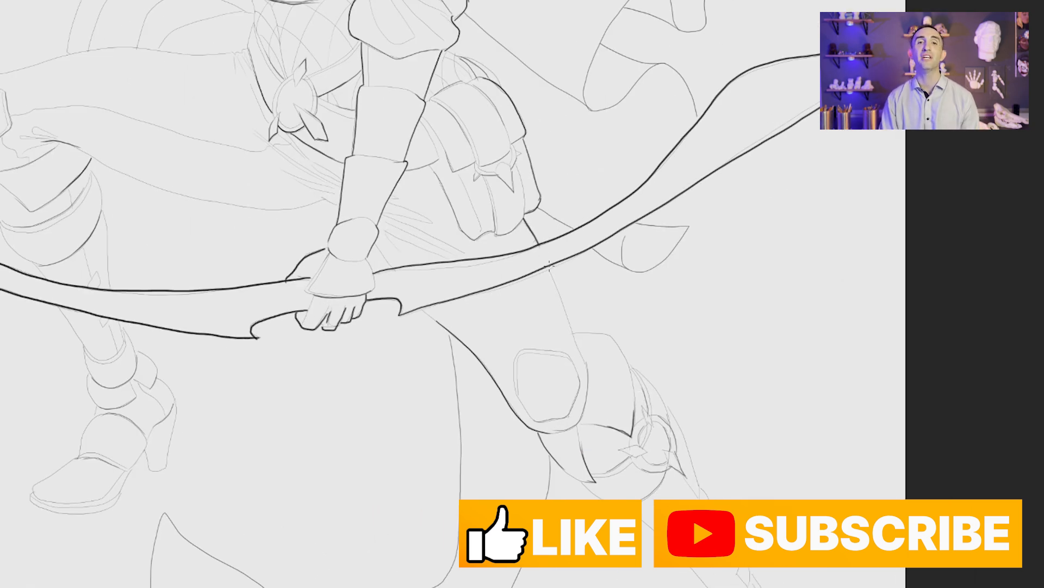
scroll(647, 292, "down", 1)
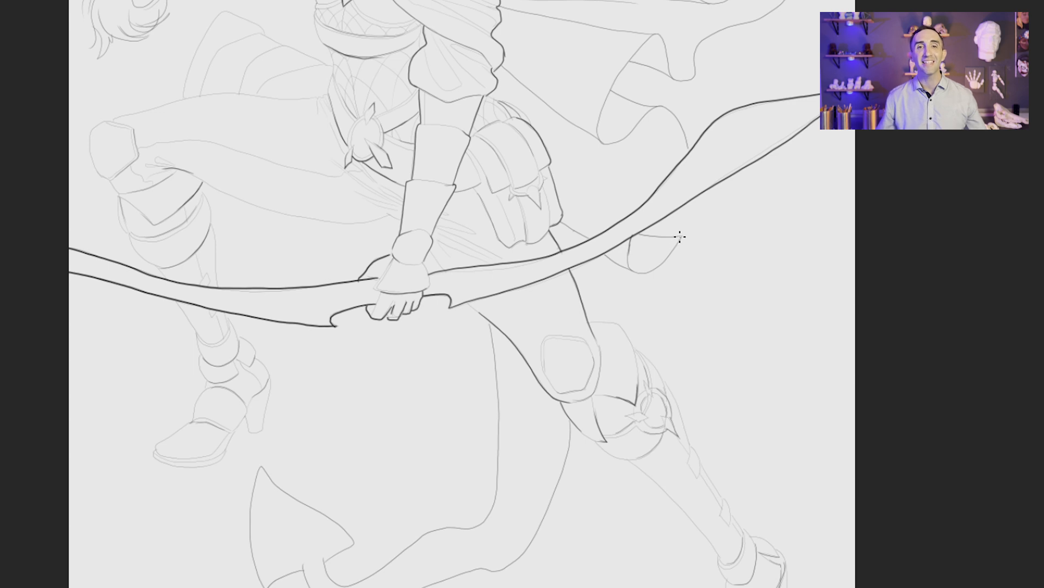
Step: Thicken the cape's lower folds, from the loose tip beneath the bow up along the wavy hem
mouse_move(680, 236)
left_mouse_down()
mouse_move(650, 270)
mouse_move(607, 255)
mouse_move(561, 222)
mouse_move(652, 237)
mouse_move(638, 233)
left_mouse_up()
mouse_move(689, 151)
left_mouse_down()
mouse_move(663, 110)
mouse_move(612, 90)
left_mouse_up()
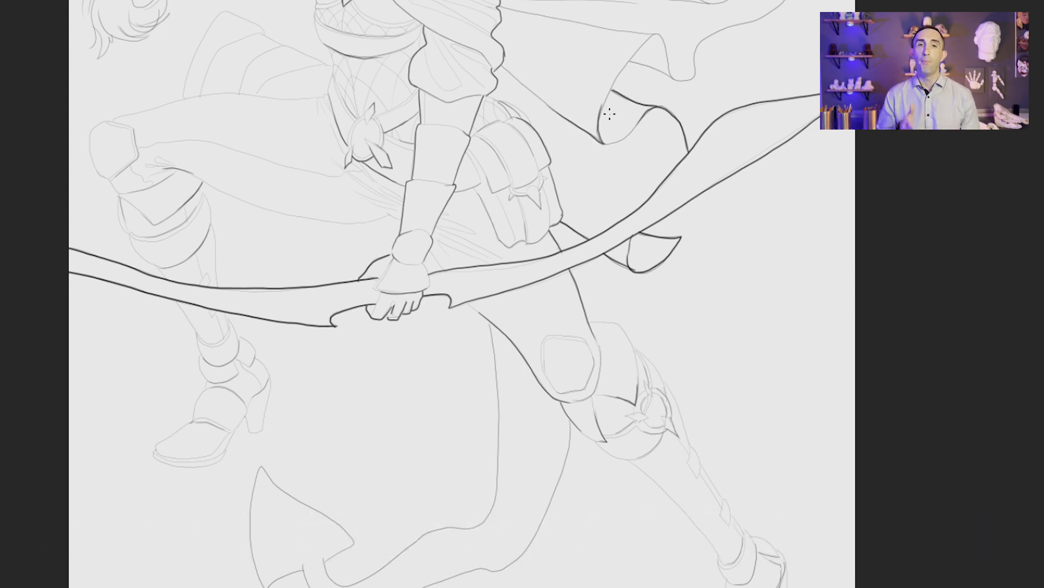
mouse_move(604, 143)
left_mouse_down()
mouse_move(614, 82)
mouse_move(665, 40)
mouse_move(673, 79)
left_mouse_up()
mouse_move(675, 80)
left_mouse_down()
mouse_move(629, 62)
mouse_move(519, 316)
mouse_move(494, 281)
left_mouse_up()
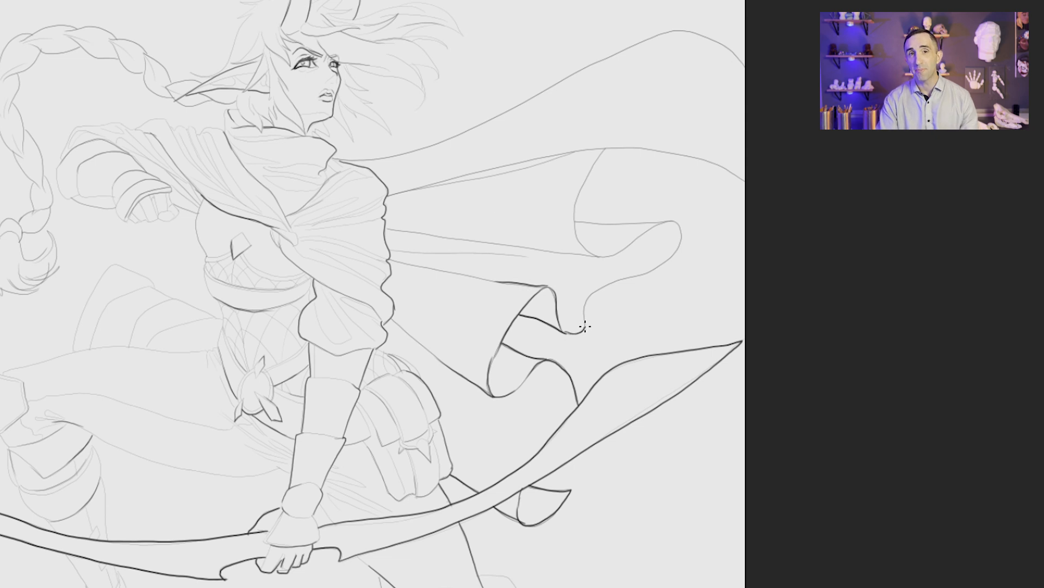
mouse_move(584, 326)
left_mouse_down()
mouse_move(644, 272)
mouse_move(662, 222)
mouse_move(573, 220)
left_mouse_up()
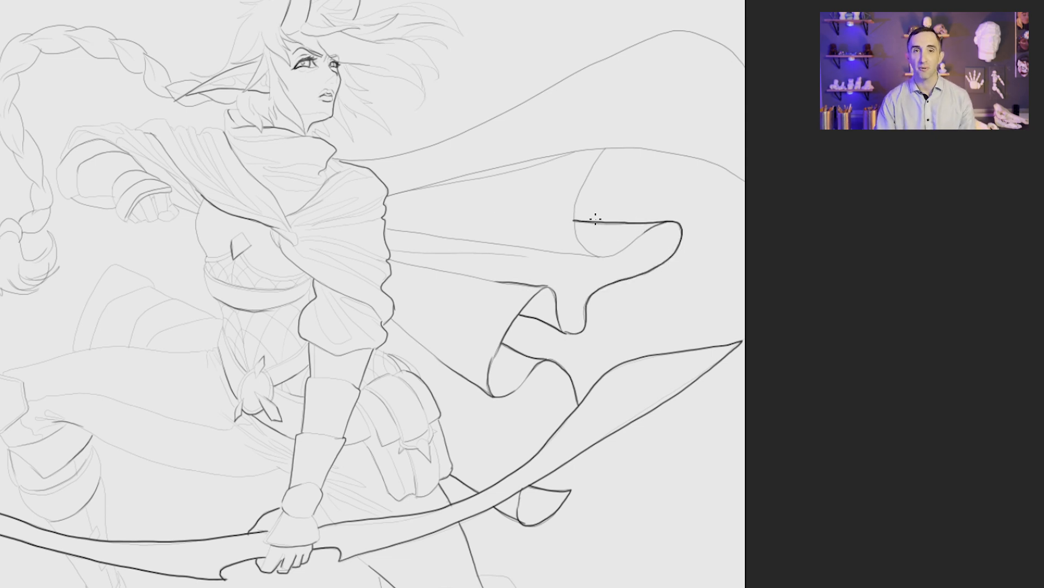
Step: Thicken the cape's upper rolled fold and its long top edge back to the shoulder, redoing one stroke
left_click_drag(612, 255, 515, 249)
mouse_move(576, 226)
left_mouse_down()
mouse_move(597, 157)
mouse_move(584, 177)
mouse_move(605, 148)
left_mouse_up()
key("ctrl+z")
mouse_move(746, 181)
left_mouse_down()
mouse_move(696, 157)
mouse_move(548, 156)
left_mouse_up()
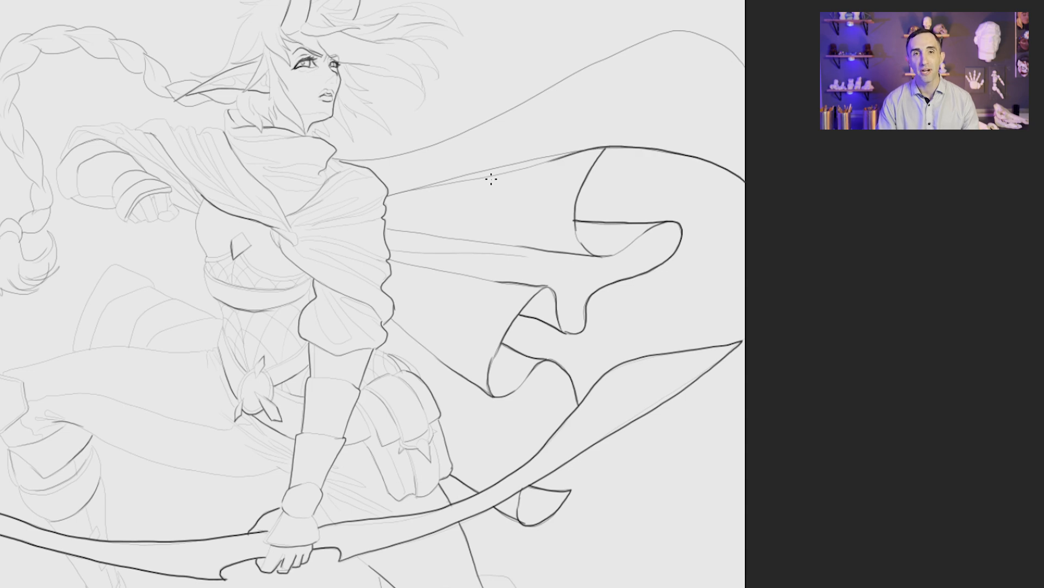
mouse_move(745, 68)
left_mouse_down()
mouse_move(596, 58)
mouse_move(451, 133)
mouse_move(343, 159)
left_mouse_up()
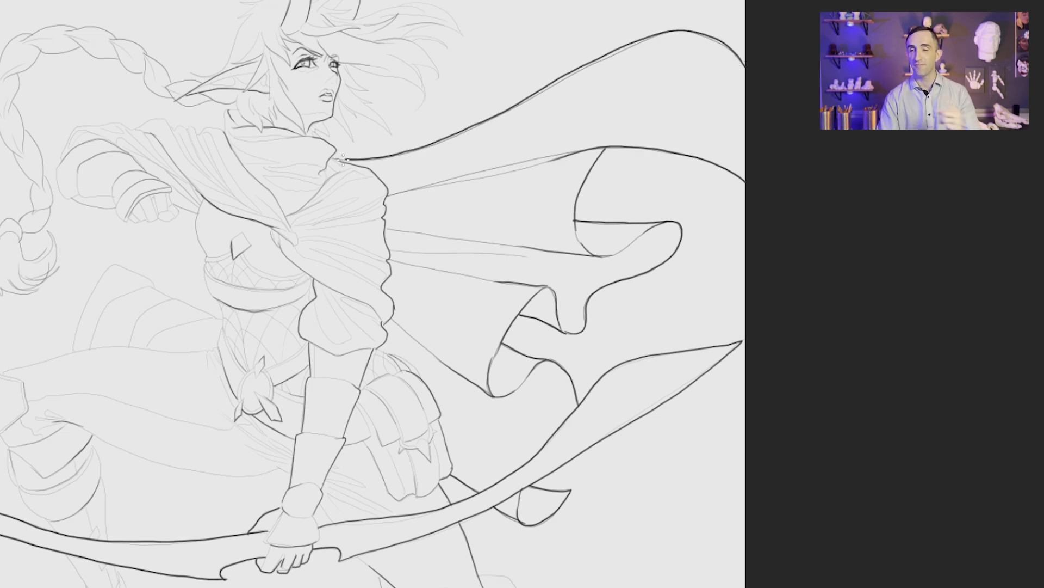
Step: Thicken the outer contour of the extended leg's knee armour, shin and boot, undoing the strokes that miss
left_click_drag(406, 488, 412, 142)
mouse_move(488, 227)
left_mouse_down()
mouse_move(517, 231)
mouse_move(625, 411)
mouse_move(674, 460)
mouse_move(687, 560)
left_mouse_up()
mouse_move(458, 308)
left_mouse_down()
mouse_move(496, 347)
mouse_move(540, 364)
mouse_move(492, 347)
left_mouse_up()
key("ctrl+z")
mouse_move(526, 366)
left_mouse_down()
mouse_move(616, 465)
mouse_move(525, 365)
left_mouse_up()
key("ctrl+z")
left_click_drag(636, 405, 551, 248)
mouse_move(548, 332)
left_mouse_down()
mouse_move(530, 304)
mouse_move(551, 354)
mouse_move(541, 437)
left_mouse_up()
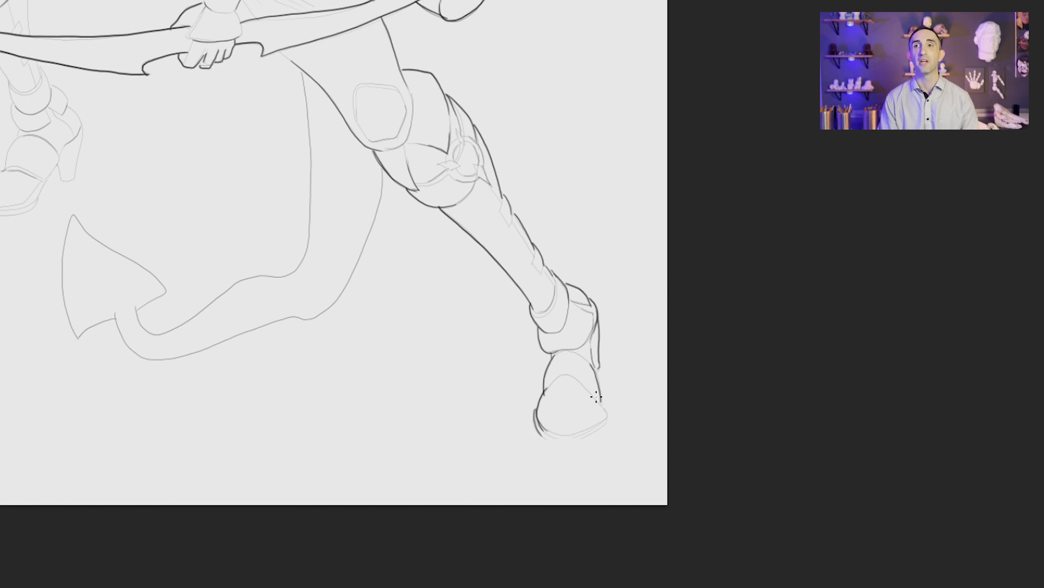
left_click_drag(597, 396, 599, 423)
Step: Thicken both edges of the curling tail and the outline of its arrowhead tip, redoing the long strokes
left_click_drag(336, 241, 565, 379)
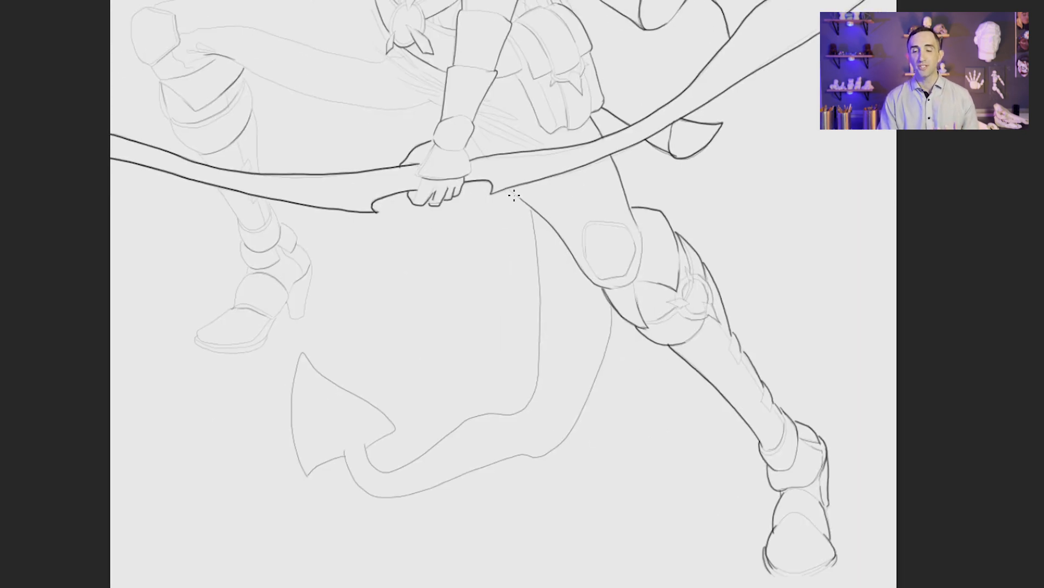
mouse_move(509, 189)
left_mouse_down()
mouse_move(546, 222)
mouse_move(532, 207)
mouse_move(541, 275)
mouse_move(524, 403)
mouse_move(383, 471)
mouse_move(363, 448)
left_mouse_up()
key("ctrl+z")
mouse_move(612, 305)
left_mouse_down()
mouse_move(607, 347)
mouse_move(538, 455)
mouse_move(386, 493)
mouse_move(347, 445)
mouse_move(395, 428)
left_mouse_up()
key("ctrl+z")
left_click_drag(364, 449, 395, 429)
left_click_drag(395, 428, 369, 403)
mouse_move(306, 353)
left_mouse_down()
mouse_move(294, 432)
mouse_move(308, 473)
mouse_move(525, 585)
left_mouse_up()
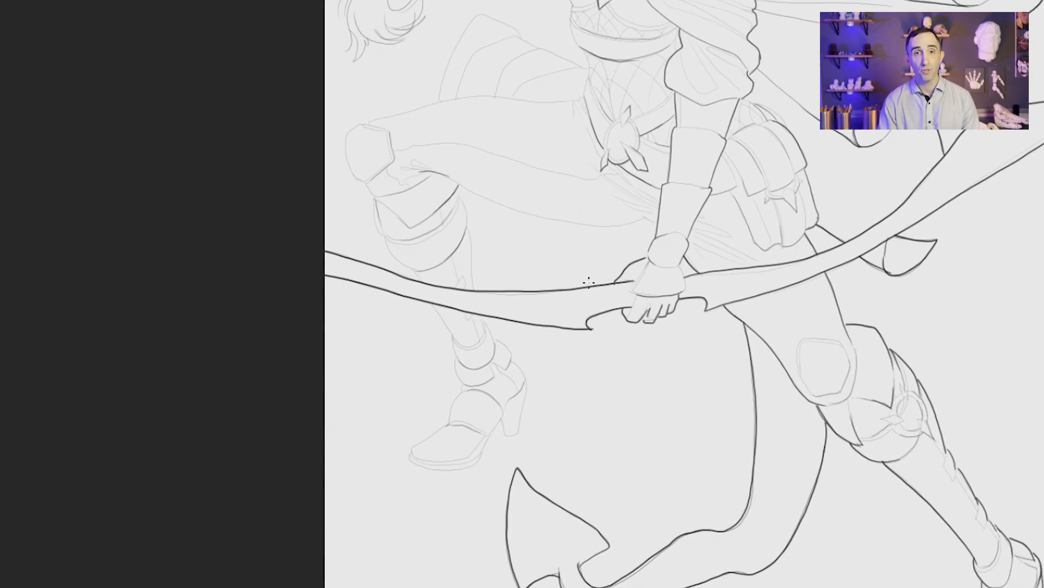
Step: Thicken the raised leg's outer contour along the thigh, knee, shin and heeled shoe, redoing strokes that miss
mouse_move(655, 216)
left_mouse_down()
mouse_move(598, 223)
mouse_move(443, 174)
mouse_move(525, 210)
mouse_move(439, 176)
mouse_move(459, 186)
mouse_move(473, 290)
left_mouse_up()
key("ctrl+z")
mouse_move(569, 100)
left_mouse_down()
mouse_move(396, 108)
mouse_move(366, 125)
mouse_move(345, 157)
mouse_move(408, 225)
left_mouse_up()
mouse_move(373, 197)
left_mouse_down()
mouse_move(385, 235)
mouse_move(454, 338)
left_mouse_up()
key("ctrl+z")
left_click_drag(434, 304, 471, 388)
mouse_move(488, 335)
left_mouse_down()
mouse_move(486, 322)
mouse_move(526, 380)
mouse_move(513, 433)
mouse_move(502, 420)
mouse_move(471, 465)
mouse_move(408, 457)
left_mouse_up()
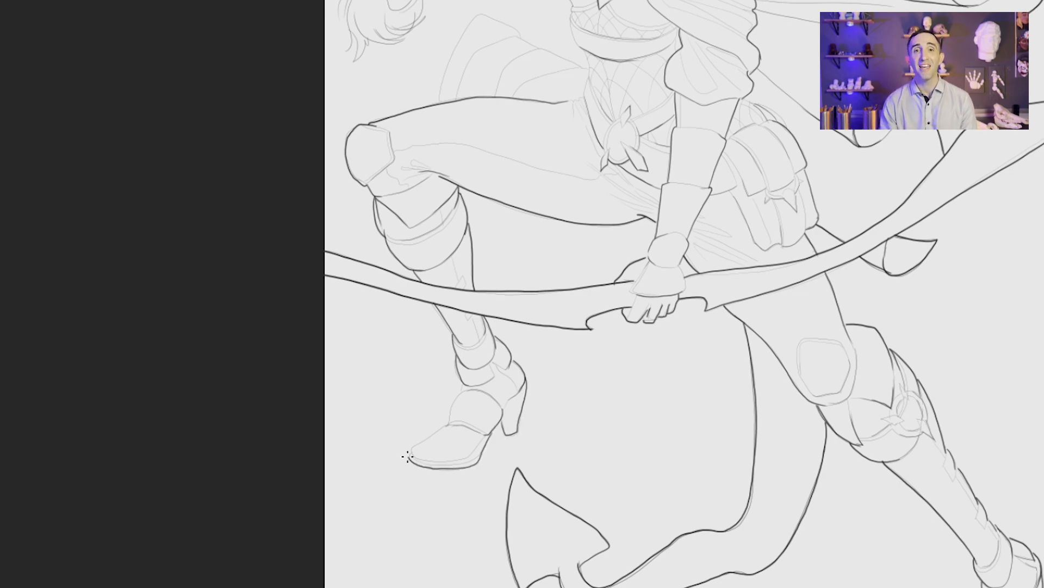
mouse_move(463, 386)
left_mouse_down()
mouse_move(449, 420)
mouse_move(412, 456)
mouse_move(463, 450)
left_mouse_up()
Step: Thicken the outer contours of the torso's side, the shawl's top and raised arm, and the layered panel behind the hip
left_click_drag(599, 163, 618, 429)
mouse_move(607, 353)
left_mouse_down()
mouse_move(586, 264)
mouse_move(589, 214)
mouse_move(550, 238)
mouse_move(527, 241)
mouse_move(555, 217)
mouse_move(516, 241)
mouse_move(511, 211)
mouse_move(459, 218)
mouse_move(454, 167)
left_mouse_up()
mouse_move(624, 124)
left_mouse_down()
mouse_move(611, 149)
mouse_move(546, 134)
mouse_move(459, 144)
mouse_move(446, 179)
left_mouse_up()
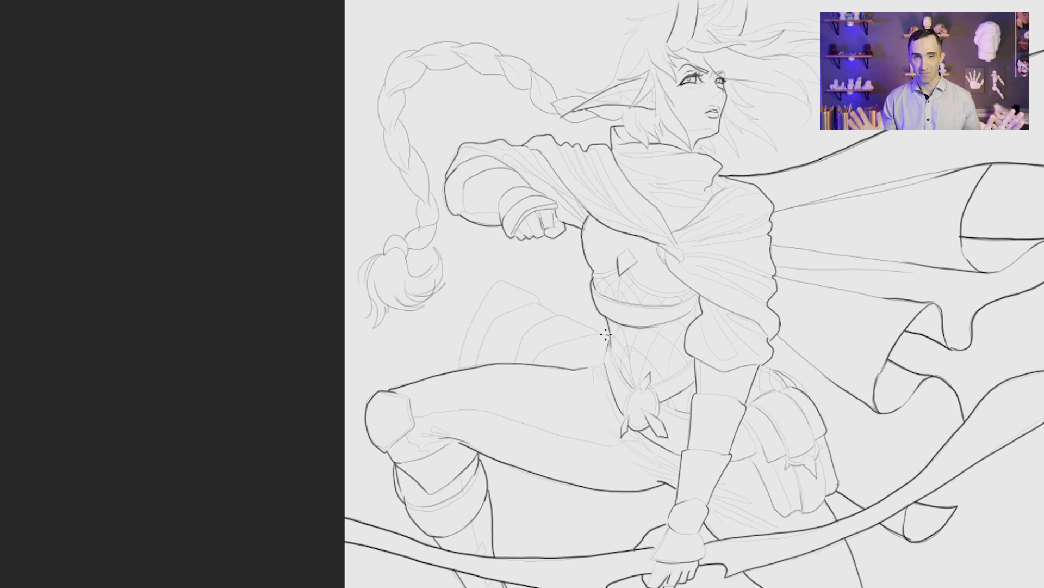
mouse_move(605, 334)
left_mouse_down()
mouse_move(531, 310)
mouse_move(519, 289)
mouse_move(473, 321)
mouse_move(466, 372)
left_mouse_up()
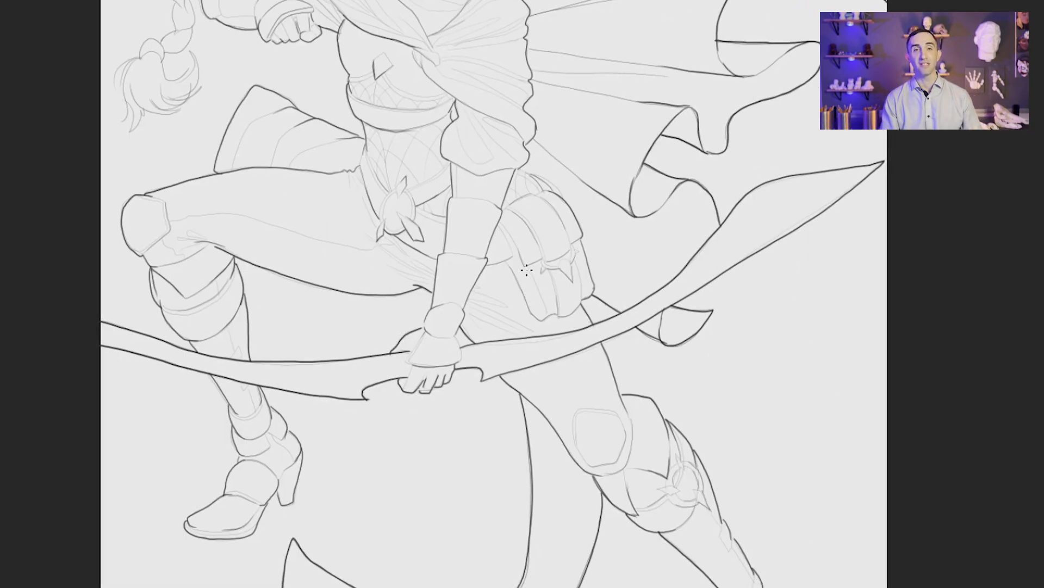
left_click_drag(577, 192, 496, 183)
left_click_drag(388, 90, 434, 126)
Step: Thicken the braid's inner contour from the ear down to the hair tie, and outline the tie
mouse_move(538, 176)
left_mouse_down()
mouse_move(439, 162)
mouse_move(365, 111)
mouse_move(294, 98)
mouse_move(254, 105)
mouse_move(223, 137)
mouse_move(220, 171)
mouse_move(272, 326)
mouse_move(233, 362)
left_mouse_up()
left_click_drag(242, 364, 230, 372)
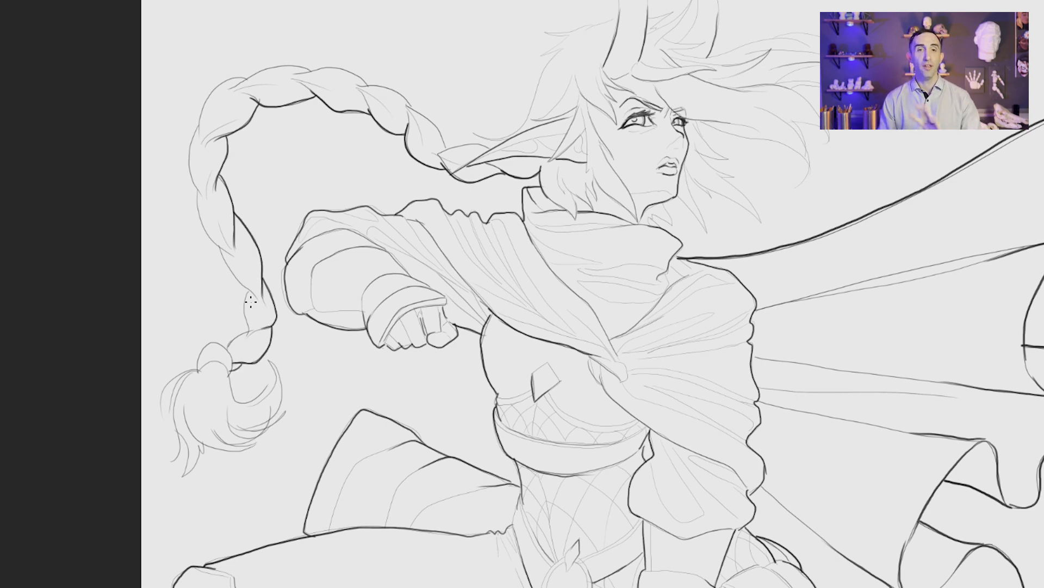
left_click_drag(248, 332, 250, 290)
left_click_drag(260, 298, 220, 248)
left_click_drag(231, 372, 198, 368)
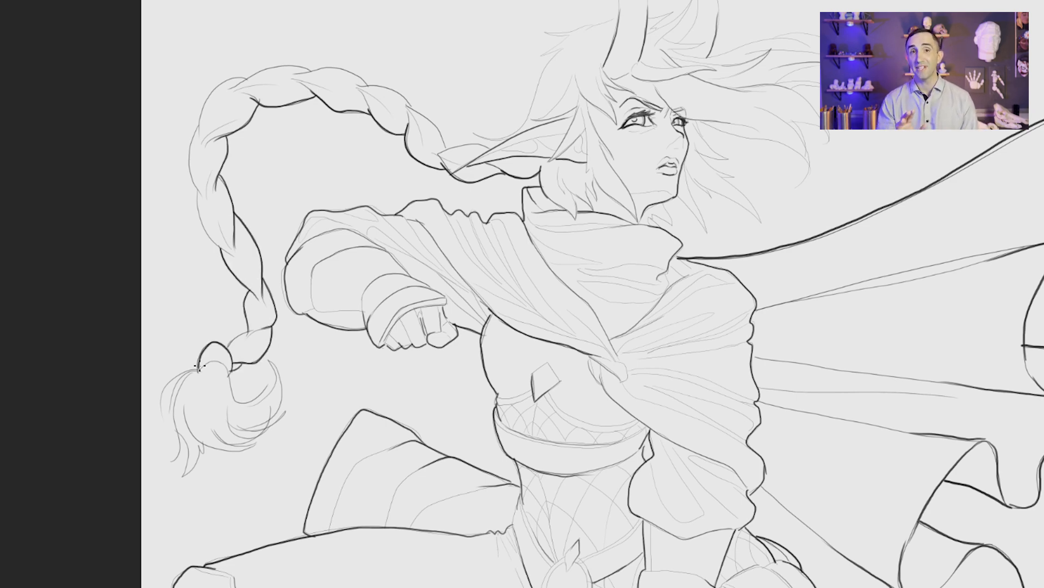
Step: Thicken the strands and outline of the loose hair tuft at the braid's end
mouse_move(265, 387)
left_mouse_down()
mouse_move(221, 363)
mouse_move(253, 403)
mouse_move(240, 401)
left_mouse_up()
mouse_move(244, 402)
left_mouse_down()
mouse_move(274, 374)
mouse_move(275, 418)
mouse_move(175, 476)
left_mouse_up()
left_click_drag(190, 435, 180, 475)
left_click_drag(175, 397, 173, 451)
left_click_drag(201, 368, 171, 403)
left_click_drag(177, 397, 169, 430)
mouse_move(189, 371)
left_mouse_down()
mouse_move(161, 396)
mouse_move(221, 358)
left_mouse_up()
left_click_drag(219, 368, 227, 381)
Step: Thicken the braid's outer contour along its full arc and the pointed ear's upper edge
mouse_move(232, 253)
left_mouse_down()
mouse_move(198, 188)
mouse_move(199, 128)
left_mouse_up()
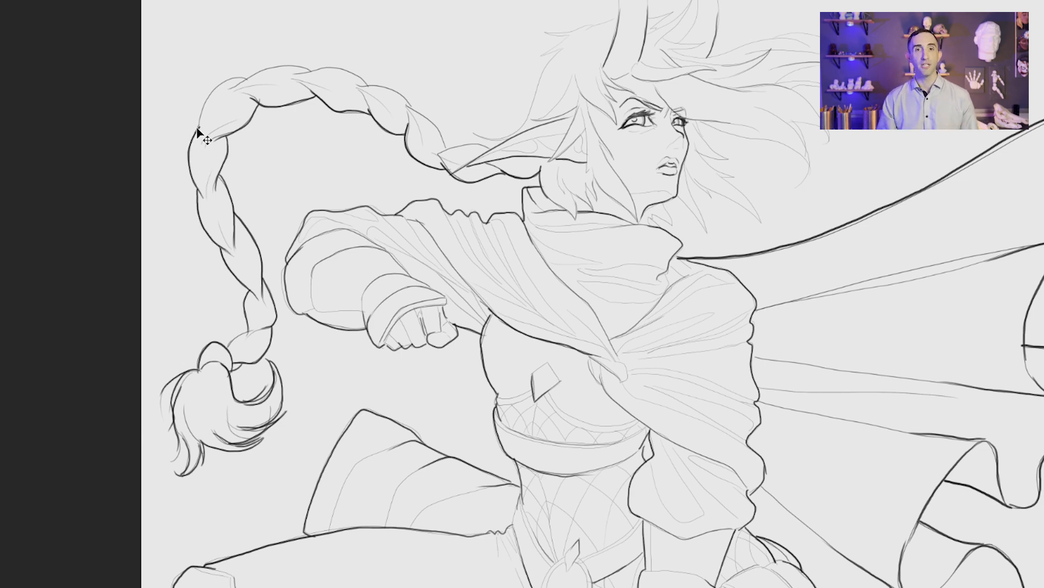
left_click_drag(572, 113, 485, 151)
mouse_move(494, 142)
left_mouse_down()
mouse_move(439, 153)
mouse_move(441, 137)
mouse_move(338, 67)
mouse_move(250, 75)
mouse_move(203, 115)
left_mouse_up()
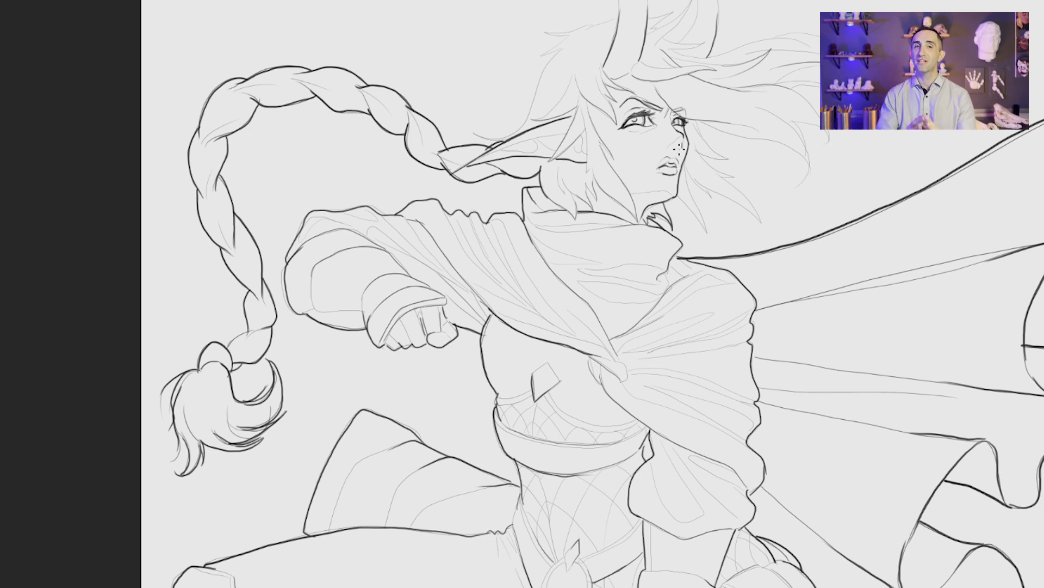
Step: Thicken the outer contours and pointed tips of the windblown hair in front of the face
mouse_move(686, 167)
left_mouse_down()
mouse_move(707, 227)
mouse_move(676, 196)
mouse_move(712, 199)
mouse_move(762, 230)
mouse_move(710, 173)
mouse_move(735, 178)
mouse_move(697, 150)
mouse_move(694, 121)
mouse_move(671, 111)
left_mouse_up()
left_click_drag(801, 181, 792, 122)
mouse_move(811, 178)
left_mouse_down()
mouse_move(782, 140)
mouse_move(704, 121)
left_mouse_up()
left_click_drag(803, 130, 787, 115)
mouse_move(809, 155)
left_mouse_down()
mouse_move(791, 122)
mouse_move(822, 129)
left_mouse_up()
left_click_drag(820, 120, 782, 88)
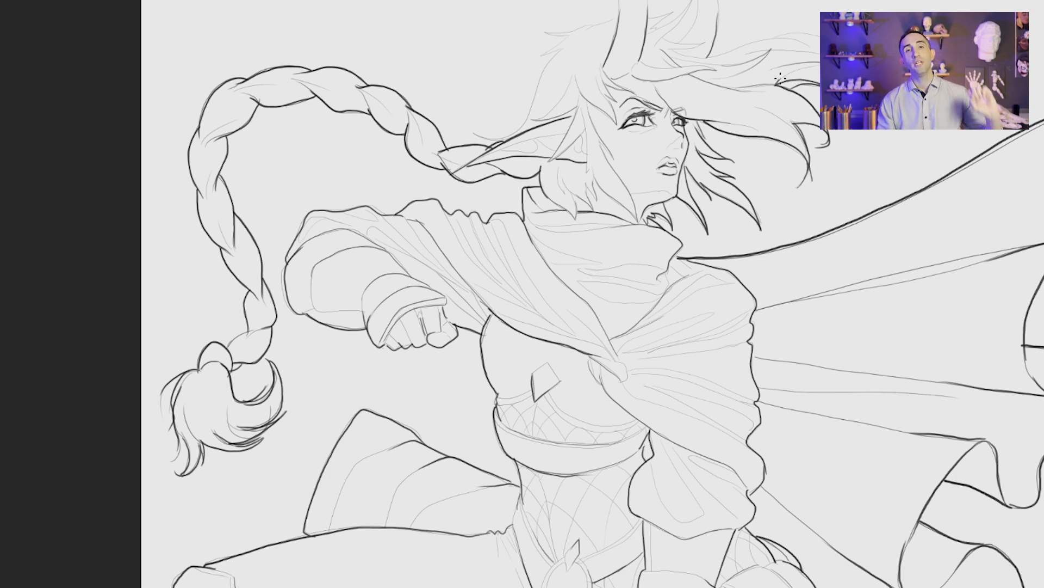
mouse_move(779, 80)
left_mouse_down()
mouse_move(821, 68)
mouse_move(773, 36)
mouse_move(702, 59)
left_mouse_up()
Step: Thicken the hair's outer contour at the back of the head, from above the ear up to the large horn
left_click_drag(685, 231, 742, 310)
mouse_move(618, 128)
left_mouse_down()
mouse_move(552, 218)
mouse_move(528, 204)
left_mouse_up()
mouse_move(543, 216)
left_mouse_down()
mouse_move(624, 212)
mouse_move(633, 187)
left_mouse_up()
left_click_drag(587, 200, 624, 165)
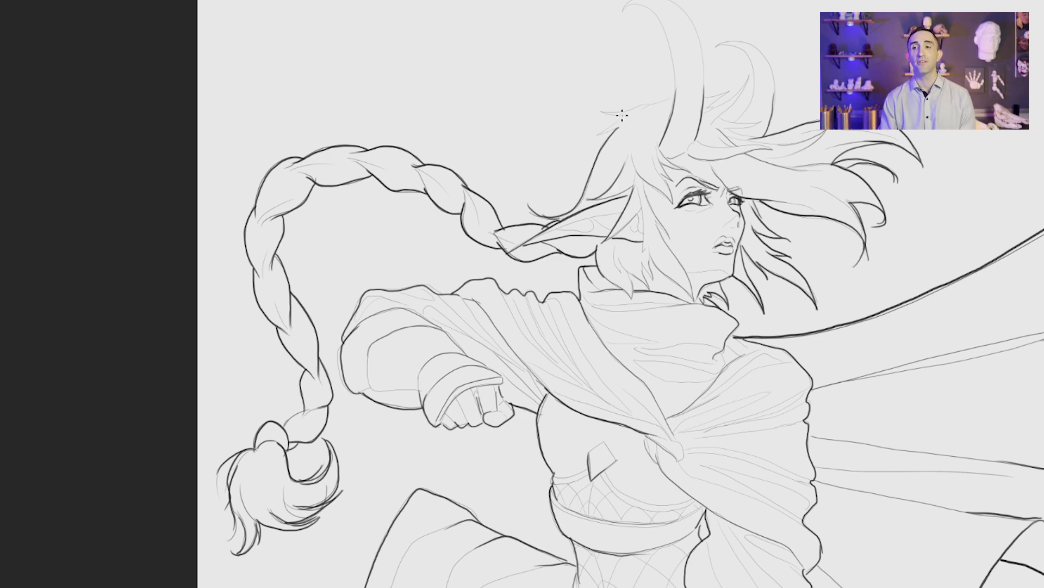
left_click_drag(618, 128, 594, 135)
mouse_move(628, 114)
left_mouse_down()
mouse_move(607, 114)
mouse_move(680, 86)
left_mouse_up()
Step: Thicken the smaller horn's curved outline and the hair tufts around its base and between the horns
mouse_move(764, 134)
left_mouse_down()
mouse_move(773, 114)
mouse_move(763, 54)
mouse_move(716, 44)
left_mouse_up()
mouse_move(735, 123)
left_mouse_down()
mouse_move(747, 108)
mouse_move(744, 50)
mouse_move(716, 46)
left_mouse_up()
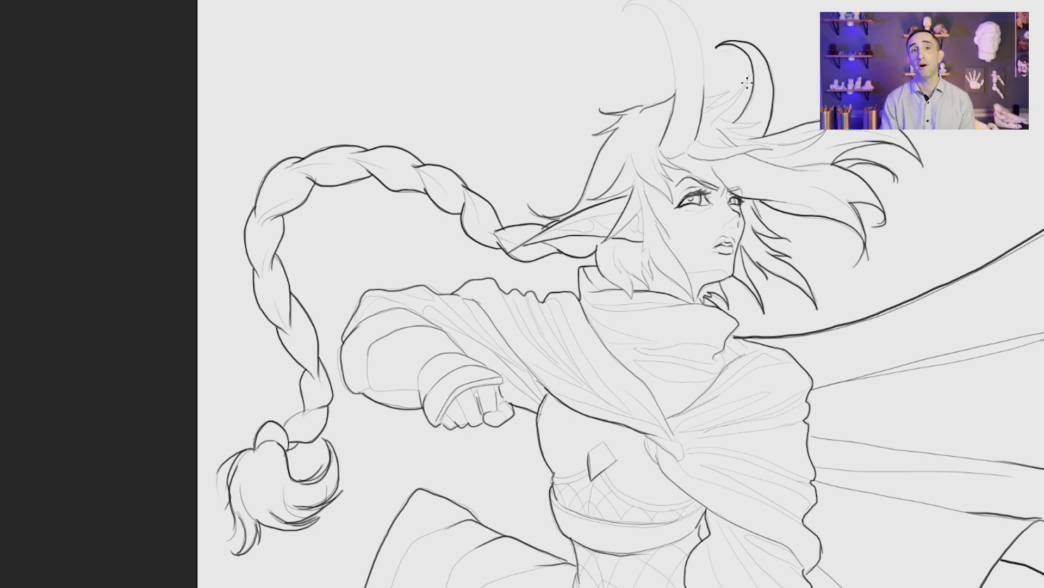
mouse_move(747, 81)
left_mouse_down()
mouse_move(718, 119)
mouse_move(753, 125)
mouse_move(729, 121)
left_mouse_up()
left_click_drag(758, 137, 736, 130)
left_click_drag(706, 98, 737, 86)
left_click_drag(727, 93, 706, 112)
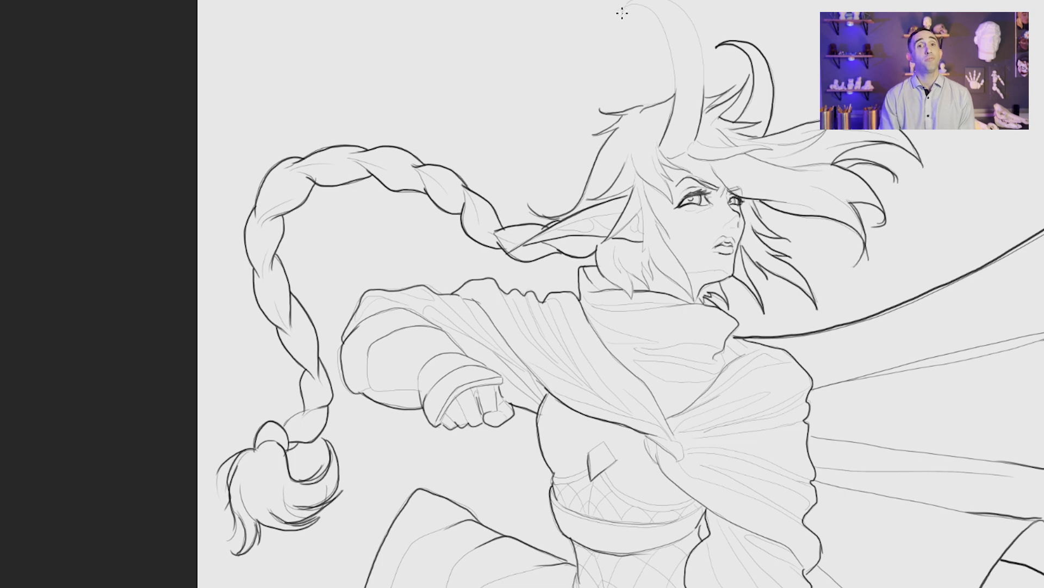
mouse_move(624, 9)
left_mouse_down()
mouse_move(658, 19)
mouse_move(674, 111)
mouse_move(702, 60)
mouse_move(667, 0)
mouse_move(625, 9)
left_mouse_up()
Step: Show the faded sketch beneath the line art again and examine the background's rocks and wagon around the legs
key("ctrl+0")
left_click(508, 527)
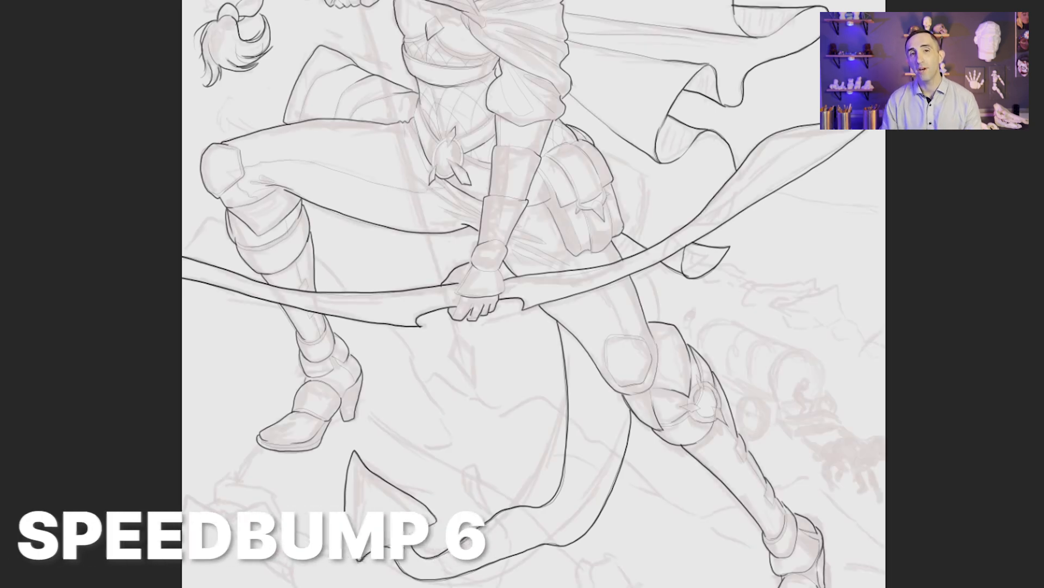
mouse_move(680, 489)
left_mouse_down()
mouse_move(588, 255)
mouse_move(531, 214)
left_mouse_up()
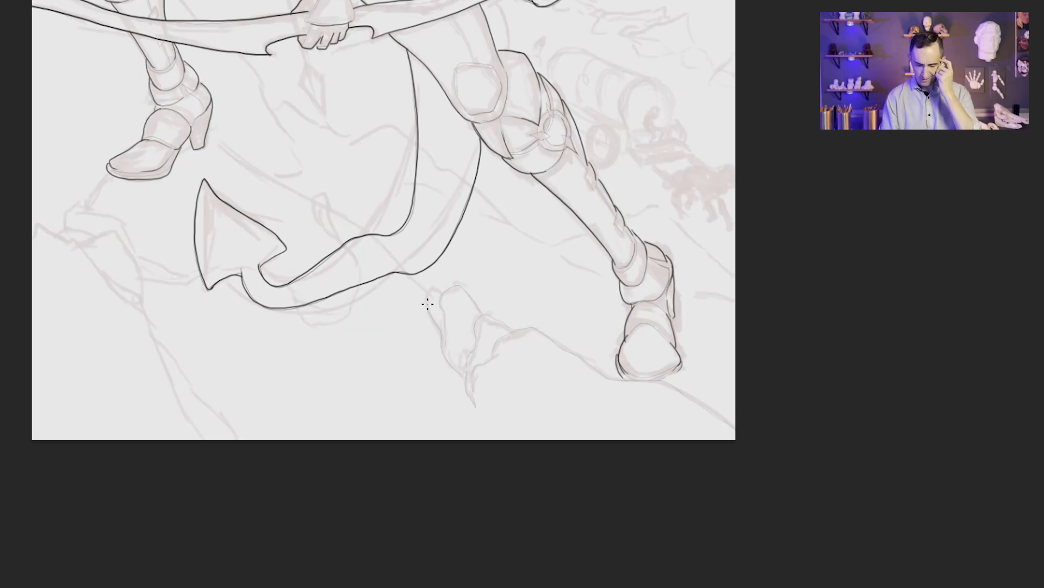
left_click_drag(429, 212, 607, 319)
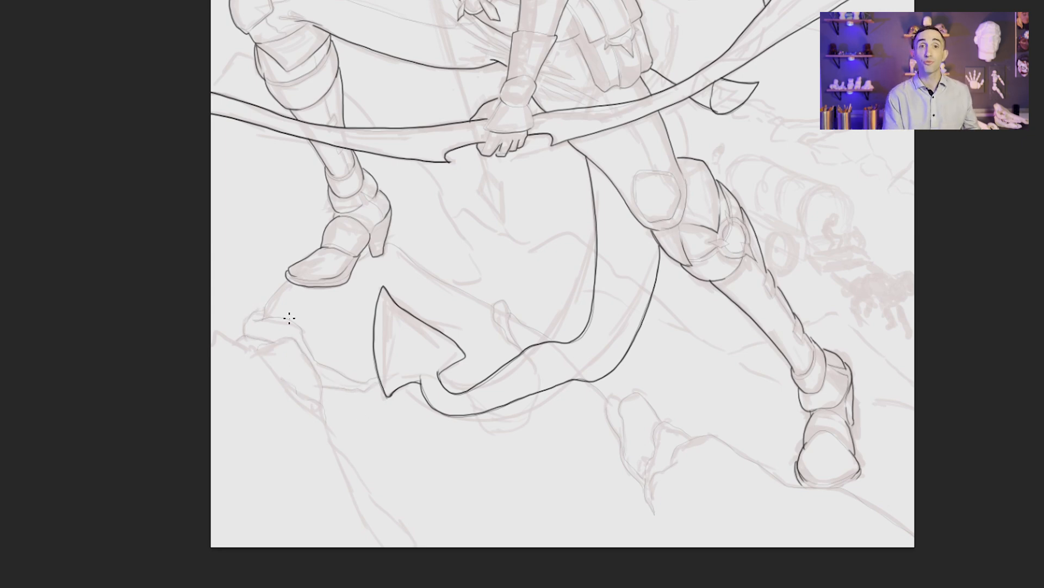
mouse_move(325, 421)
left_mouse_down()
mouse_move(274, 367)
mouse_move(215, 330)
left_mouse_up()
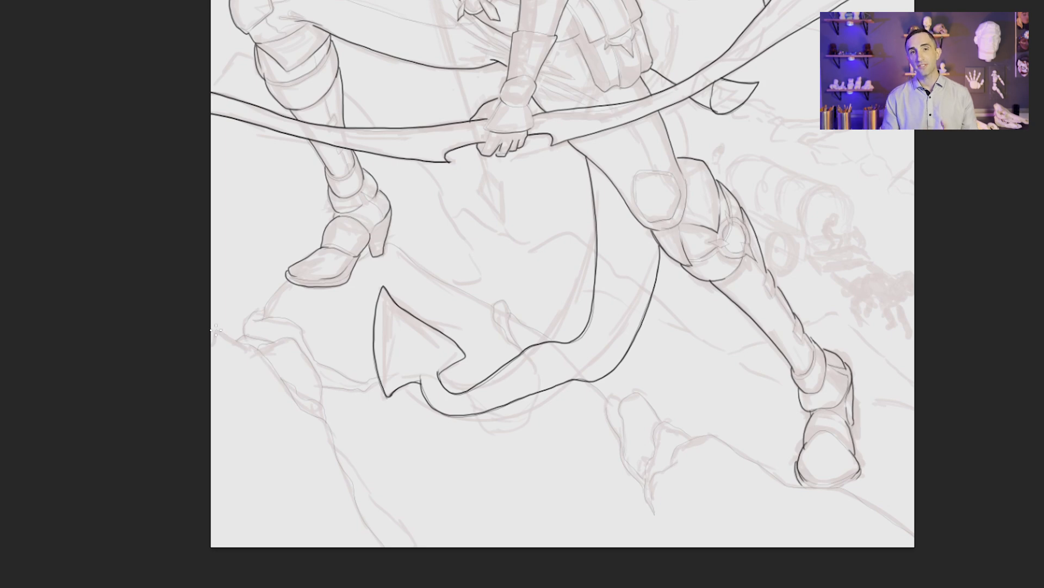
mouse_move(888, 378)
left_mouse_down()
mouse_move(606, 349)
mouse_move(529, 293)
left_mouse_up()
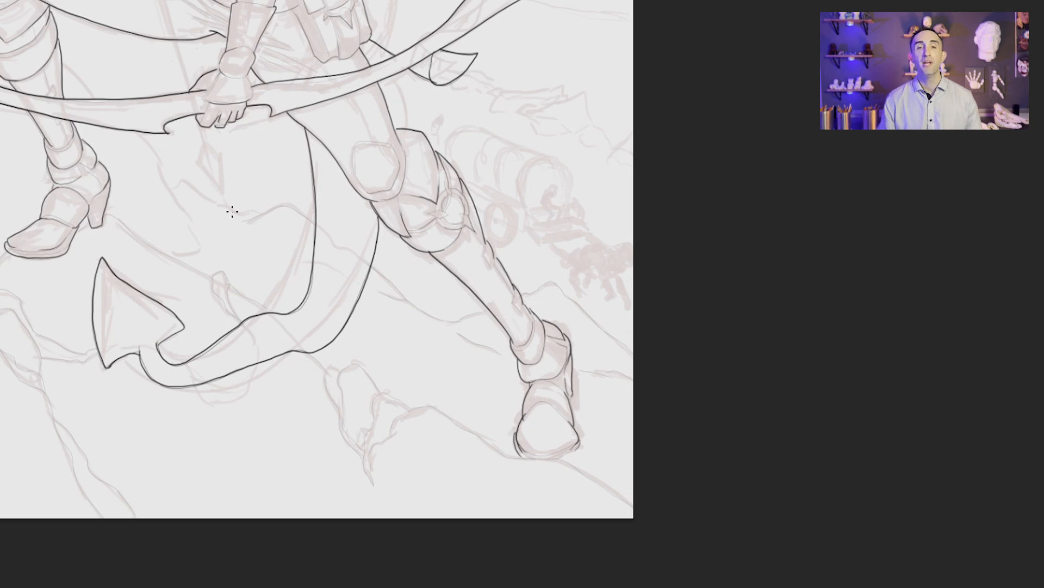
left_click_drag(174, 184, 484, 368)
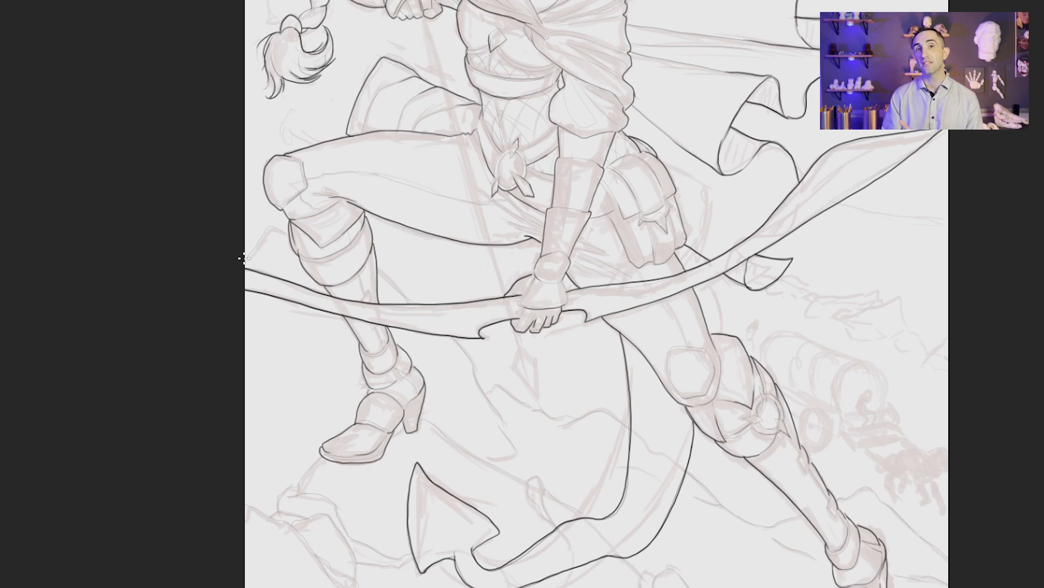
left_click_drag(425, 155, 496, 459)
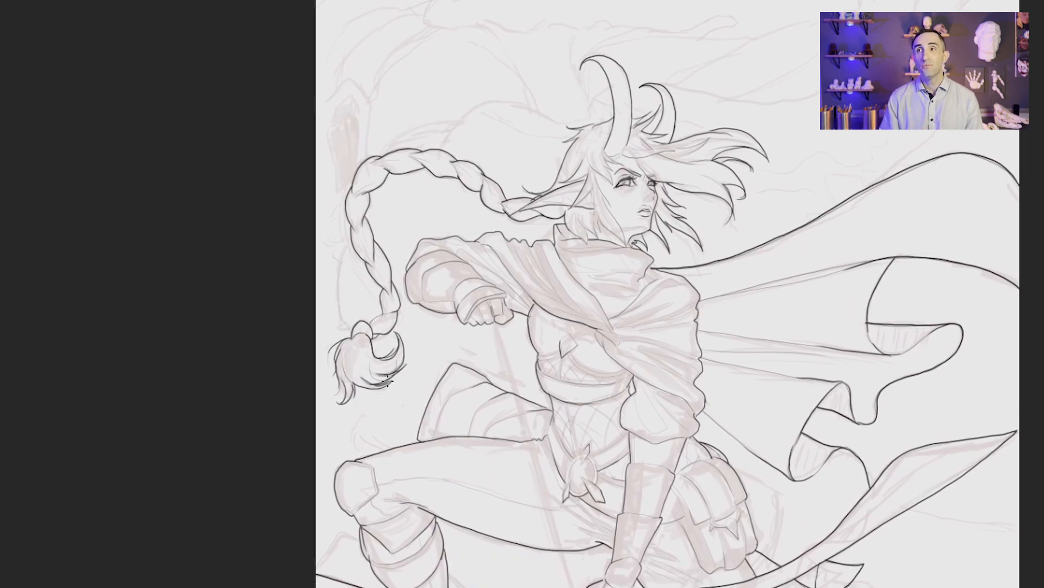
left_click_drag(363, 149, 377, 287)
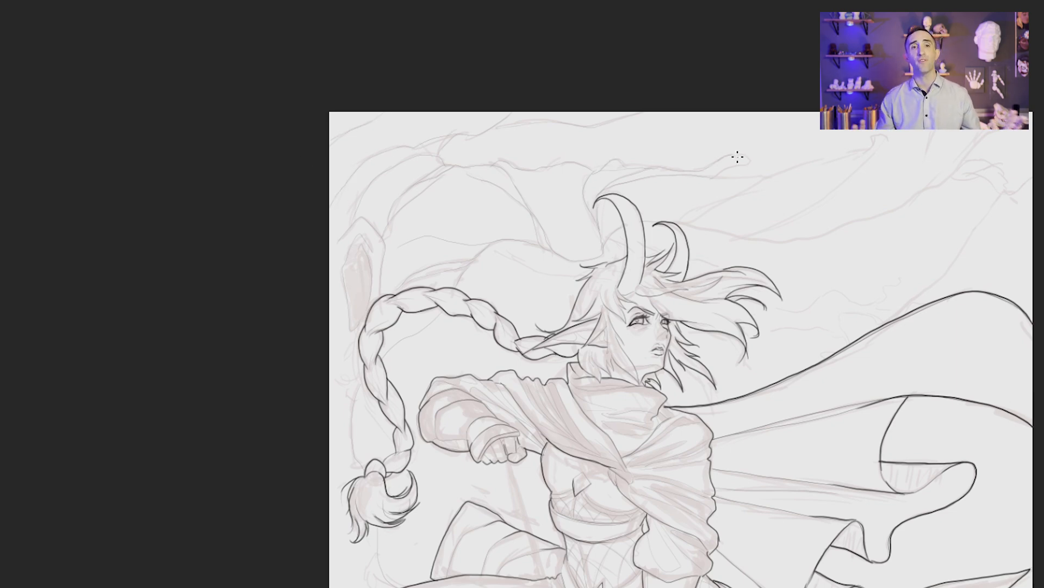
left_click_drag(776, 364, 582, 310)
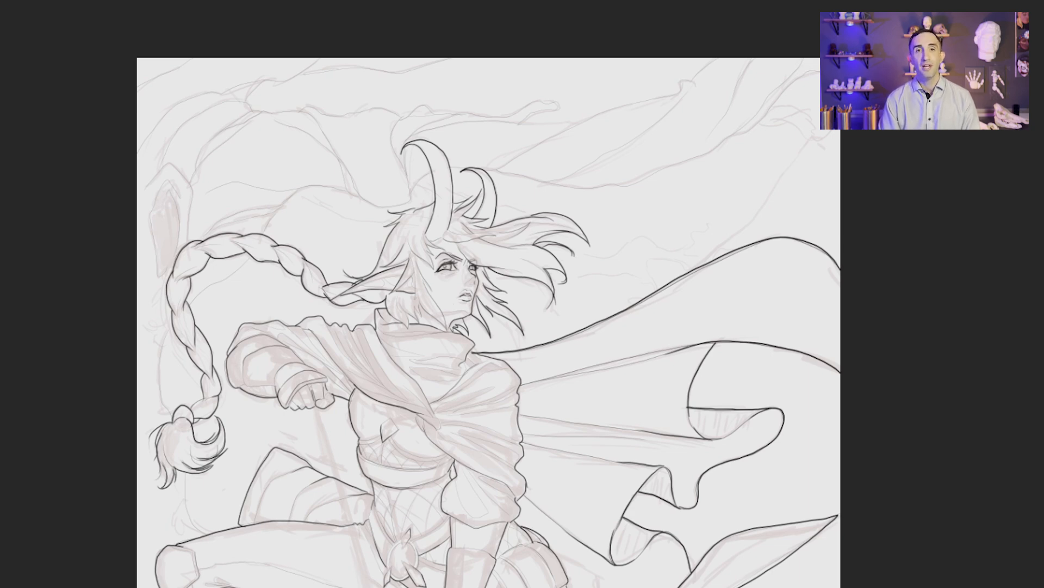
left_click_drag(323, 441, 304, 146)
left_click_drag(295, 105, 391, 396)
scroll(328, 181, "down", 3)
left_click_drag(304, 125, 376, 372)
key("ctrl+z")
Step: Draw a straight arrow shaft from the drawing hand past the bow grip and outline its diamond-shaped arrowhead
key("ctrl+z")
left_click_drag(691, 177, 429, 3)
mouse_move(315, 429)
left_mouse_down()
mouse_move(430, 157)
mouse_move(646, 170)
left_mouse_up()
key("ctrl+z")
left_click_drag(392, 165, 656, 170)
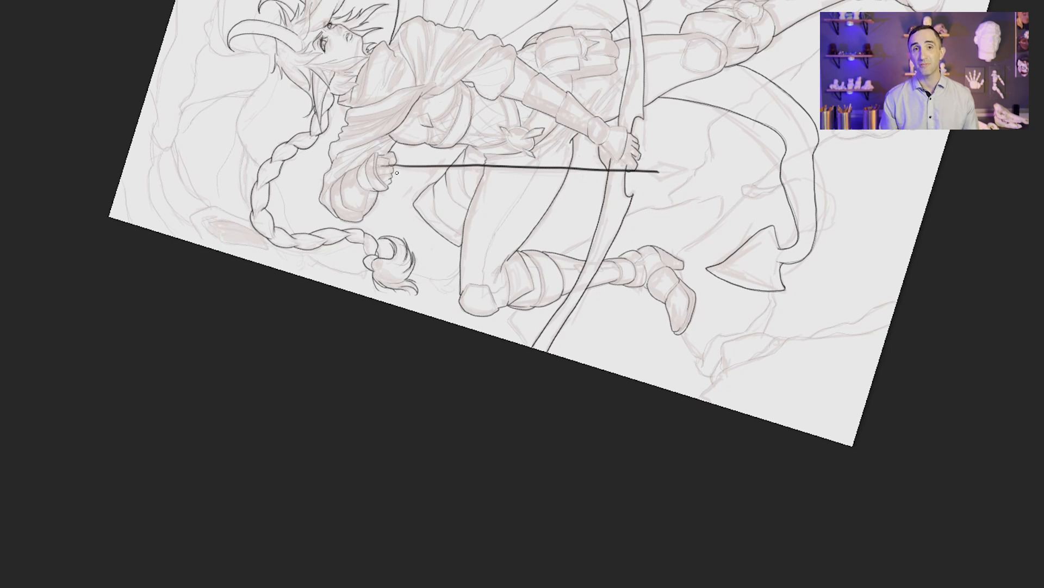
key("Escape")
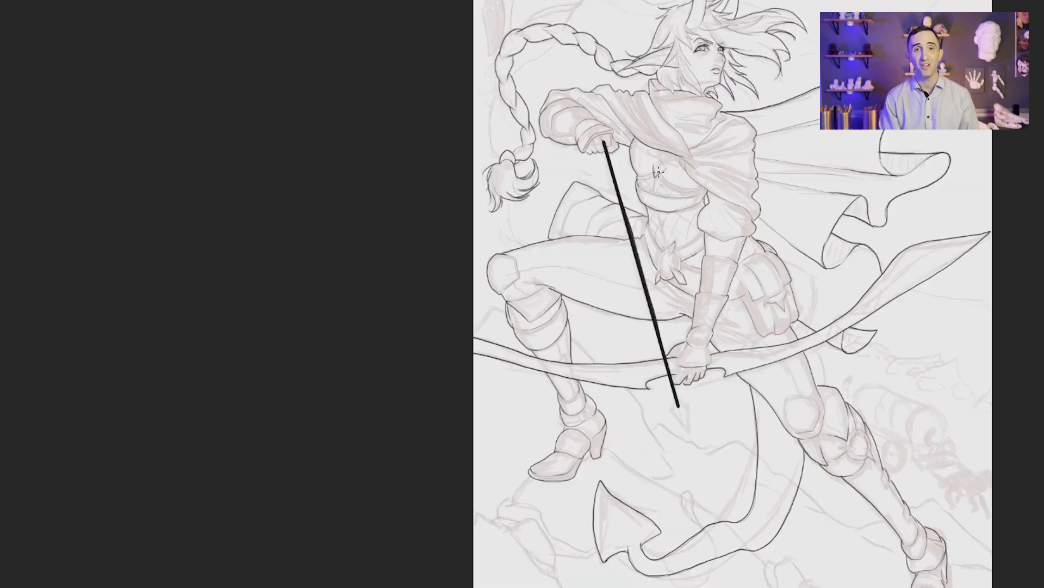
left_click_drag(680, 413, 701, 412)
left_click_drag(700, 410, 482, 287)
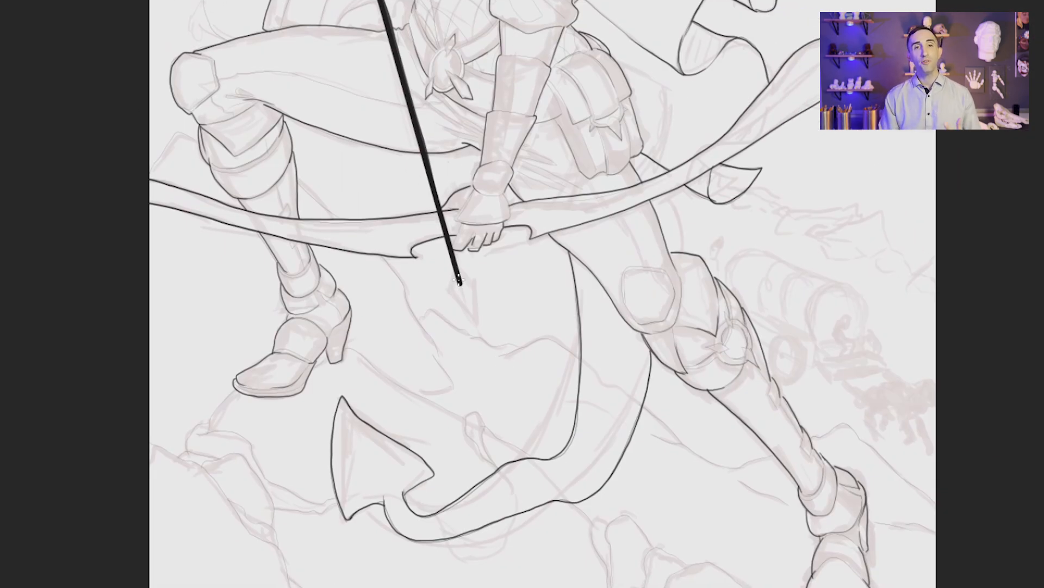
left_click_drag(450, 293, 476, 326)
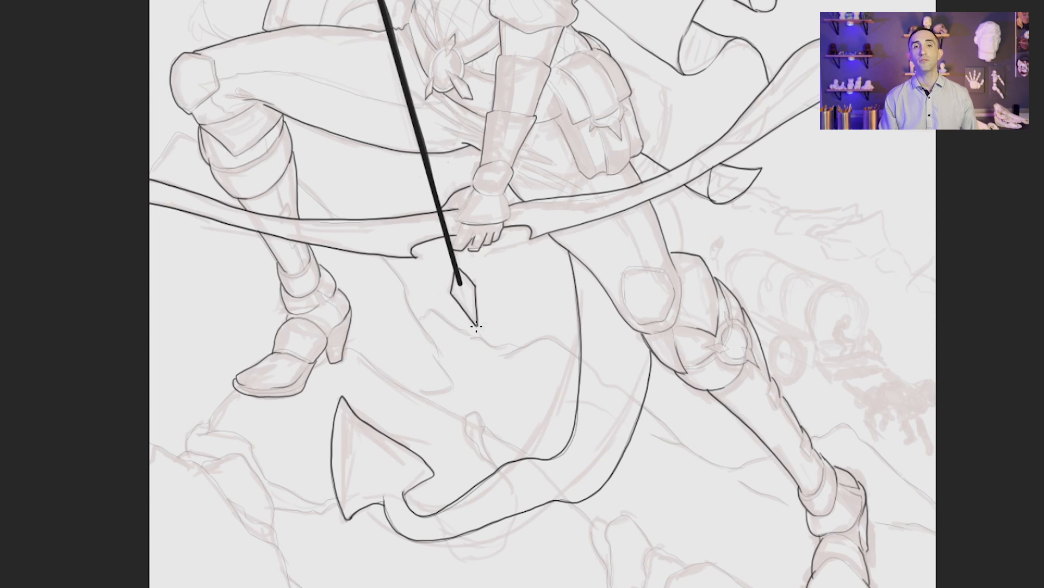
Step: Lasso the sketched covered wagon and horses behind the straight leg and separate them onto their own layer
key("ctrl+0")
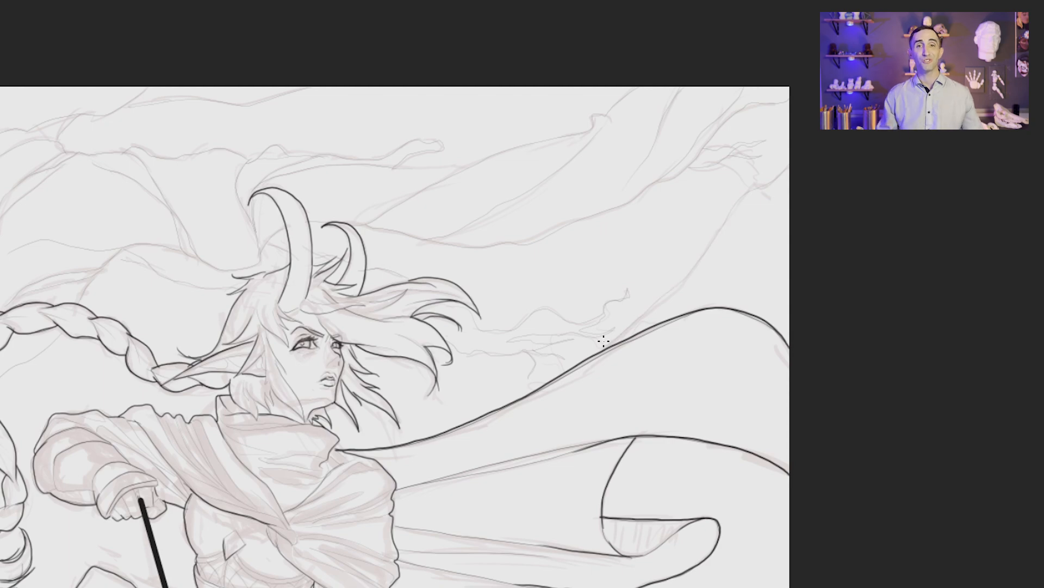
left_click_drag(482, 432, 564, 186)
left_click_drag(538, 249, 295, 90)
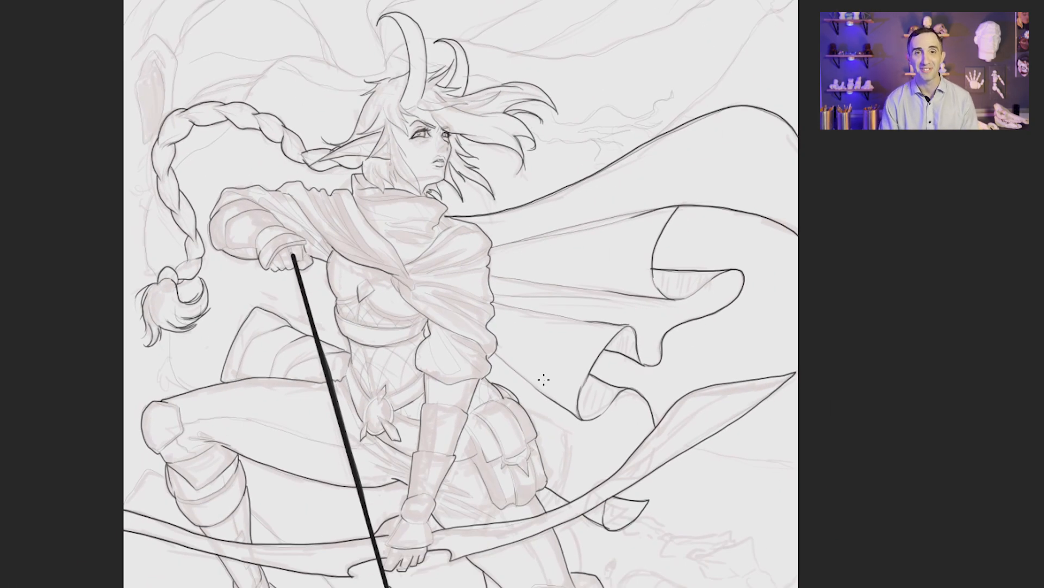
left_click_drag(726, 447, 604, 335)
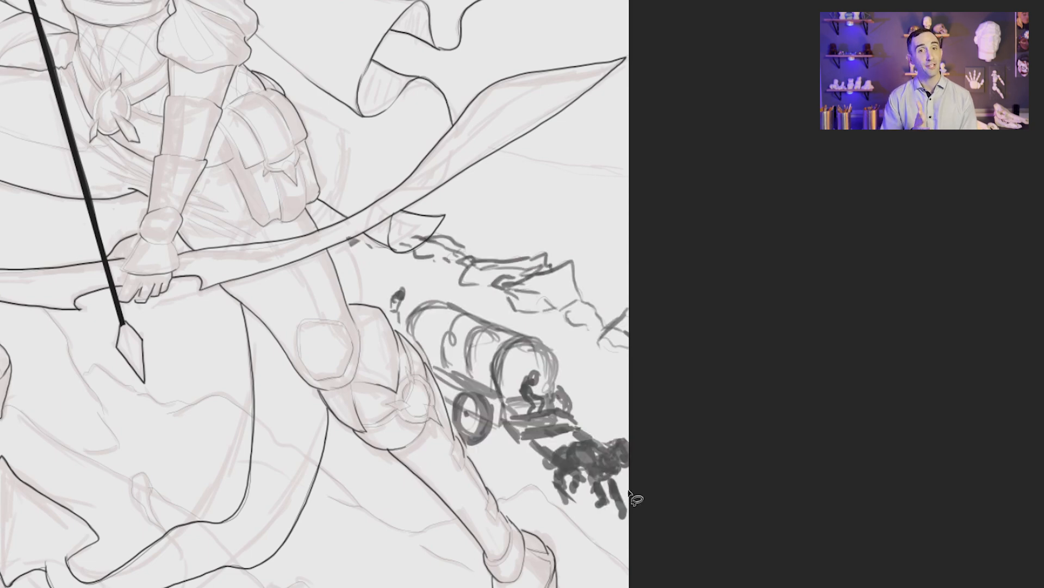
mouse_move(634, 492)
left_mouse_down()
mouse_move(563, 509)
mouse_move(377, 372)
mouse_move(599, 386)
mouse_move(655, 434)
left_mouse_up()
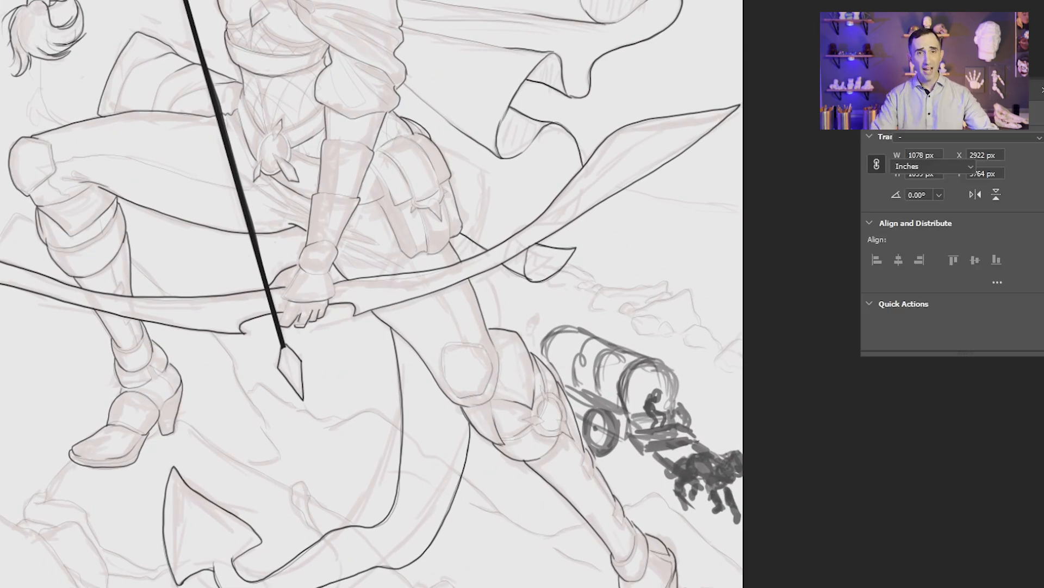
Step: Lighten the wagon with a clipped Levels adjustment, setting the black output level to 135
left_click(959, 342)
left_click_drag(892, 289, 975, 289)
left_click(1042, 89)
key("ctrl+0")
left_click(1042, 90)
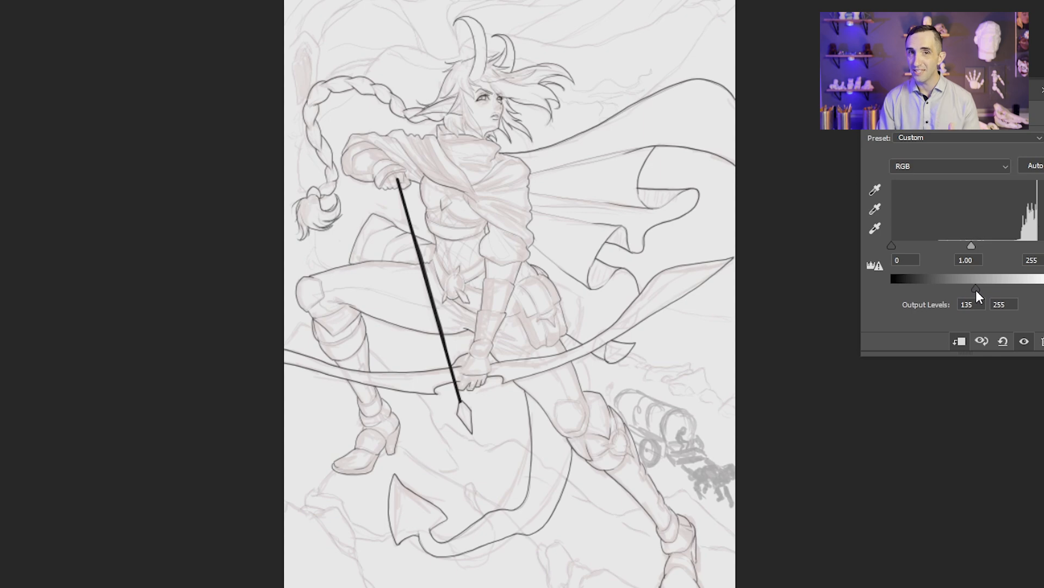
left_click(736, 332)
right_click(1043, 462)
left_click(1036, 469)
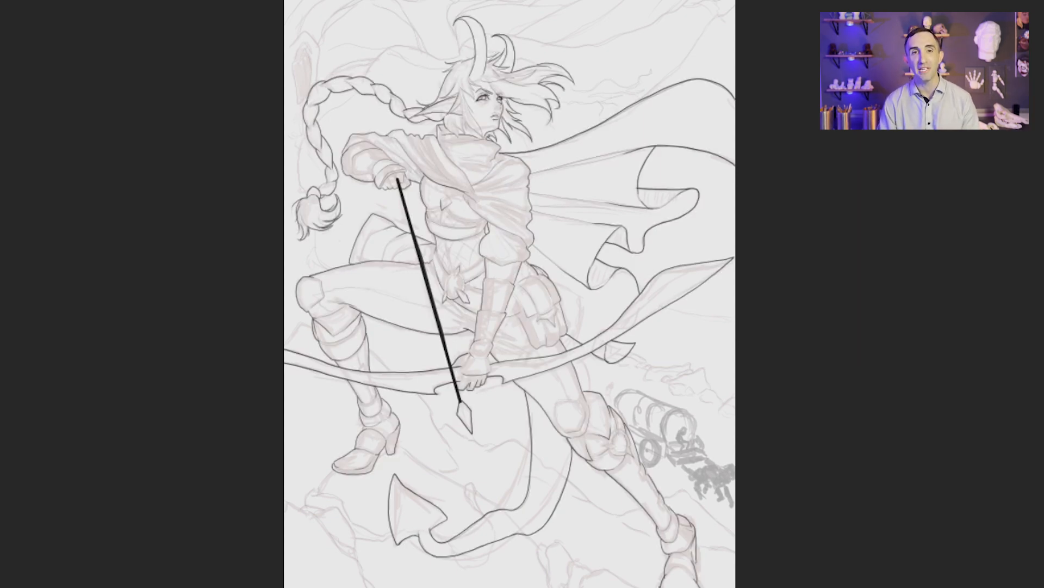
Step: Thicken the background rock outlines around the arrowhead, the straight leg's boot and the ridge beside the tail
left_click_drag(626, 557, 668, 558)
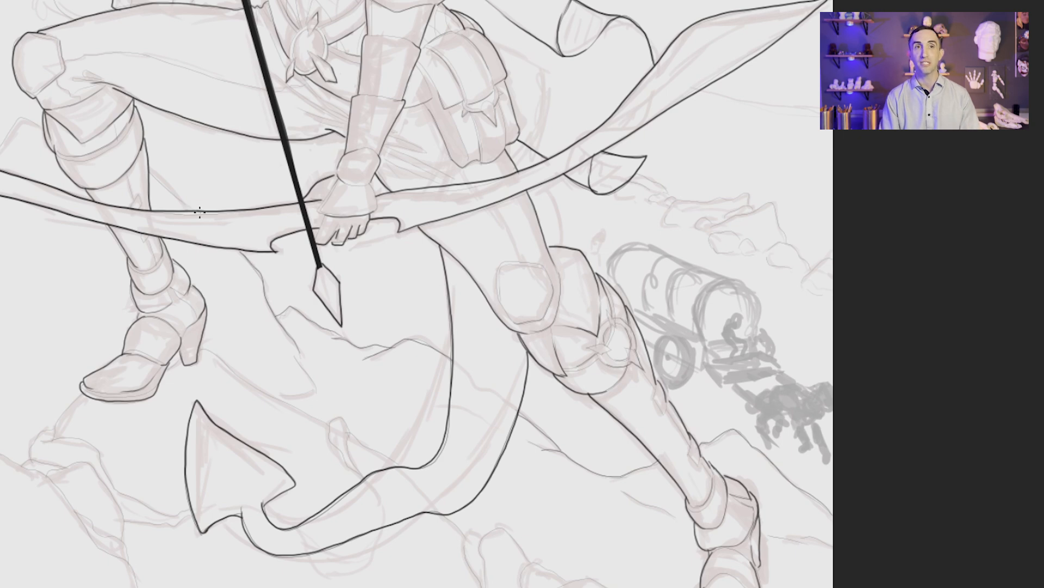
left_click_drag(425, 452, 324, 193)
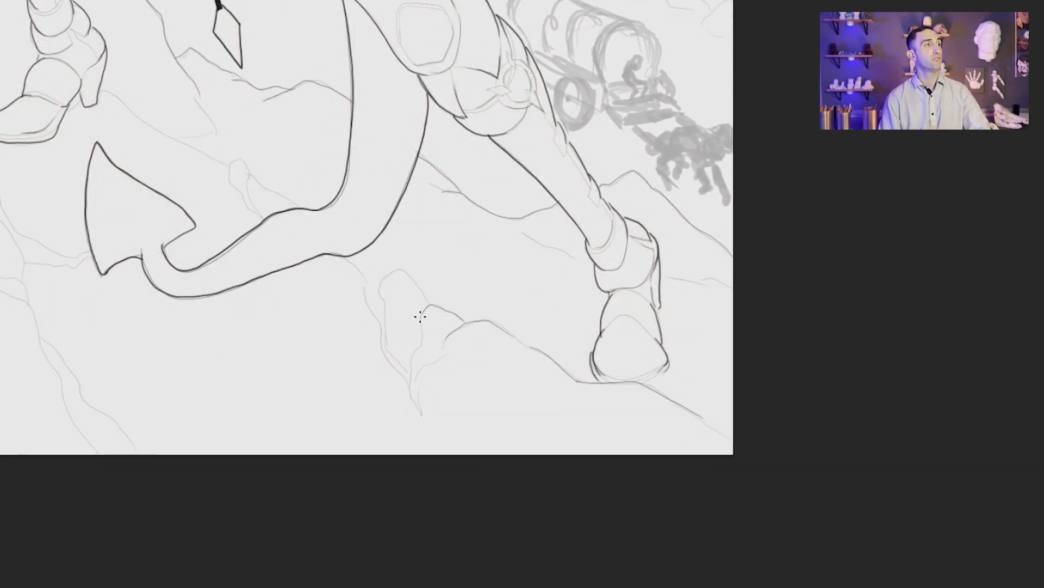
left_click_drag(374, 275, 367, 284)
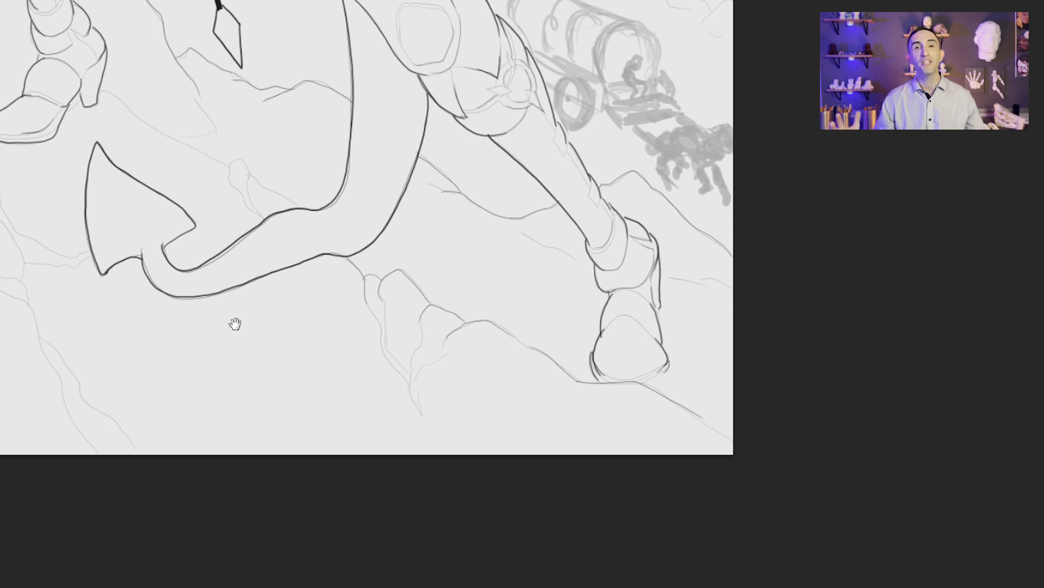
Step: Thicken the rock ridge under the raised boot and the cliff edges and cracks descending beside the tail tip
left_click_drag(236, 325, 541, 476)
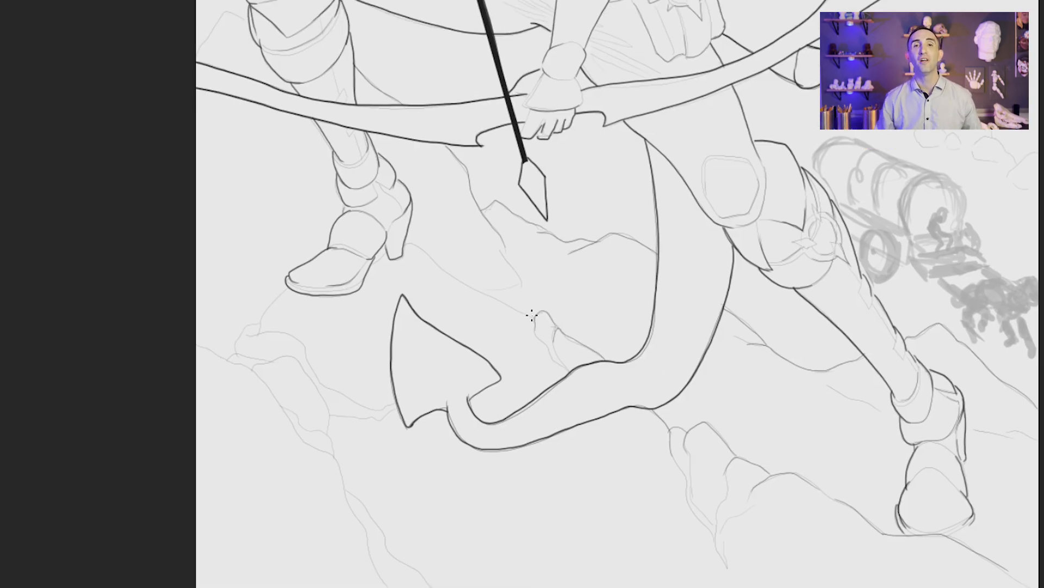
left_click_drag(531, 315, 441, 266)
left_click_drag(259, 336, 368, 245)
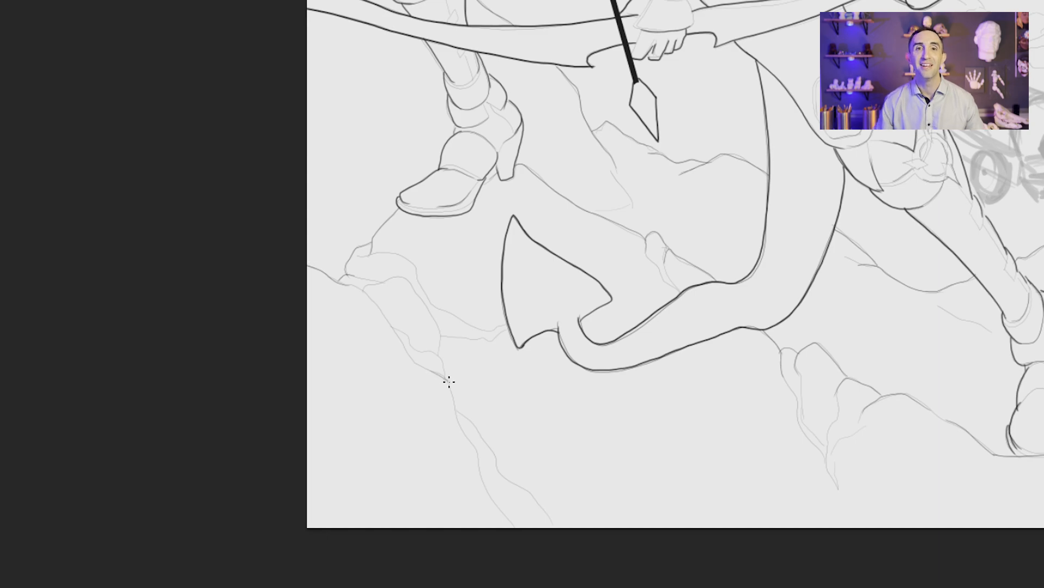
left_click_drag(478, 460, 518, 527)
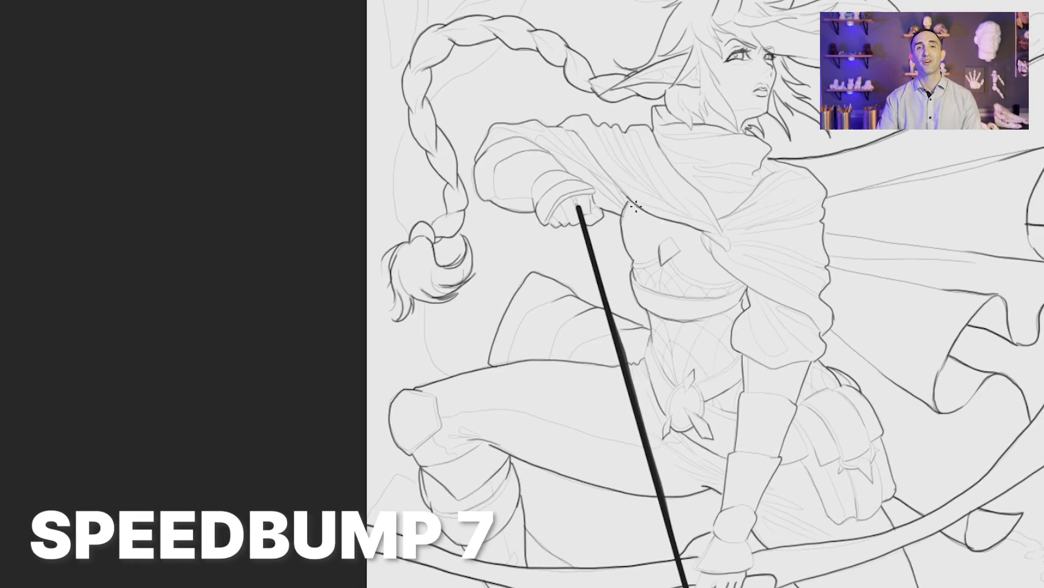
Step: Thicken the background line below the braid's tuft and the lower edge of the long branch behind the cape
left_click_drag(451, 377, 424, 303)
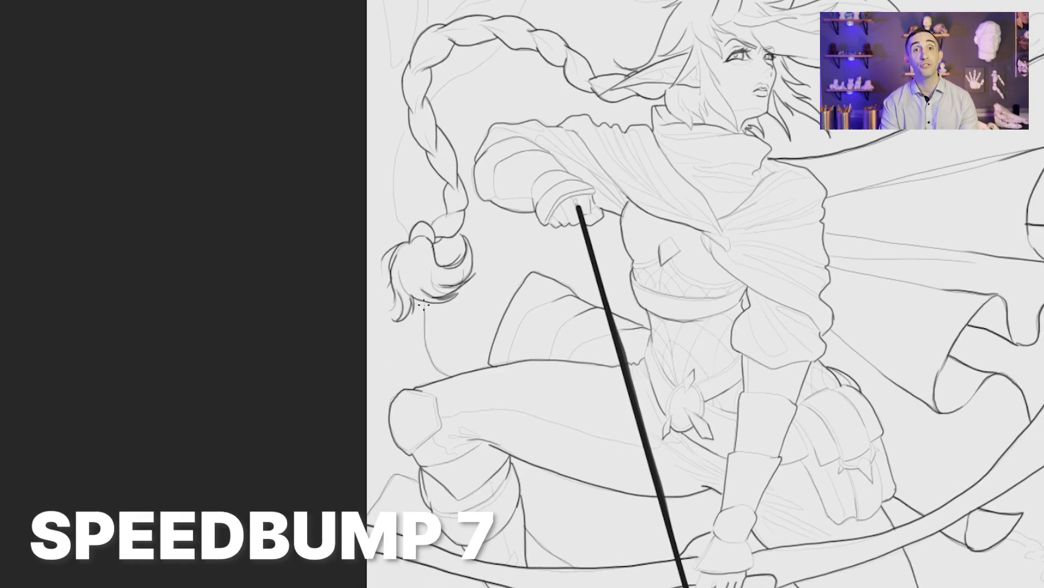
mouse_move(408, 227)
left_mouse_down()
mouse_move(396, 212)
mouse_move(408, 128)
mouse_move(217, 415)
left_mouse_up()
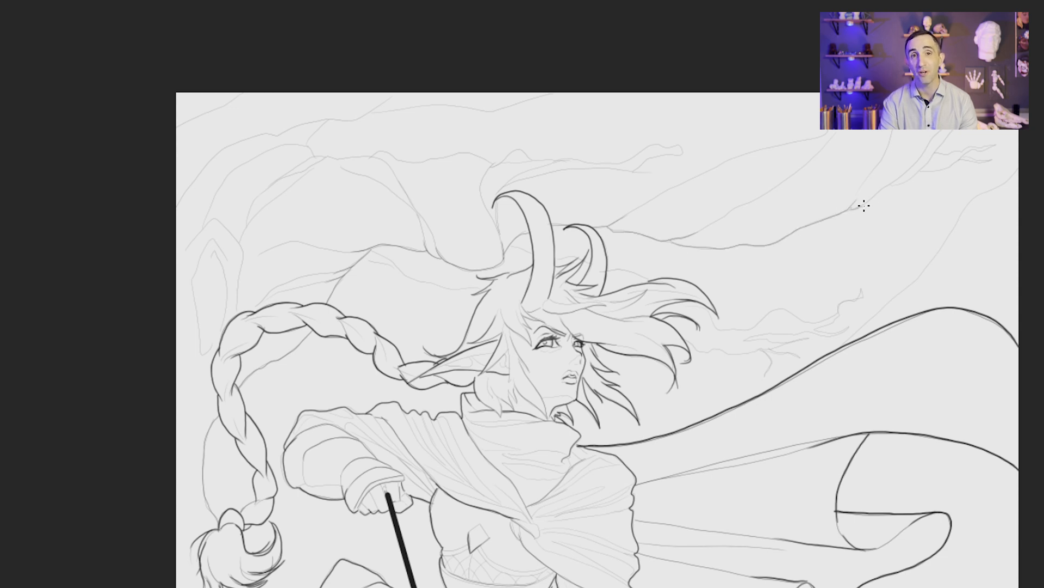
left_click_drag(864, 205, 897, 179)
left_click_drag(771, 303, 572, 368)
left_click_drag(699, 246, 771, 179)
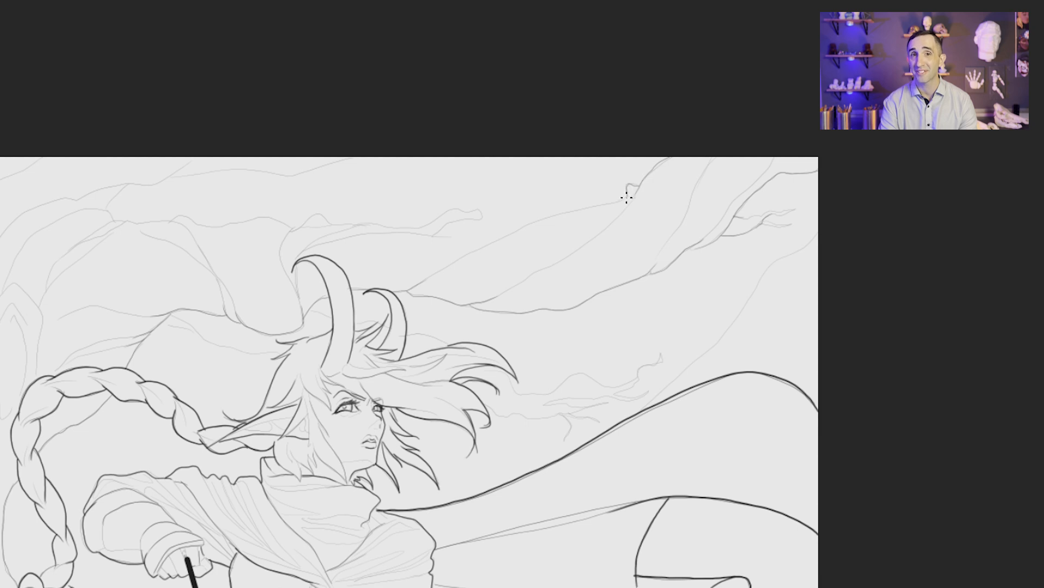
Step: Thicken the tree branch outlines behind the horns and across to the trunk above the braid
mouse_move(627, 198)
left_mouse_down()
mouse_move(507, 233)
mouse_move(413, 288)
left_mouse_up()
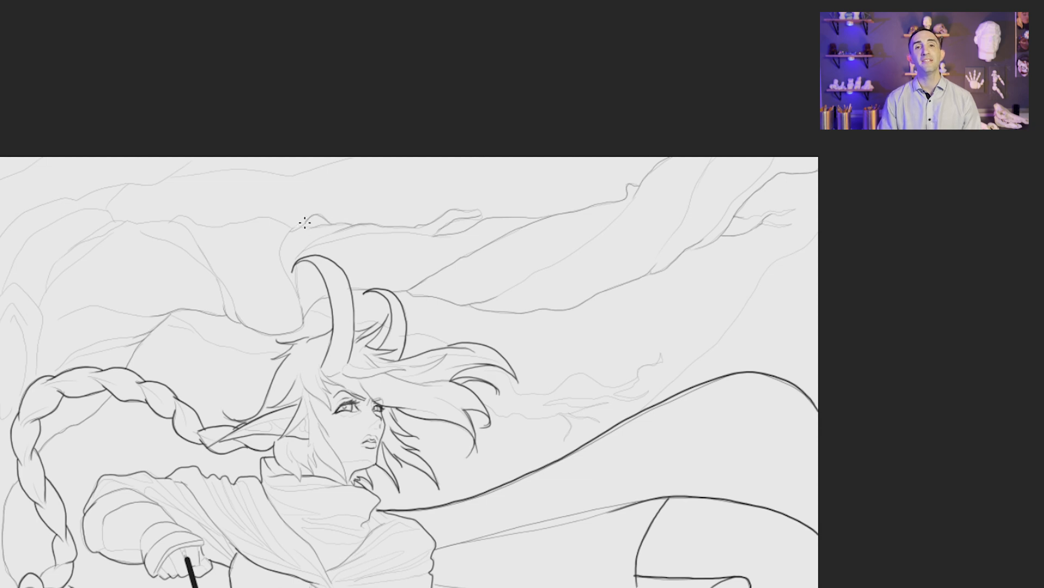
left_click_drag(305, 260, 556, 330)
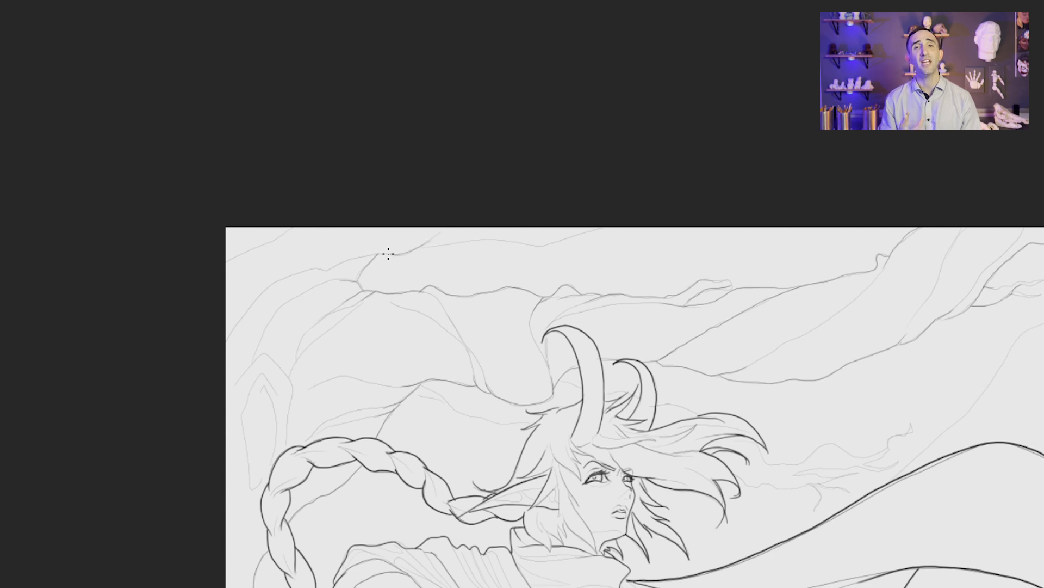
left_click_drag(565, 239, 418, 248)
key("ctrl+0")
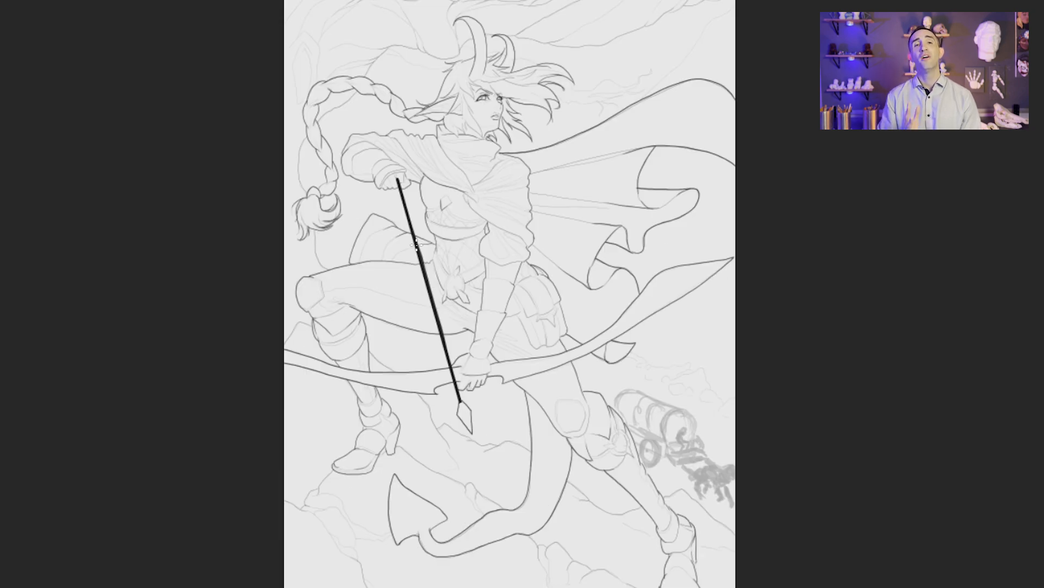
Step: Select the empty background around the archer, adding the gaps between cape and bow and beside the torso
left_click_drag(687, 450, 726, 317)
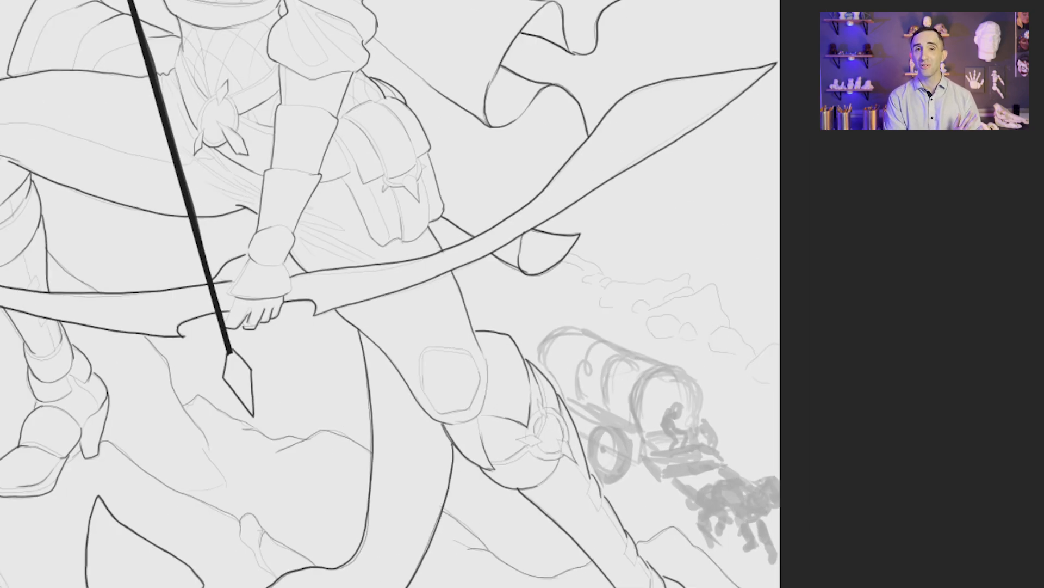
key("ctrl+0")
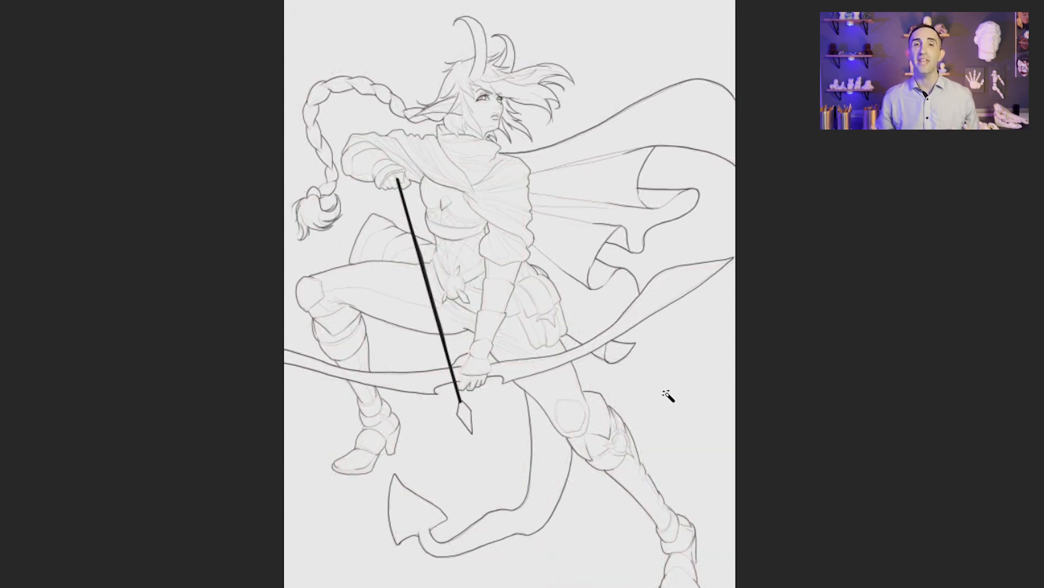
left_click(669, 399)
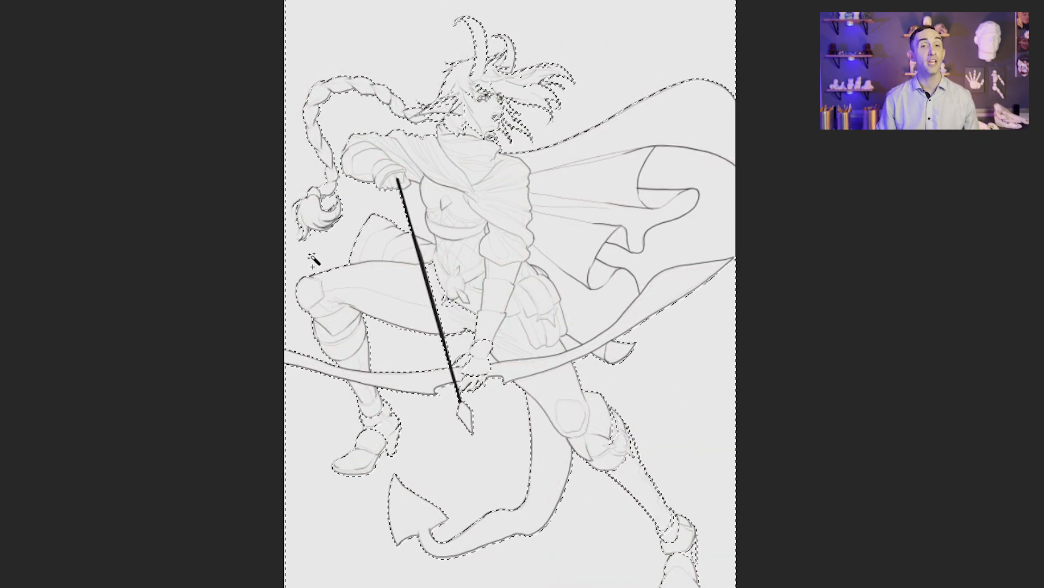
left_click(711, 247, "shift")
left_click(416, 210, "shift")
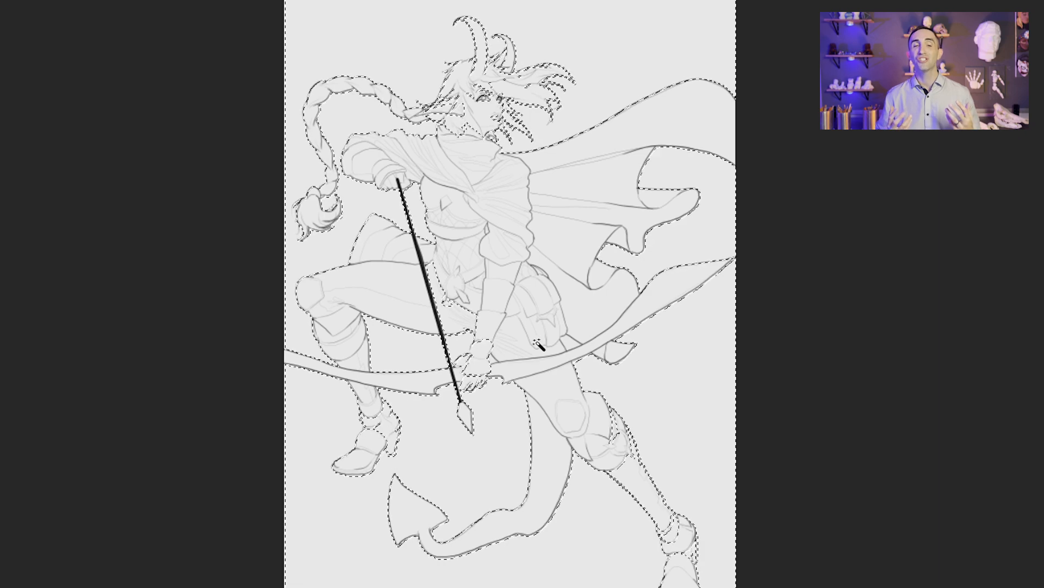
Step: Remove a loose lasso area around the straight leg and boot from the background selection
scroll(584, 522, "up", 4)
left_click_drag(612, 339, 378, 163)
key("l")
mouse_move(369, 126)
left_mouse_down()
mouse_move(486, 556)
mouse_move(370, 128)
left_mouse_up()
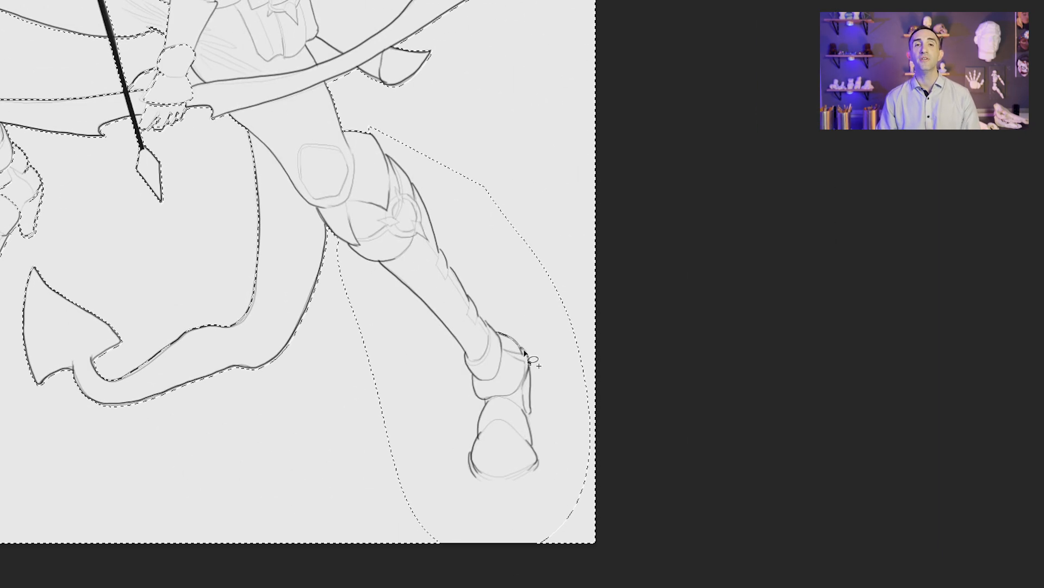
Step: Lasso the background around the straight leg back into the selection, tracing closely along the leg and boot contours
mouse_move(525, 353)
left_mouse_down()
mouse_move(536, 448)
mouse_move(521, 474)
mouse_move(471, 465)
mouse_move(481, 391)
mouse_move(454, 340)
mouse_move(349, 247)
left_mouse_up()
mouse_move(328, 165)
left_mouse_down()
mouse_move(319, 151)
mouse_move(578, 553)
mouse_move(596, 544)
left_mouse_up()
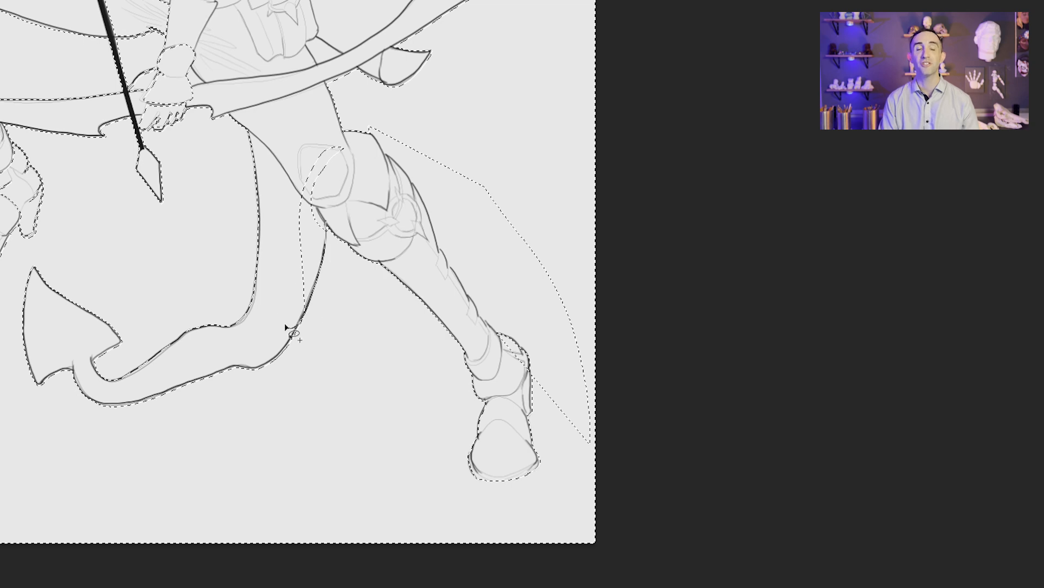
mouse_move(326, 219)
left_mouse_down()
mouse_move(318, 279)
mouse_move(352, 177)
mouse_move(330, 216)
left_mouse_up()
mouse_move(530, 359)
left_mouse_down()
mouse_move(489, 325)
mouse_move(399, 168)
mouse_move(497, 147)
mouse_move(541, 366)
left_mouse_up()
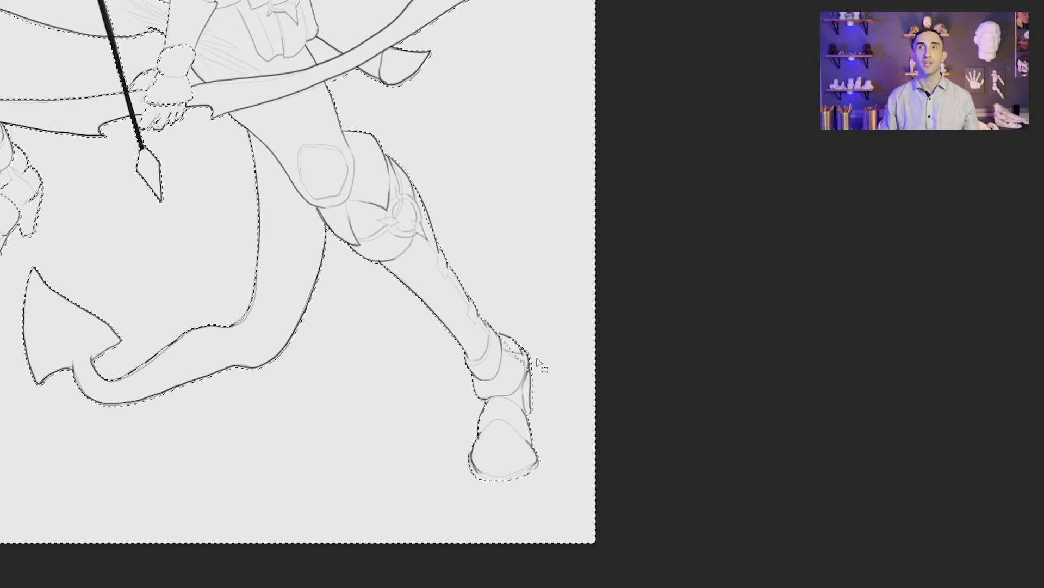
mouse_move(531, 412)
left_mouse_down()
mouse_move(530, 372)
mouse_move(511, 338)
mouse_move(546, 412)
left_mouse_up()
Step: Lasso the background closely along the windblown hair and the rear horn, including the gaps between the loose strands, into the selection
left_click_drag(322, 87, 478, 386)
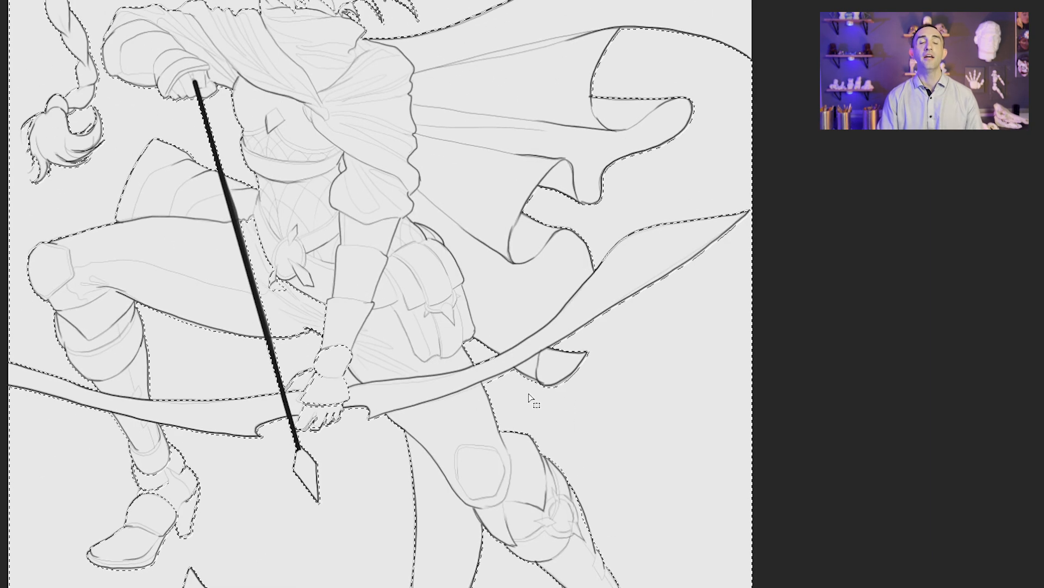
left_click_drag(452, 168, 619, 434)
mouse_move(565, 293)
left_mouse_down()
mouse_move(451, 272)
mouse_move(387, 112)
mouse_move(582, 289)
left_mouse_up()
scroll(557, 316, "up", 3)
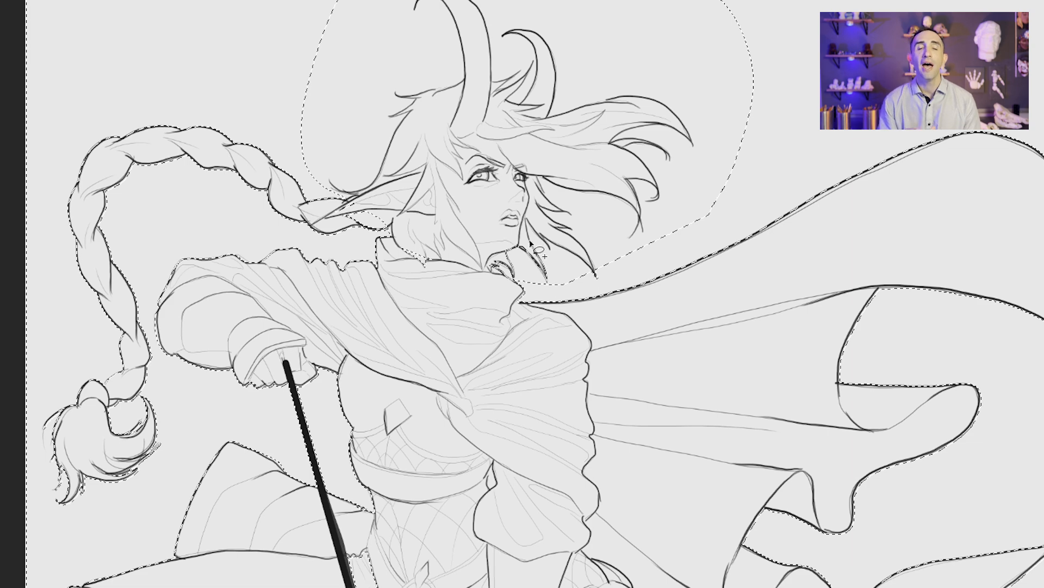
mouse_move(575, 255)
left_mouse_down()
mouse_move(594, 288)
mouse_move(543, 189)
mouse_move(640, 213)
mouse_move(645, 184)
mouse_move(670, 251)
left_mouse_up()
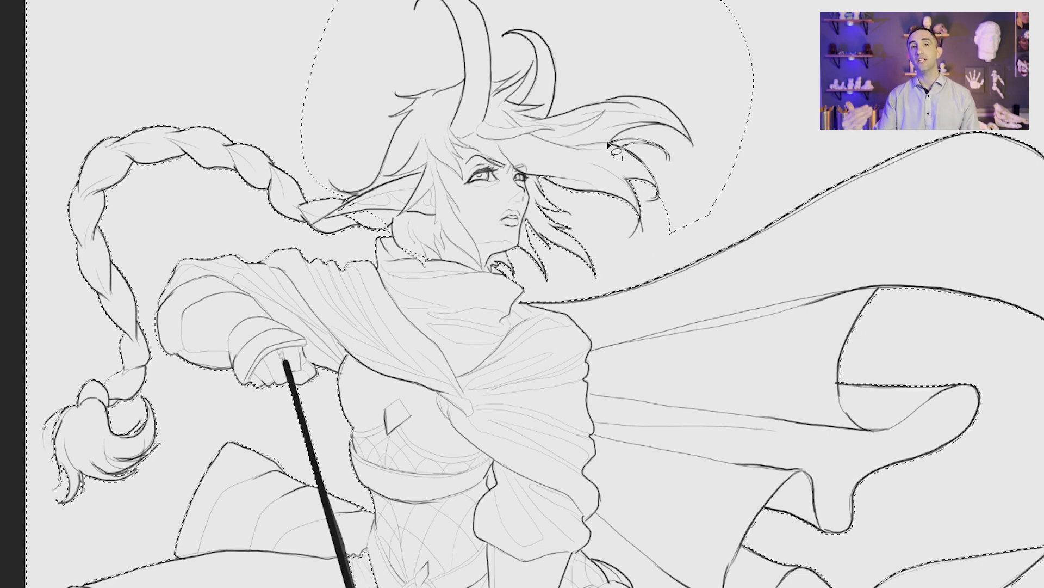
mouse_move(679, 117)
left_mouse_down()
mouse_move(604, 101)
mouse_move(555, 120)
mouse_move(549, 49)
mouse_move(691, 236)
mouse_move(713, 208)
mouse_move(707, 226)
left_mouse_up()
mouse_move(551, 120)
left_mouse_down()
mouse_move(596, 268)
mouse_move(577, 189)
mouse_move(541, 221)
mouse_move(554, 242)
mouse_move(575, 242)
mouse_move(556, 253)
mouse_move(531, 168)
mouse_move(625, 48)
mouse_move(598, 195)
mouse_move(555, 190)
left_mouse_up()
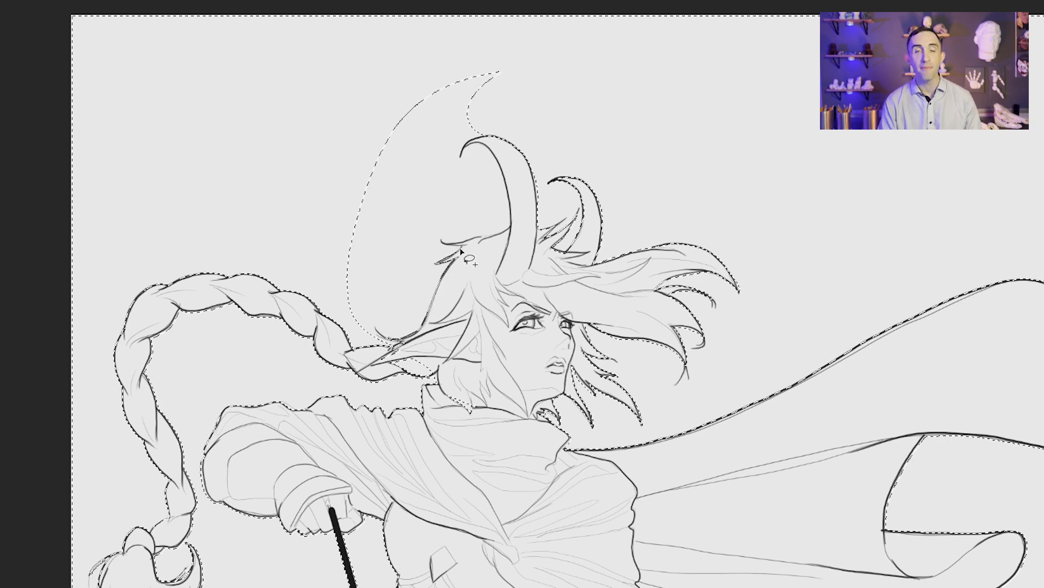
Step: Add the background along the front horn, the back of the hair and the ear to the selection
mouse_move(509, 196)
left_mouse_down()
mouse_move(468, 146)
mouse_move(368, 136)
mouse_move(376, 340)
left_mouse_up()
mouse_move(437, 372)
left_mouse_down()
mouse_move(381, 363)
mouse_move(422, 348)
mouse_move(392, 363)
mouse_move(430, 361)
left_mouse_up()
mouse_move(434, 376)
left_mouse_down()
mouse_move(396, 369)
mouse_move(429, 351)
left_mouse_up()
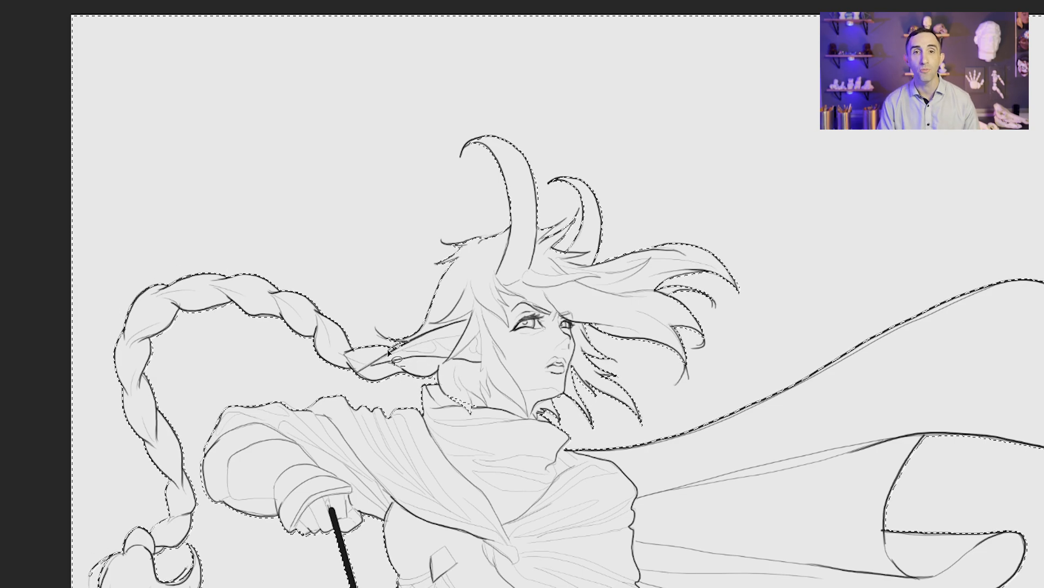
Step: Refine the selection edge around the bent leg's boot beneath the bow and around the bow hand's fingers and wrist
left_click_drag(442, 487, 465, 155)
left_click_drag(461, 439, 568, 142)
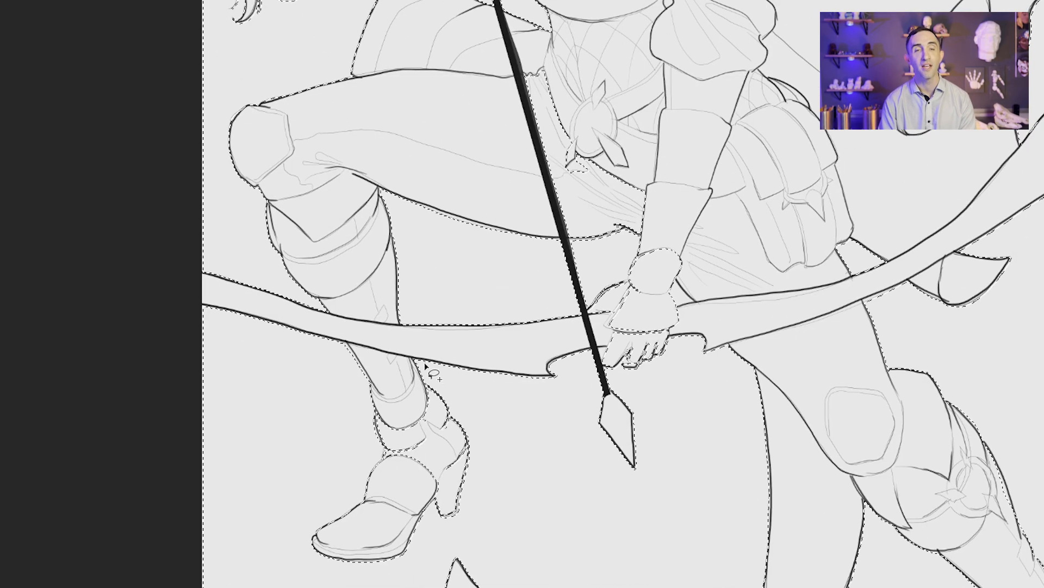
mouse_move(427, 363)
left_mouse_down()
mouse_move(501, 436)
mouse_move(435, 371)
mouse_move(424, 379)
mouse_move(469, 439)
mouse_move(455, 513)
mouse_move(422, 512)
mouse_move(376, 555)
mouse_move(313, 538)
mouse_move(356, 512)
mouse_move(382, 461)
mouse_move(381, 349)
left_mouse_up()
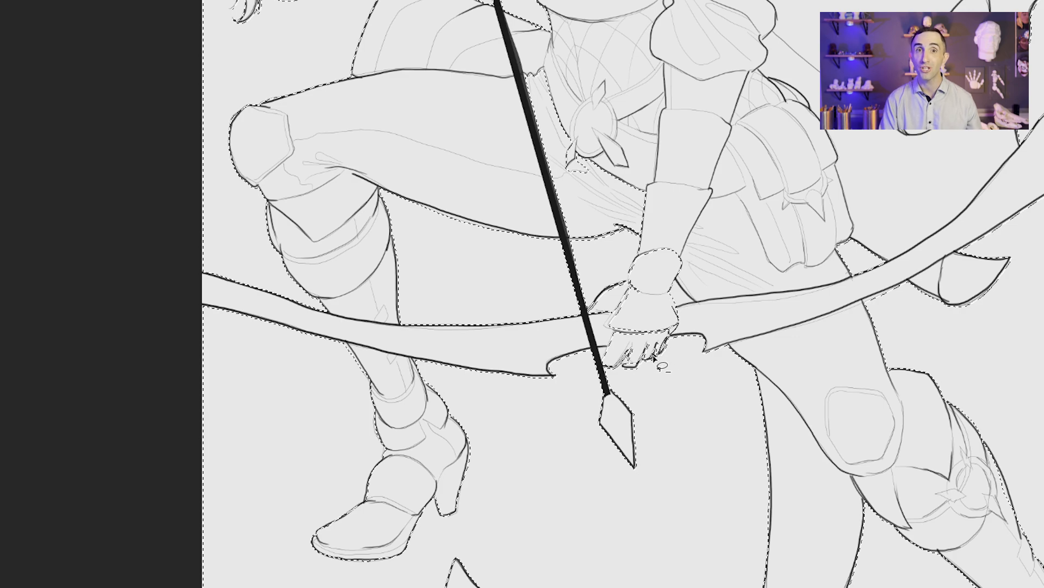
mouse_move(675, 280)
left_mouse_down()
mouse_move(675, 322)
mouse_move(691, 298)
mouse_move(675, 279)
left_mouse_up()
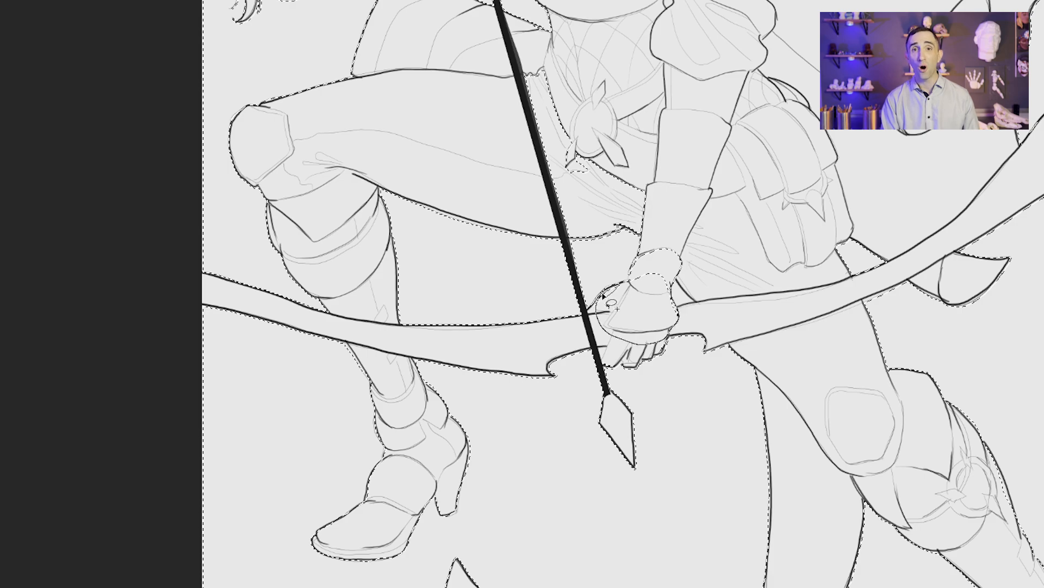
left_click_drag(602, 293, 670, 289)
key("b")
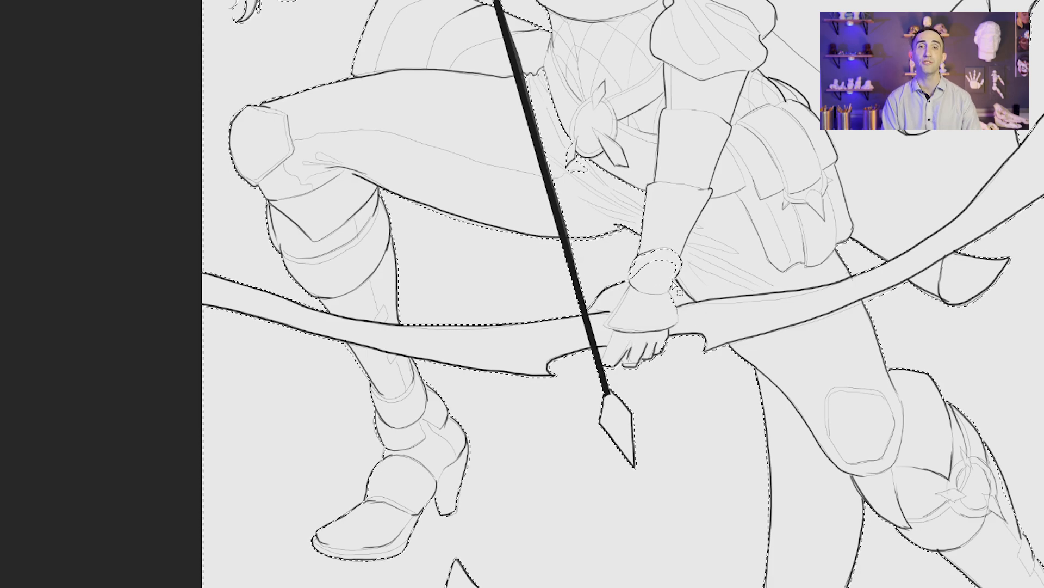
left_click_drag(631, 365, 654, 359)
left_click_drag(652, 362, 599, 455)
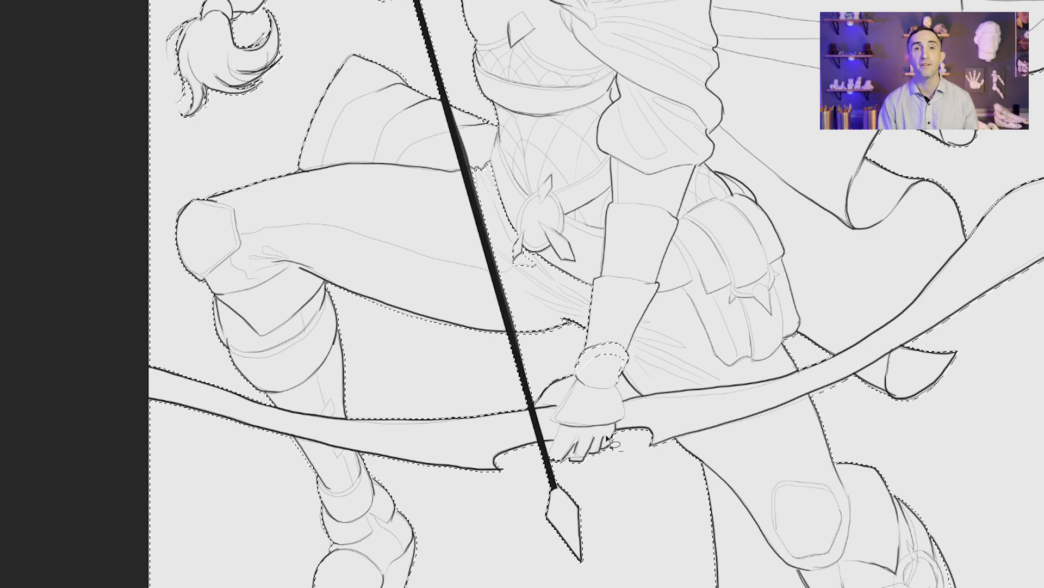
left_click_drag(627, 379, 623, 373, "alt")
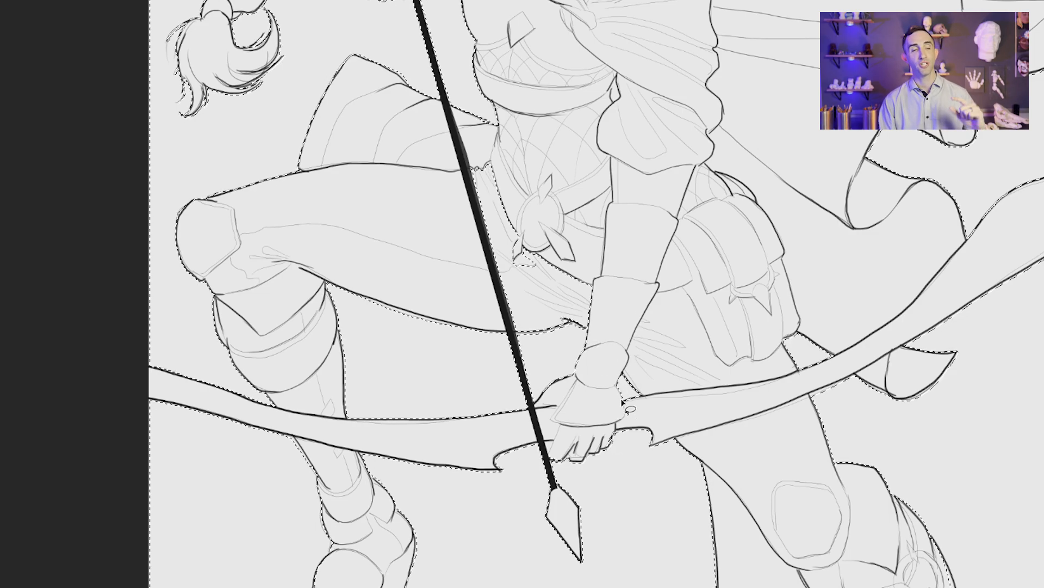
Step: Enlarge the brush and lasso the stray selected patch at the archer's hips out of the background selection
key("ctrl+0")
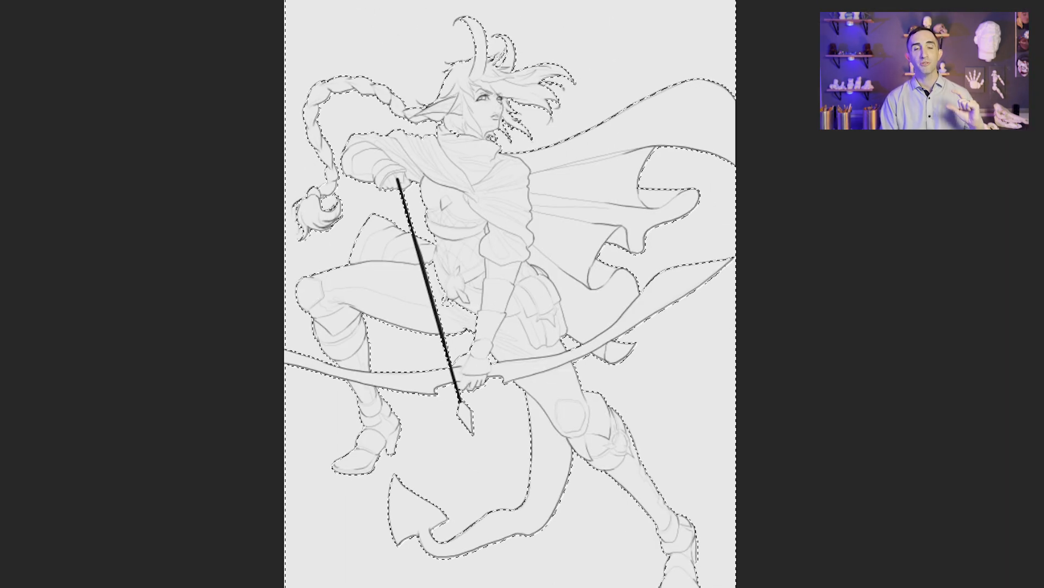
key("bracketright")
key("bracketright")
key("bracketright")
key("bracketright")
key("bracketright")
key("bracketright")
key("bracketright")
key("bracketright")
key("bracketright")
key("bracketright")
key("bracketright")
key("bracketright")
key("bracketright")
key("bracketright")
key("bracketright")
key("bracketright")
key("bracketright")
key("bracketright")
key("bracketright")
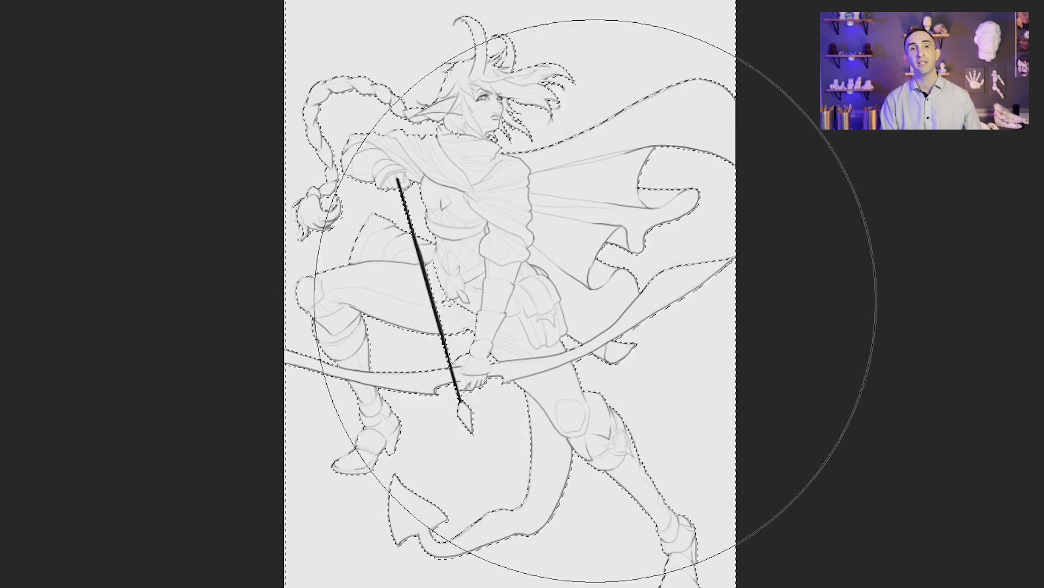
key("l")
left_click_drag(470, 328, 519, 348, "ctrl")
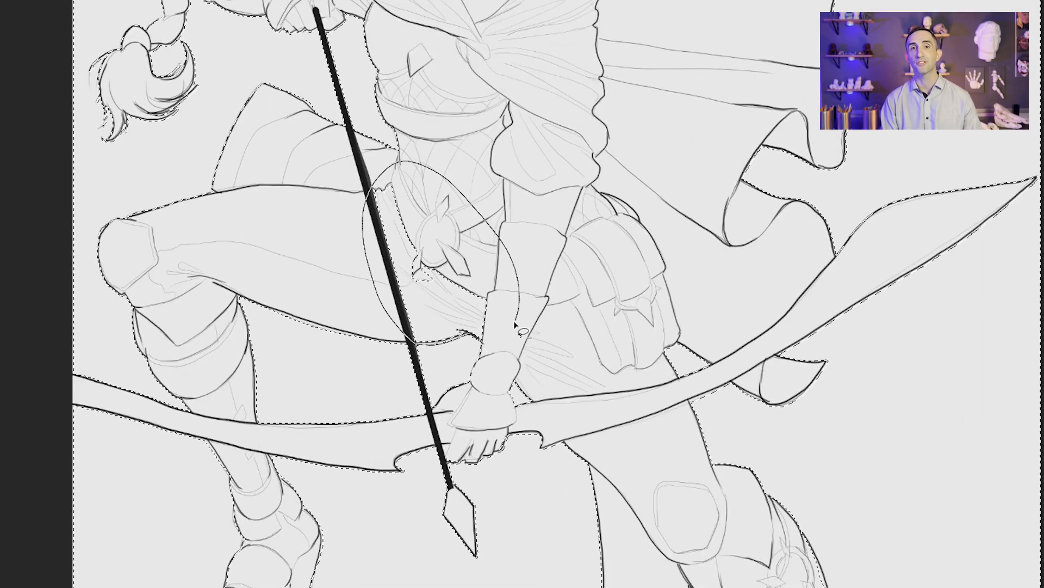
Step: Fill the archer's whole silhouette with flat mid grey inside the inverted selection and deselect
key("ctrl+0")
key("b")
left_click(475, 340)
left_click_drag(475, 344, 689, 460)
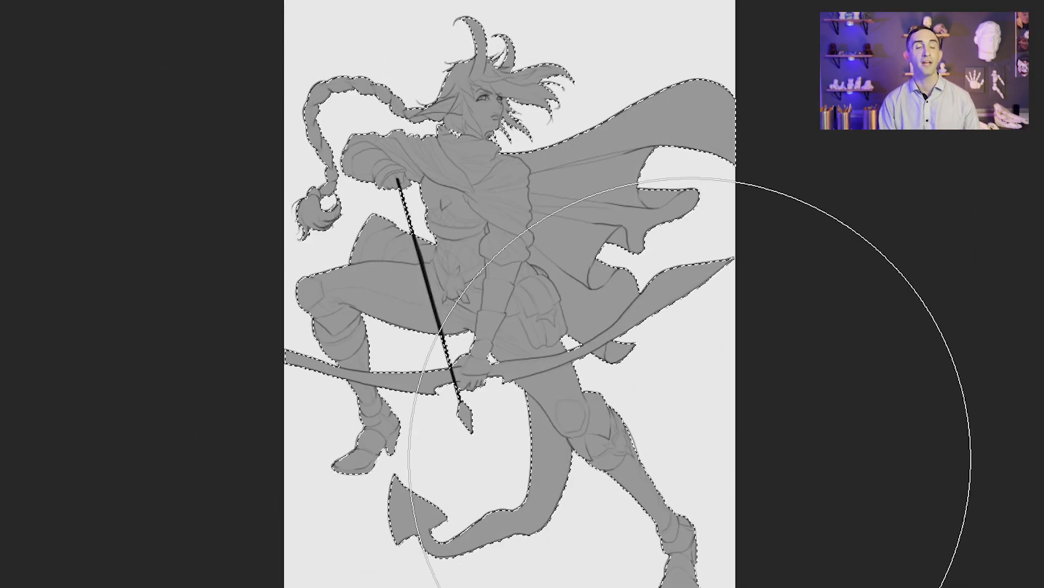
key("ctrl+d")
Step: Adjust the silhouette's grey with a clipped Levels adjustment, shifting its black output level and midtones
left_click_drag(506, 226, 525, 227, "ctrl")
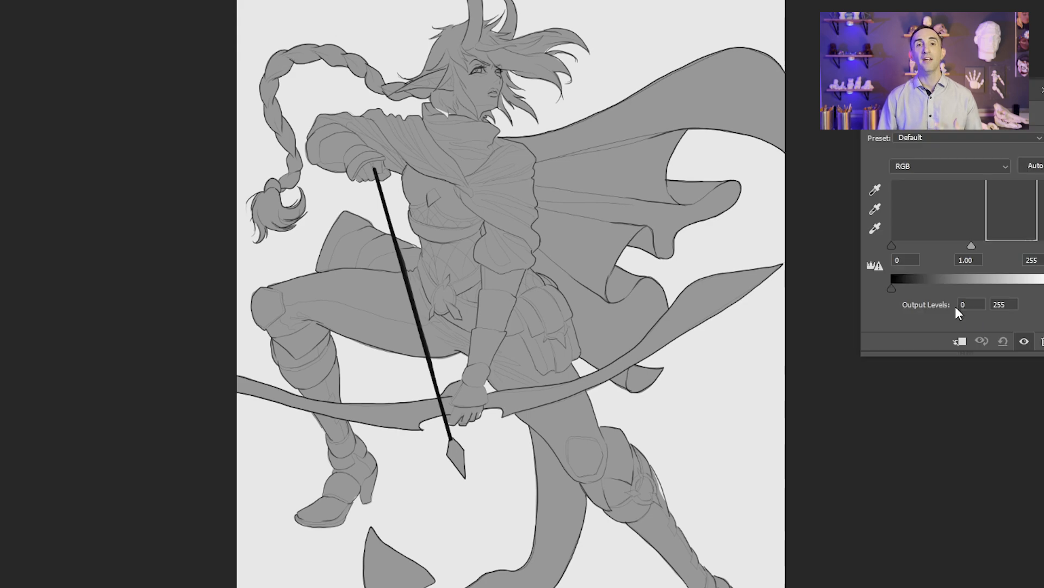
left_click_drag(891, 289, 954, 291)
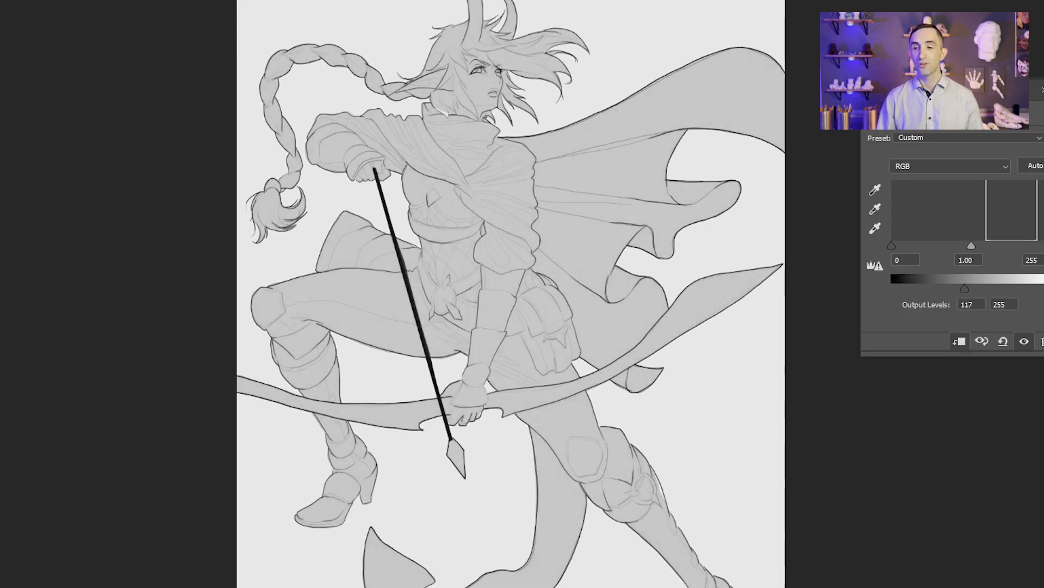
left_click_drag(972, 246, 957, 246)
left_click_drag(964, 288, 925, 289)
left_click_drag(964, 246, 987, 249)
left_click(1042, 89)
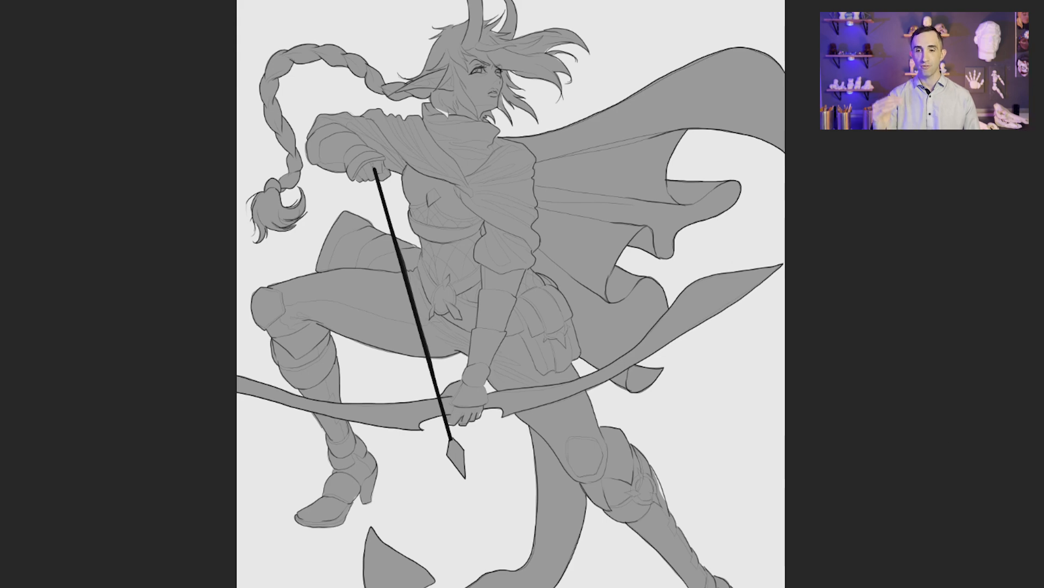
Step: Lasso the rocky ground along its ridge line beneath the archer, fill it with flat dark grey and deselect
left_click_drag(597, 404, 594, 428)
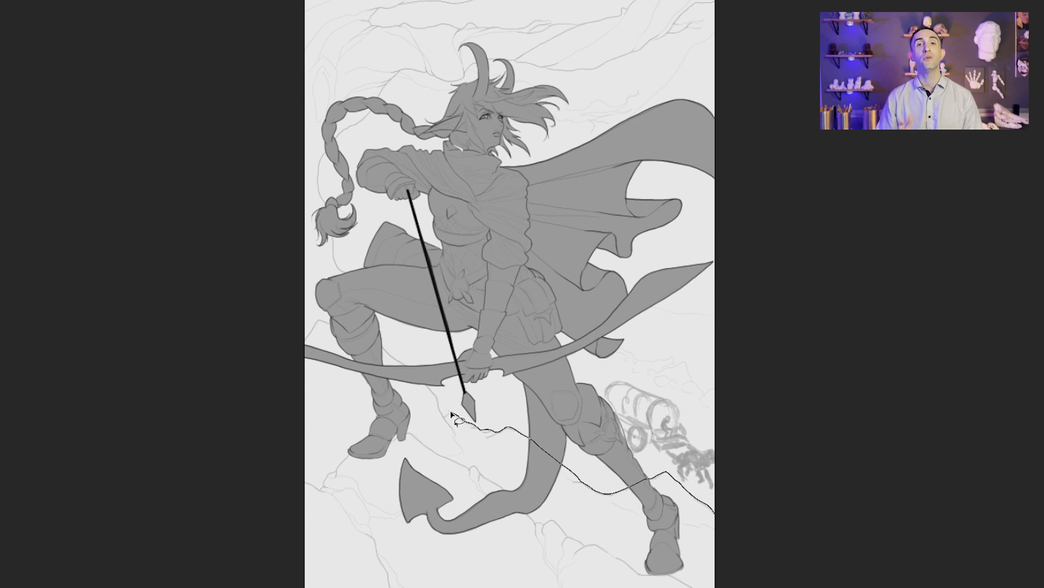
mouse_move(316, 323)
left_mouse_down()
mouse_move(305, 586)
mouse_move(707, 586)
left_mouse_up()
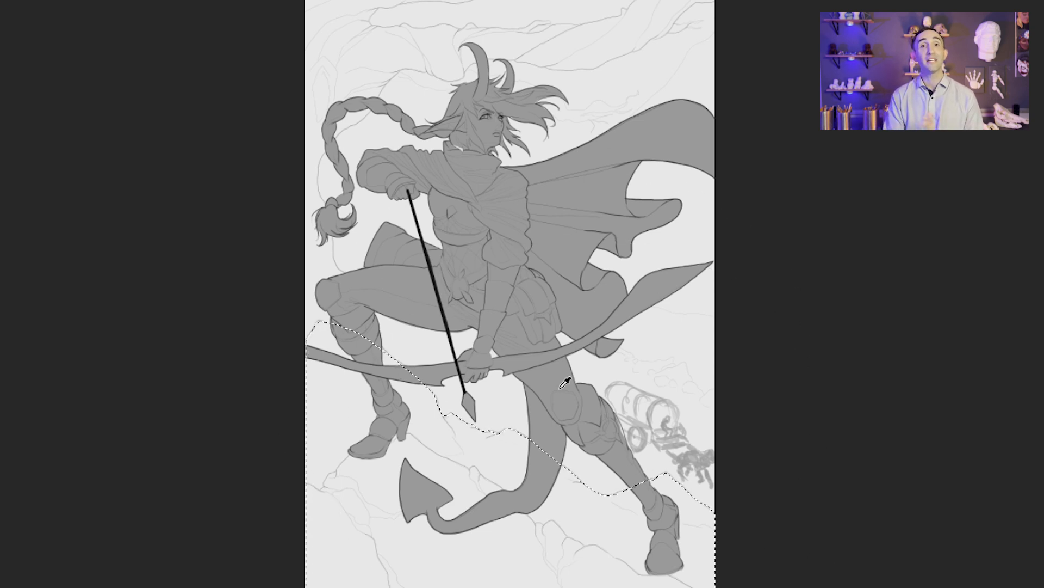
key("b")
mouse_move(663, 541)
left_mouse_down()
mouse_move(405, 489)
mouse_move(351, 431)
left_mouse_up()
left_click_drag(671, 585, 356, 442)
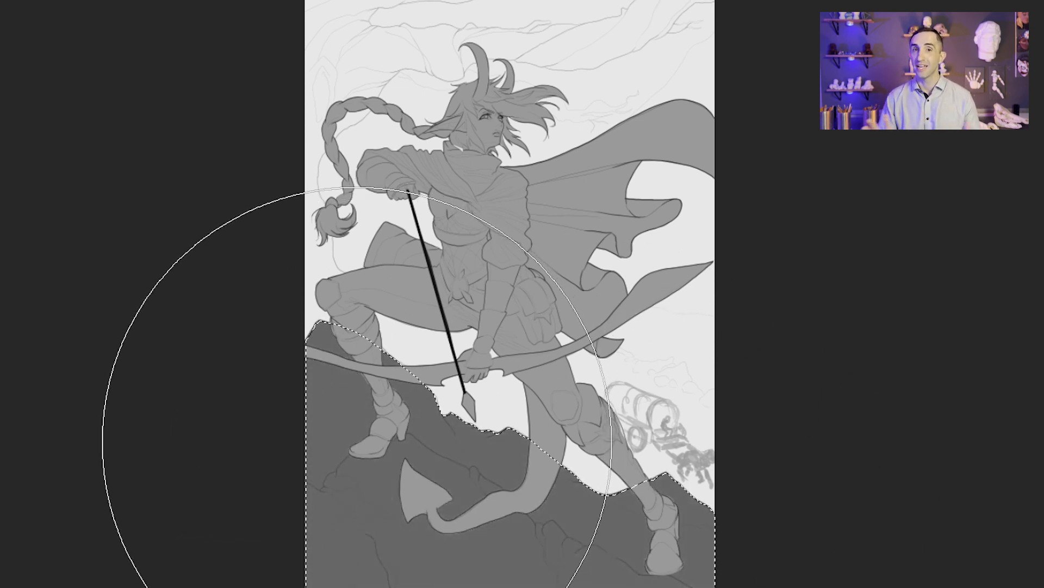
key("ctrl+d")
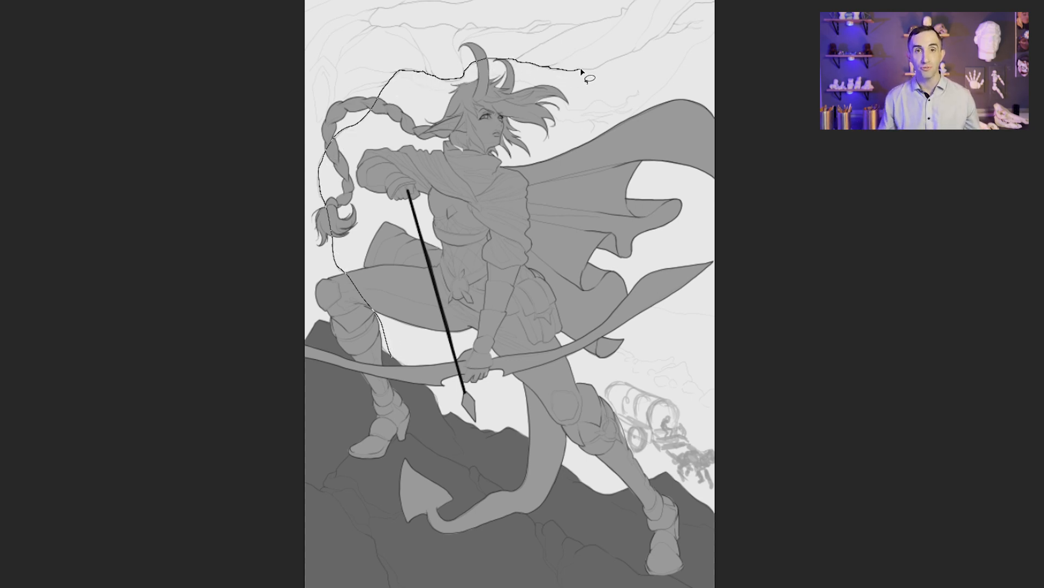
Step: Lasso the tree trunk and overhanging branches, fill them with a flat grey slightly lighter than the rocks and deselect
mouse_move(634, 52)
left_mouse_down()
mouse_move(697, 24)
mouse_move(451, 27)
left_mouse_up()
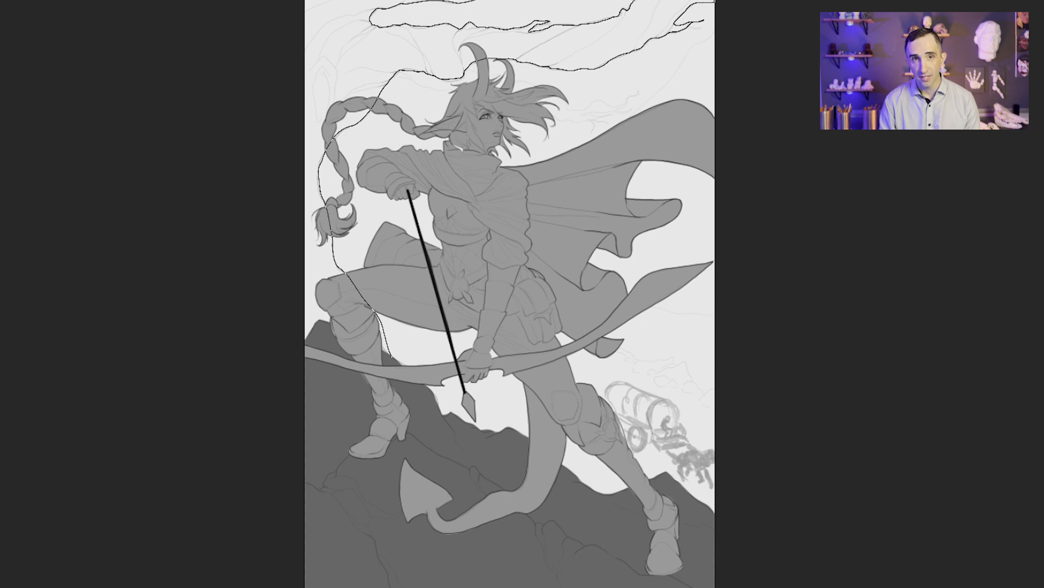
left_click_drag(294, 2, 458, 526)
key("b")
mouse_move(342, 190)
left_mouse_down()
mouse_move(500, 90)
mouse_move(712, 86)
mouse_move(309, 148)
mouse_move(333, 340)
left_mouse_up()
key("ctrl+d")
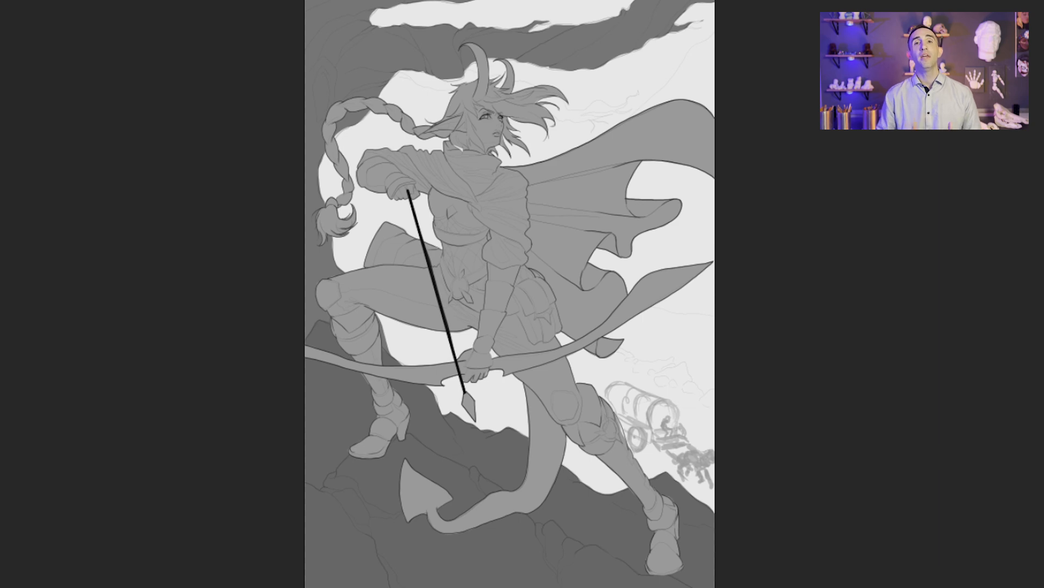
left_click_drag(651, 463, 700, 483)
key("l")
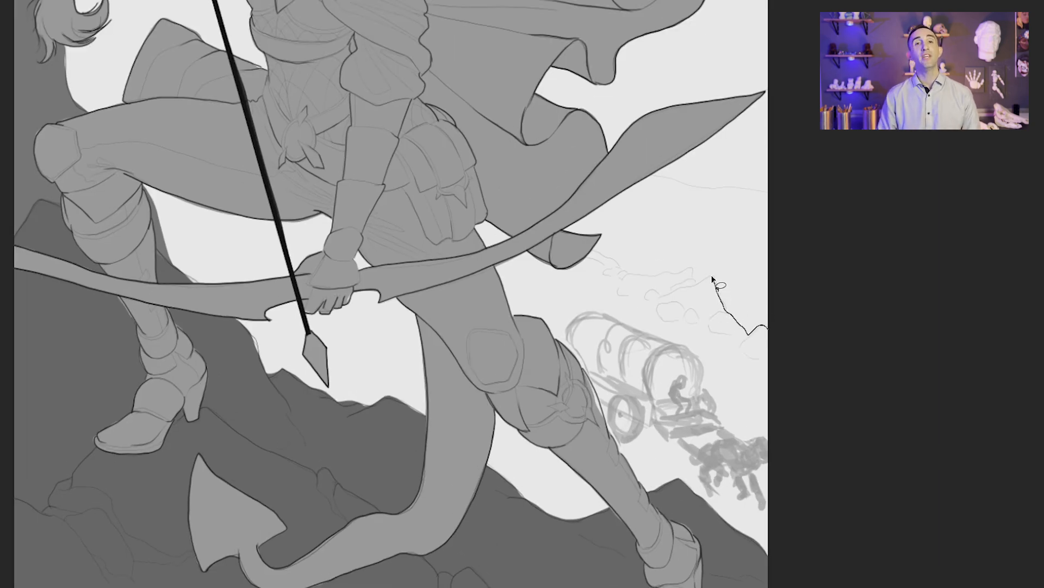
mouse_move(537, 218)
left_mouse_down()
mouse_move(886, 464)
mouse_move(873, 359)
left_mouse_up()
Step: Lasso the thin, twisted background branch running behind the horns and hair and fill it with light grey
mouse_move(353, 52)
left_mouse_down()
mouse_move(586, 516)
mouse_move(528, 510)
left_mouse_up()
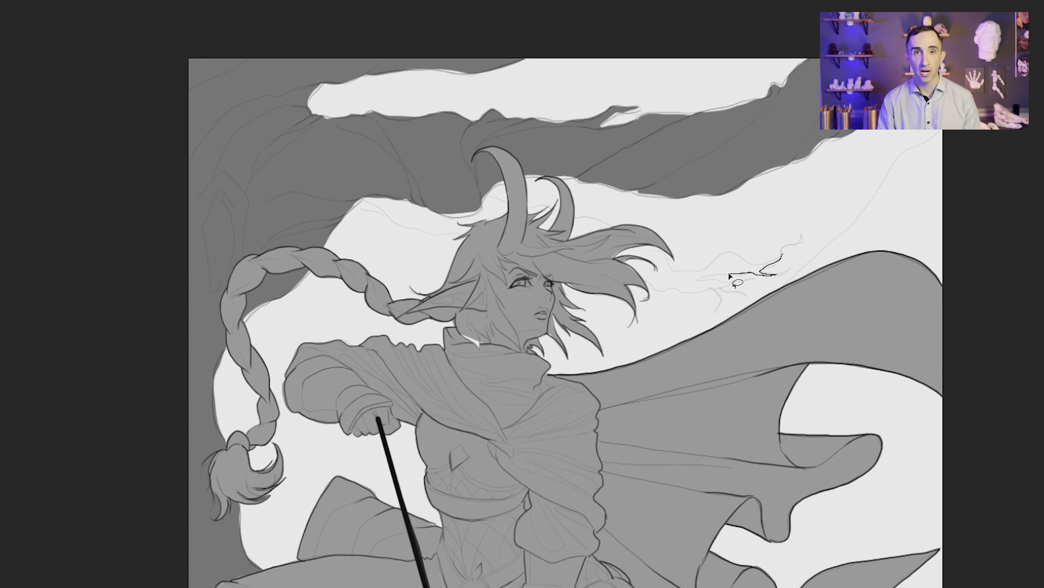
left_click_drag(676, 293, 502, 244)
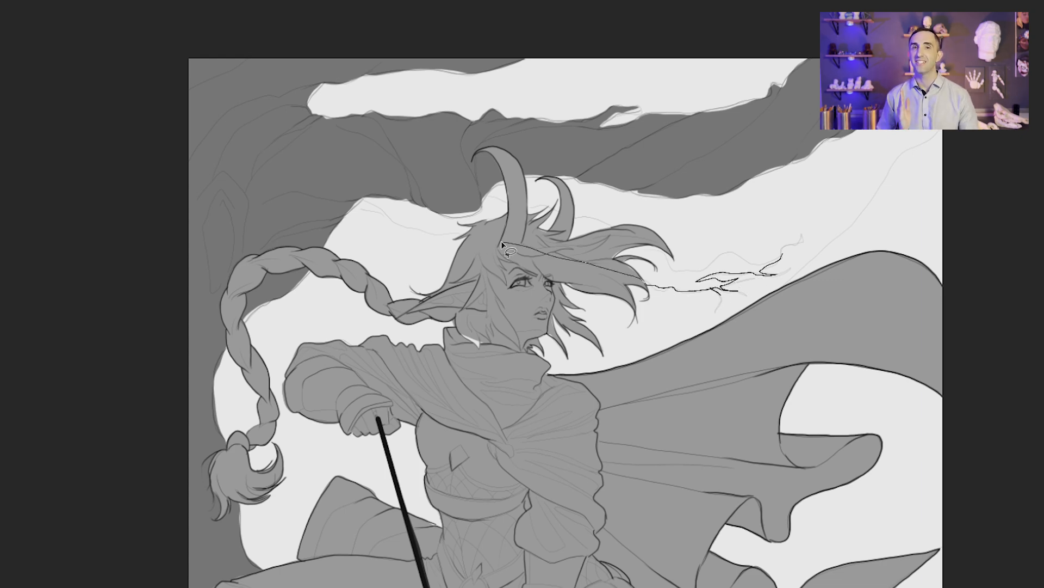
left_click_drag(390, 222, 439, 154)
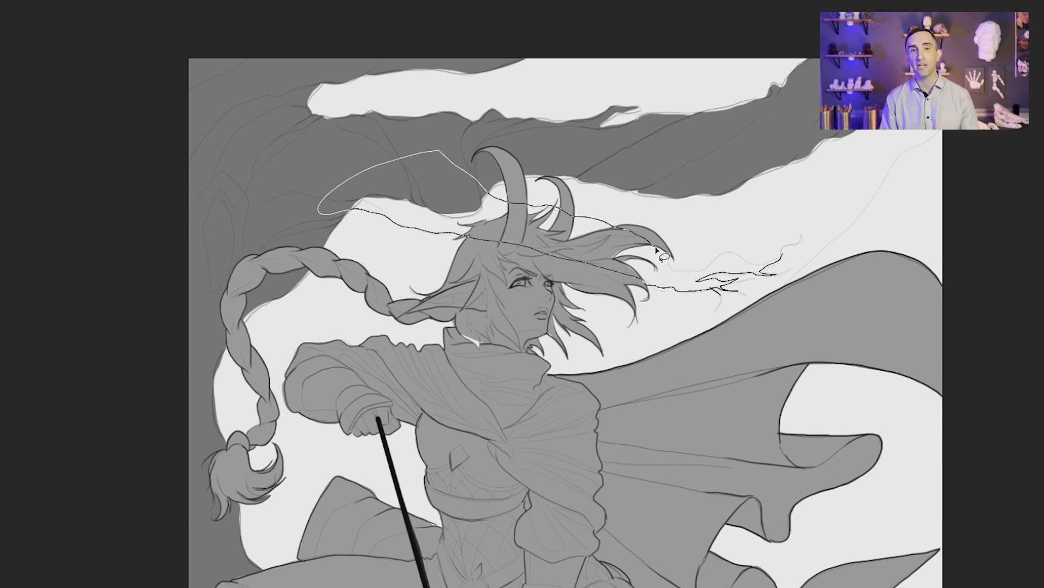
left_click_drag(802, 239, 805, 235)
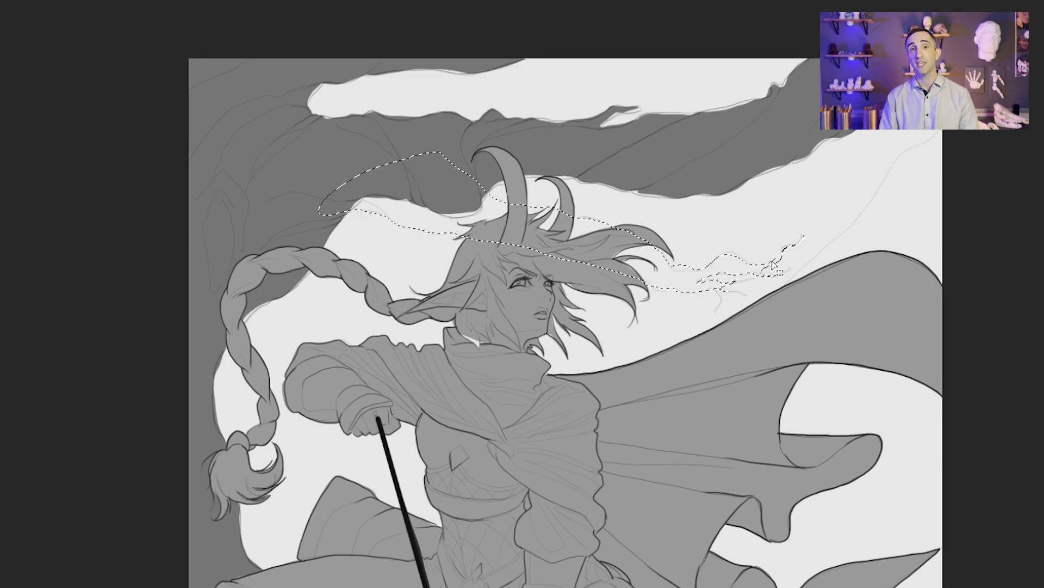
key("b")
left_click_drag(719, 267, 383, 281)
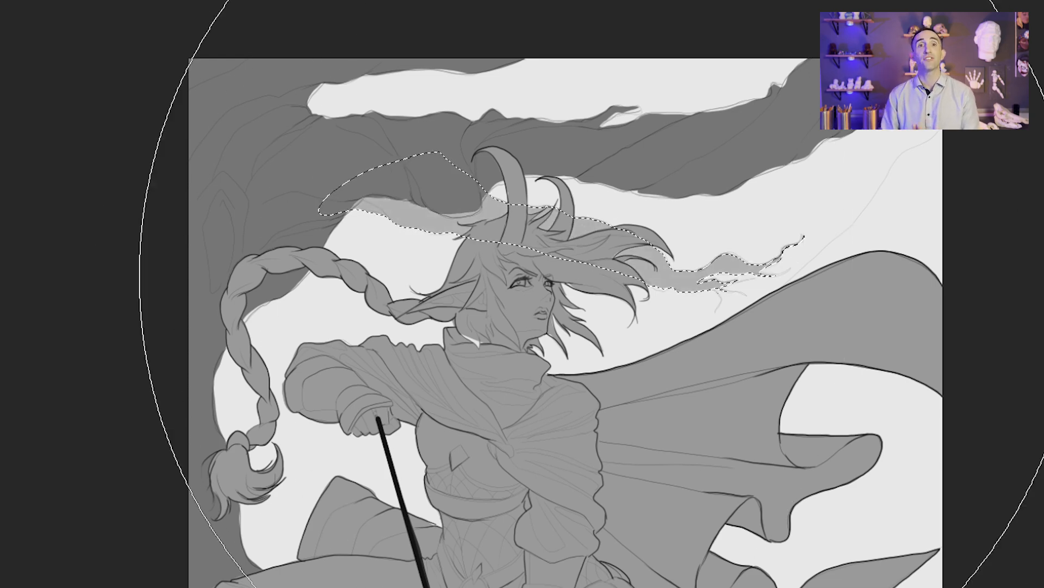
key("ctrl+0")
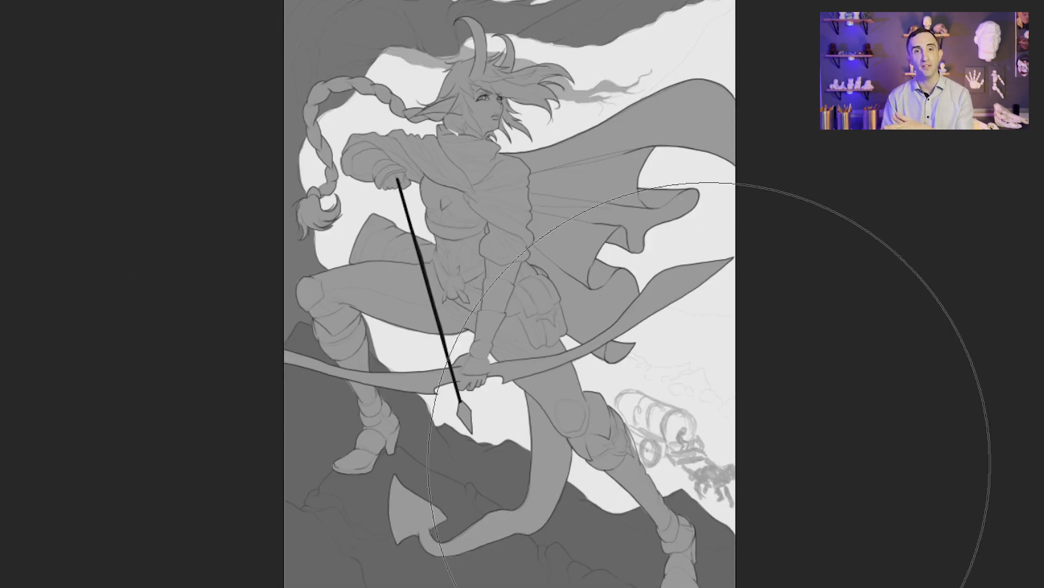
Step: Lasso the distant rocky hillside behind the wagon and legs, fill it with flat light grey and deselect
key("r")
left_click_drag(710, 480, 737, 469)
key("Escape")
key("l")
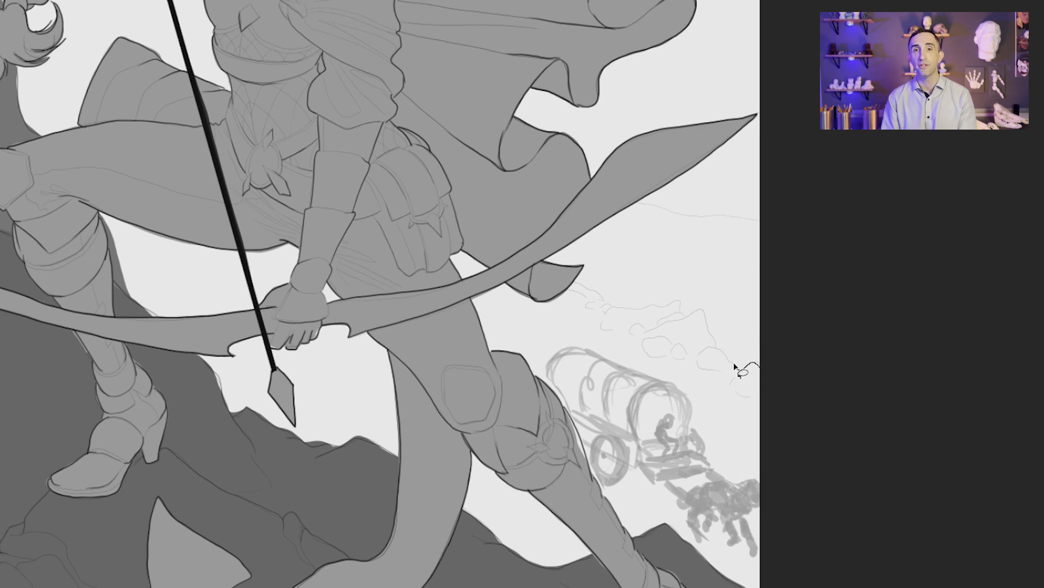
mouse_move(574, 285)
left_mouse_down()
mouse_move(50, 61)
mouse_move(145, 585)
left_mouse_up()
key("b")
left_click_drag(881, 430, 490, 380)
key("ctrl+d")
key("ctrl+0")
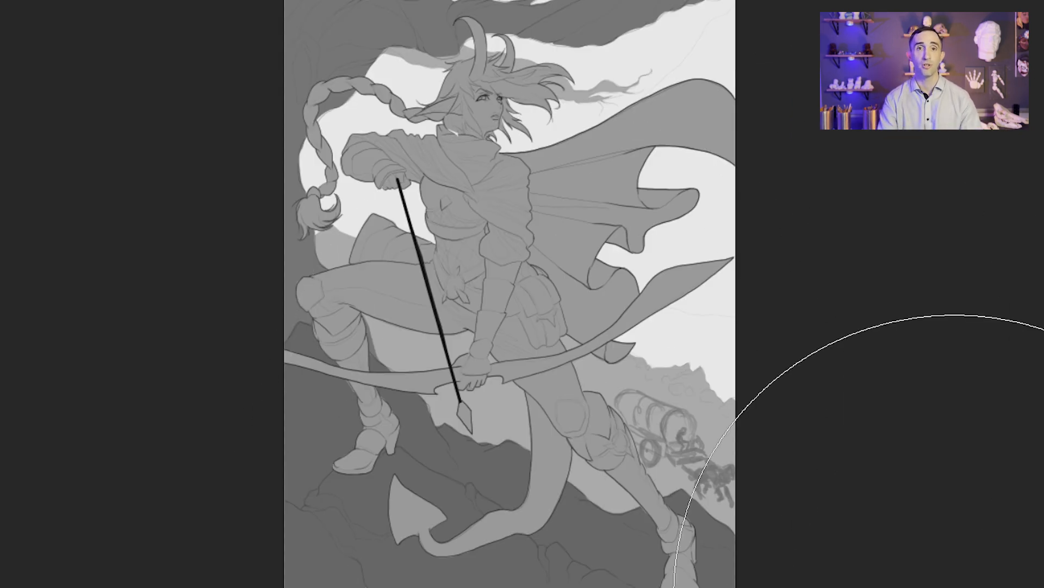
left_click_drag(690, 163, 722, 199, "ctrl")
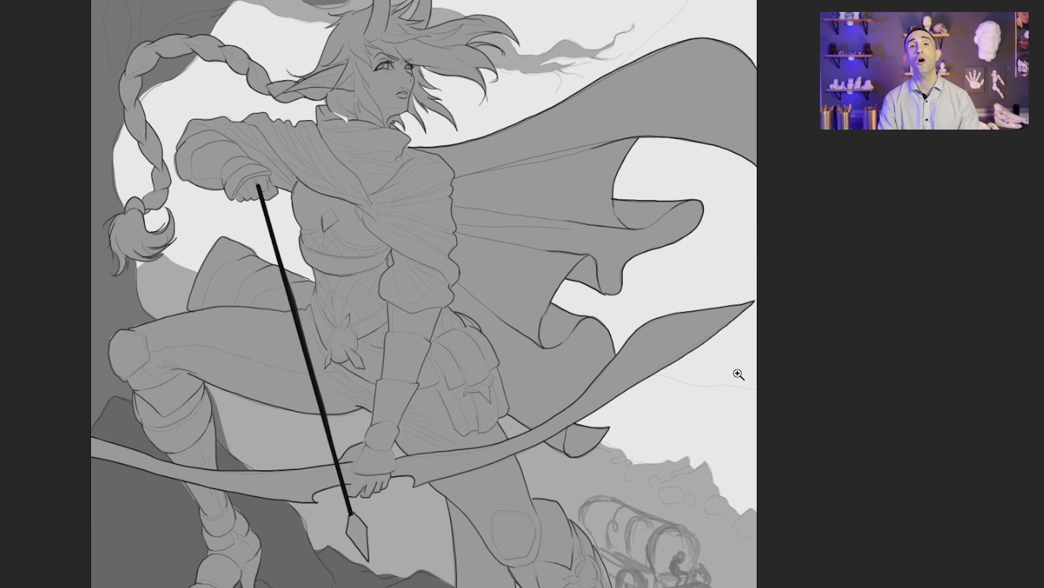
mouse_move(729, 385)
left_mouse_down()
mouse_move(419, 450)
mouse_move(454, 487)
left_mouse_up()
key("ctrl+d")
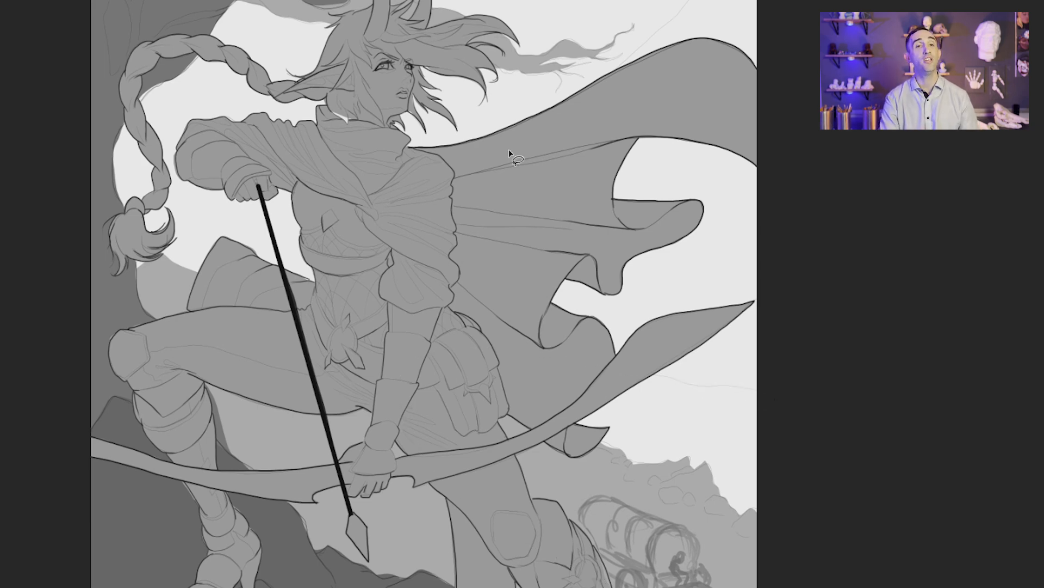
Step: Lasso a large cloud shape in the sky behind the archer and cape, fill it with slightly darker grey and deselect
mouse_move(230, 81)
left_mouse_down()
mouse_move(188, 421)
mouse_move(758, 419)
mouse_move(758, 82)
left_mouse_up()
left_click_drag(615, 79, 732, 36)
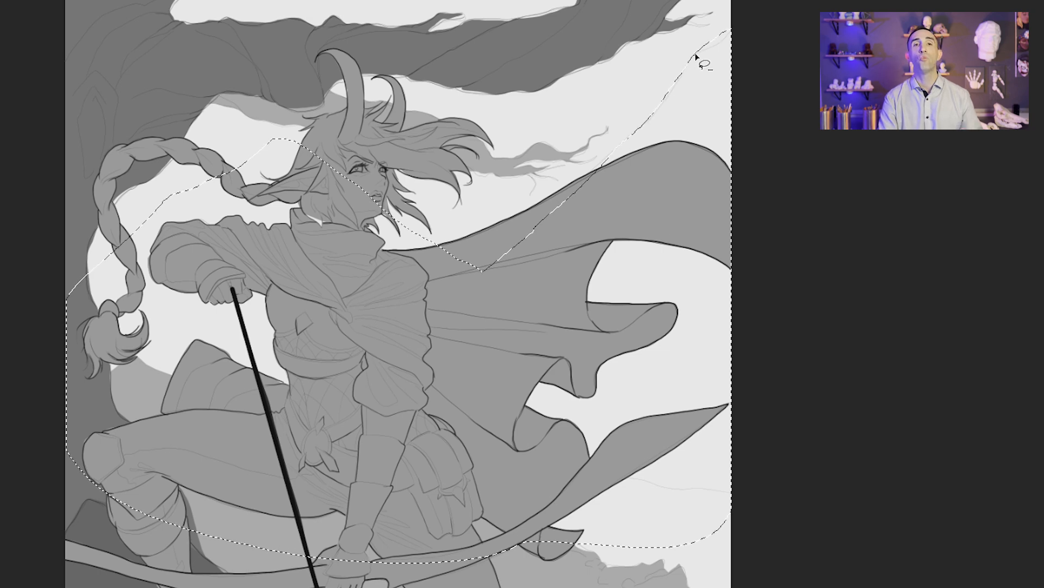
left_click_drag(314, 314, 686, 415)
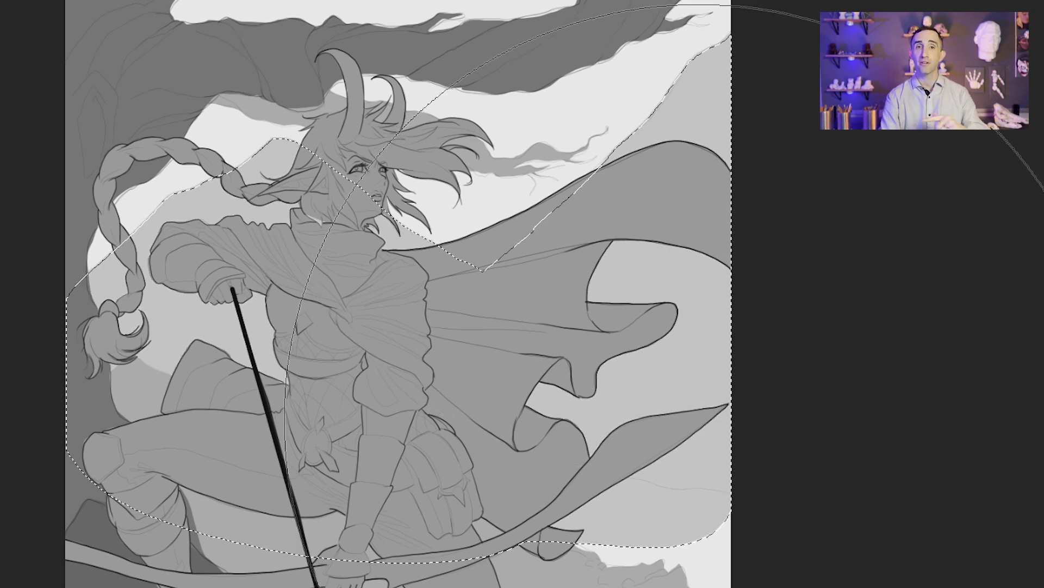
left_click_drag(835, 166, 206, 375)
key("ctrl+d")
Step: Lasso a distant hill between the rocky ridge and the sky, fill it with flat dark grey and deselect
scroll(713, 399, "down", 3)
key("l")
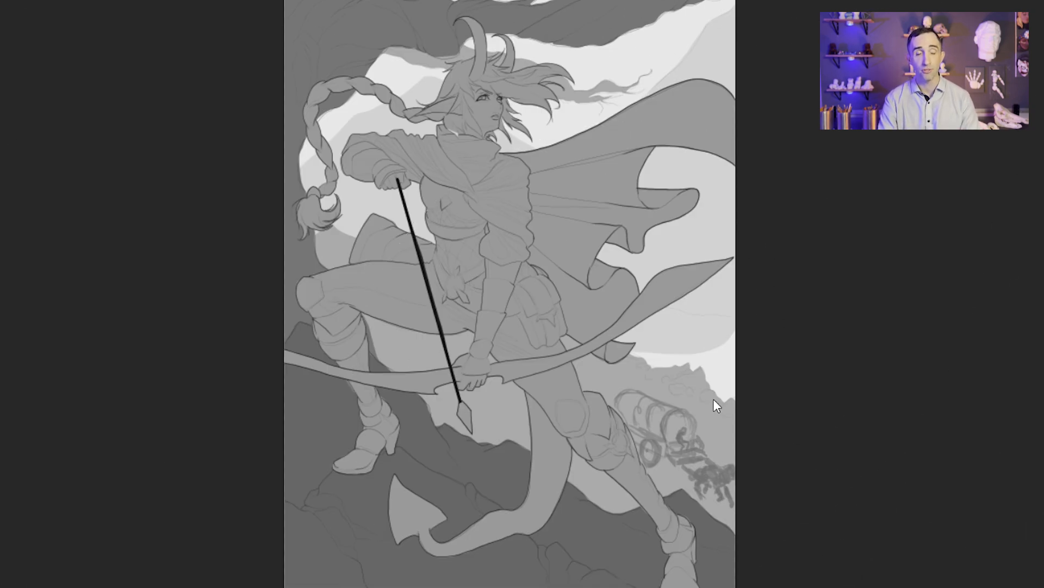
scroll(708, 349, "up", 3)
mouse_move(756, 313)
left_mouse_down()
mouse_move(733, 294)
mouse_move(571, 465)
mouse_move(578, 503)
left_mouse_up()
key("b")
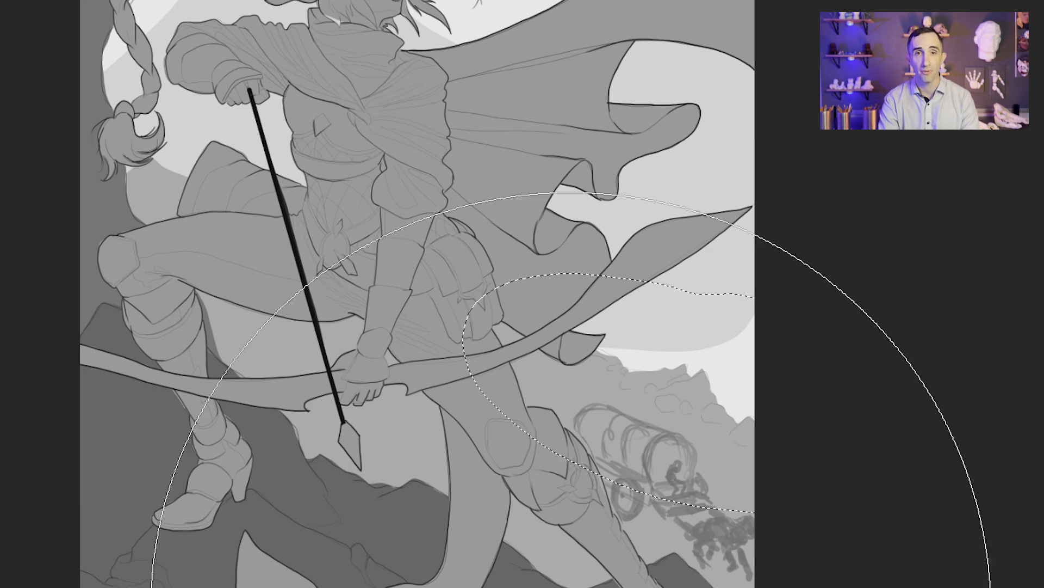
left_click_drag(572, 585, 350, 415)
key("ctrl+d")
key("ctrl+0")
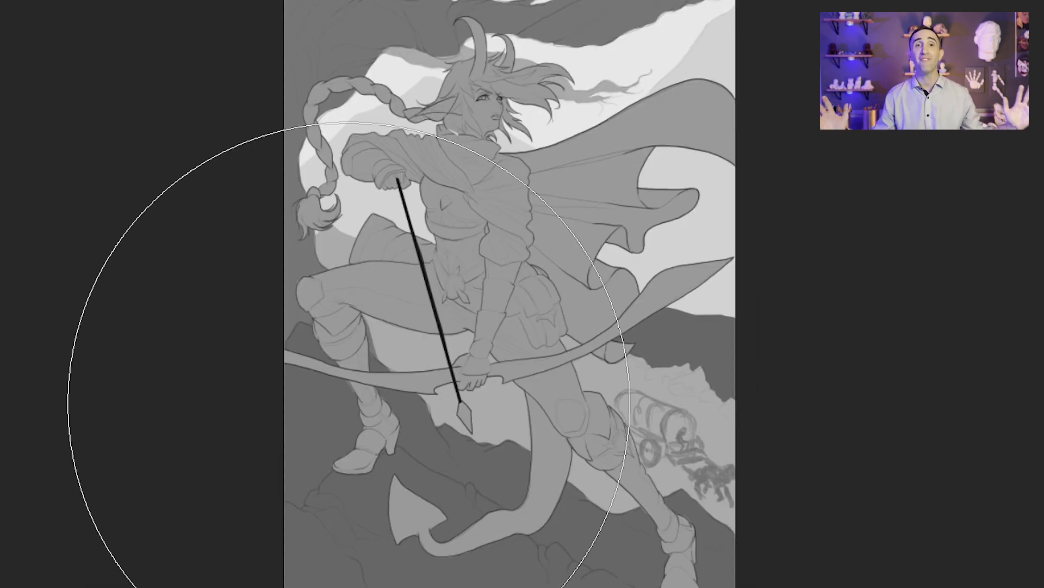
Step: Restore the sky cloud selection and exclude the dark distant hill from it
key("ctrl+shift+d")
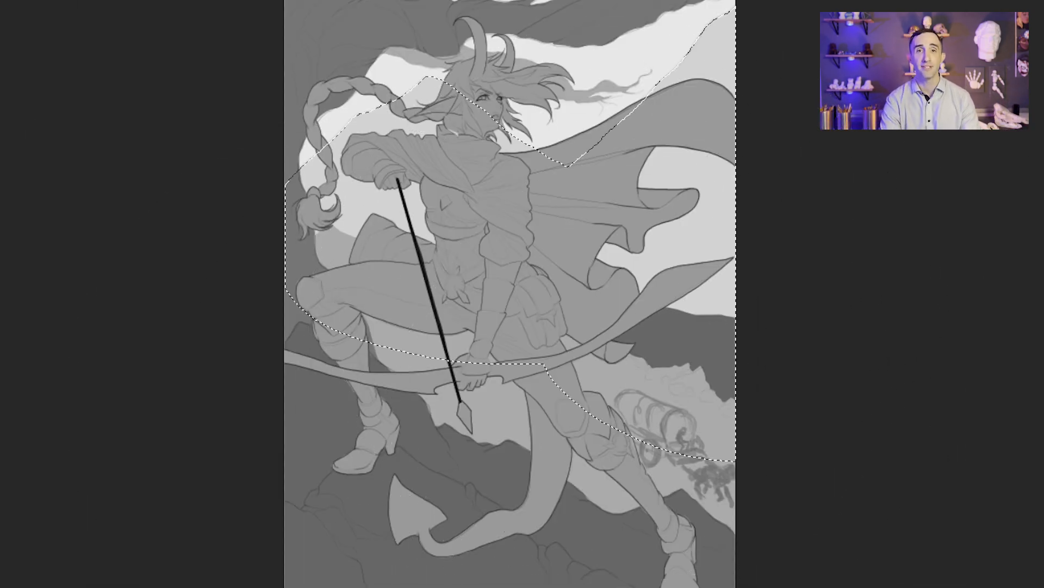
key("w")
left_click(725, 345, "alt")
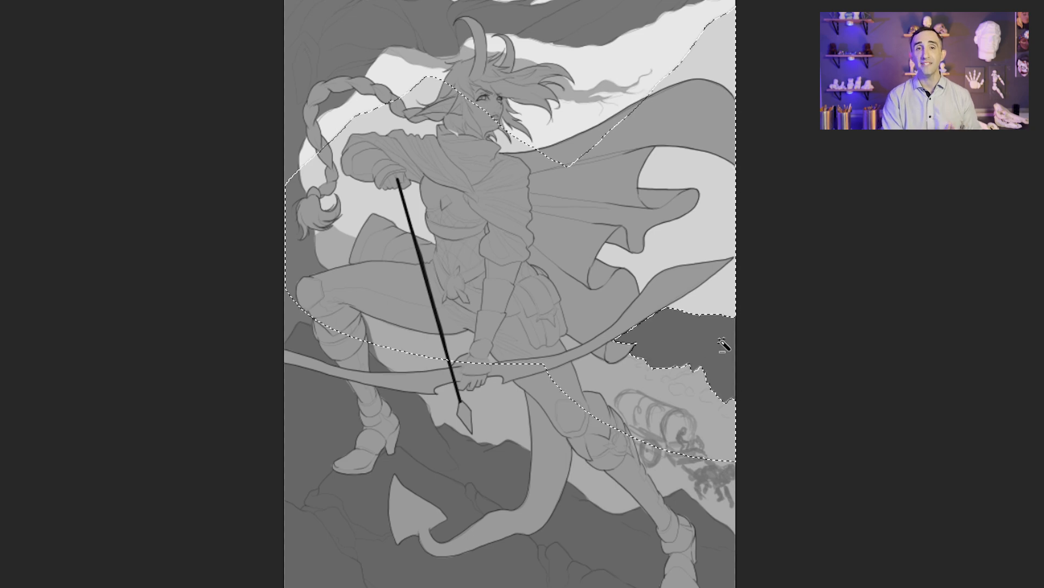
Step: Choose the enlarged Soft Round brush, paint a soft light gradient into the lower sky behind the cape and deselect
key("b")
right_click(725, 345)
double_click(960, 410)
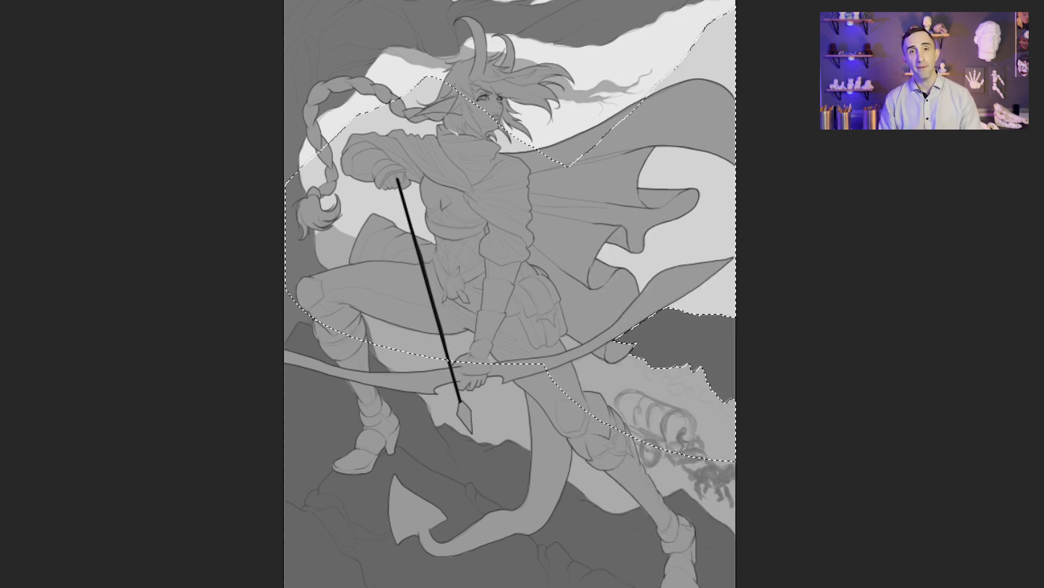
left_click(684, 376, "alt")
right_click(680, 362)
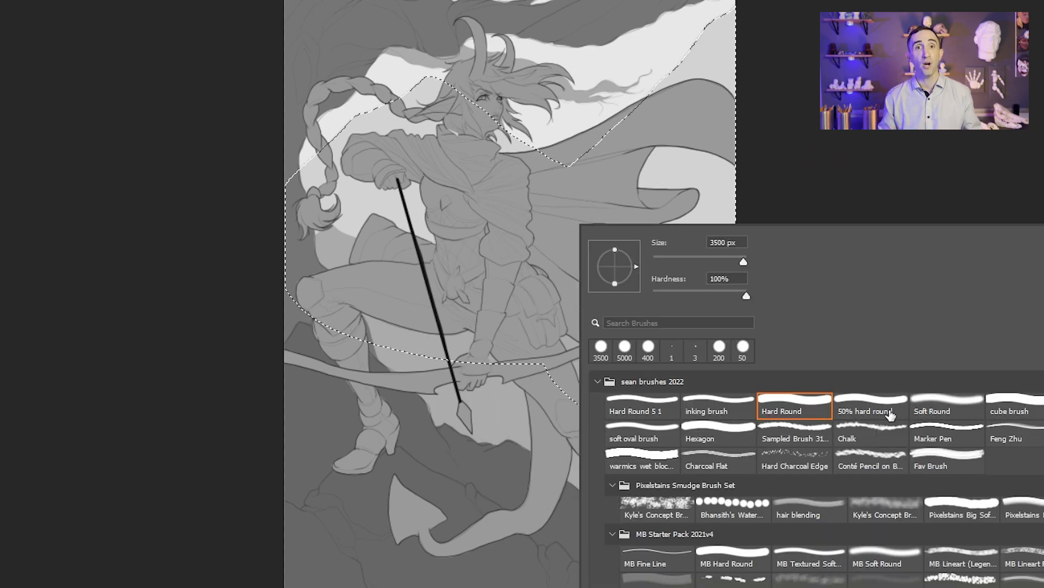
double_click(930, 406)
key("bracketright")
key("bracketright")
key("bracketright")
key("bracketright")
left_click_drag(716, 344, 644, 333)
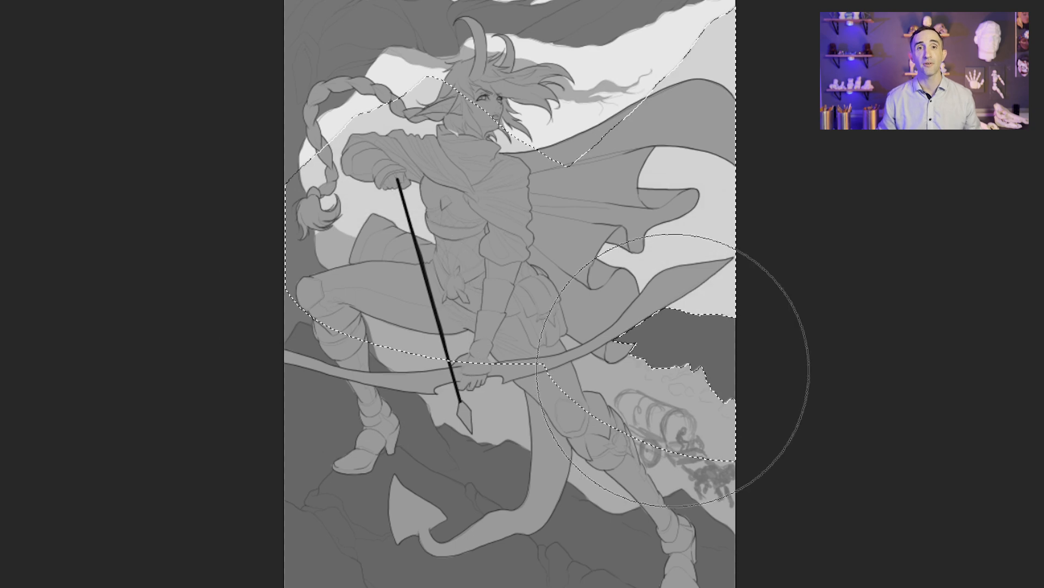
key("ctrl+d")
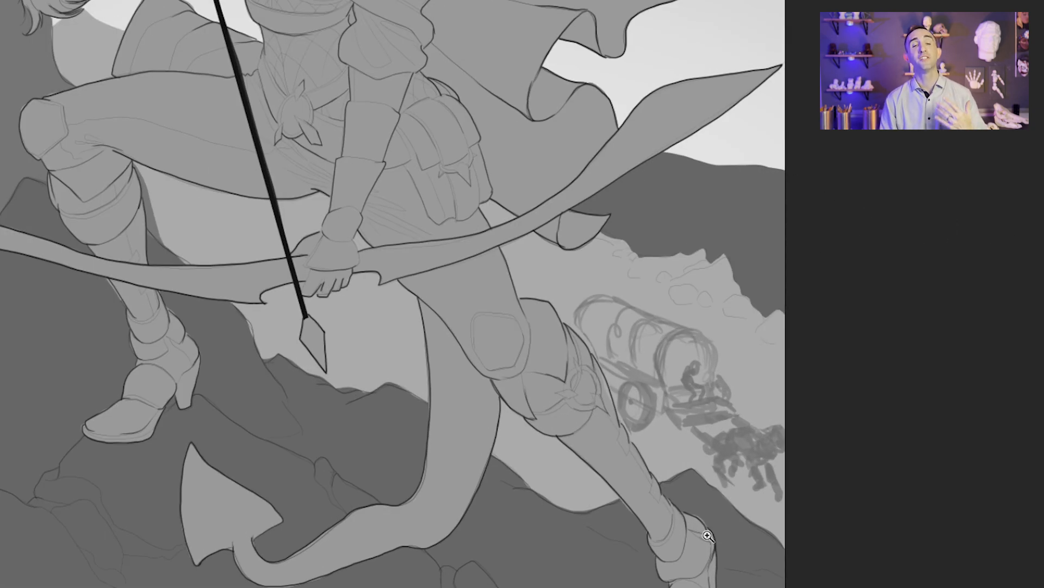
Step: Reselect the rocky hillside behind the wagon, paint a soft darker gradient along its ridge and deselect
key("ctrl+shift+d")
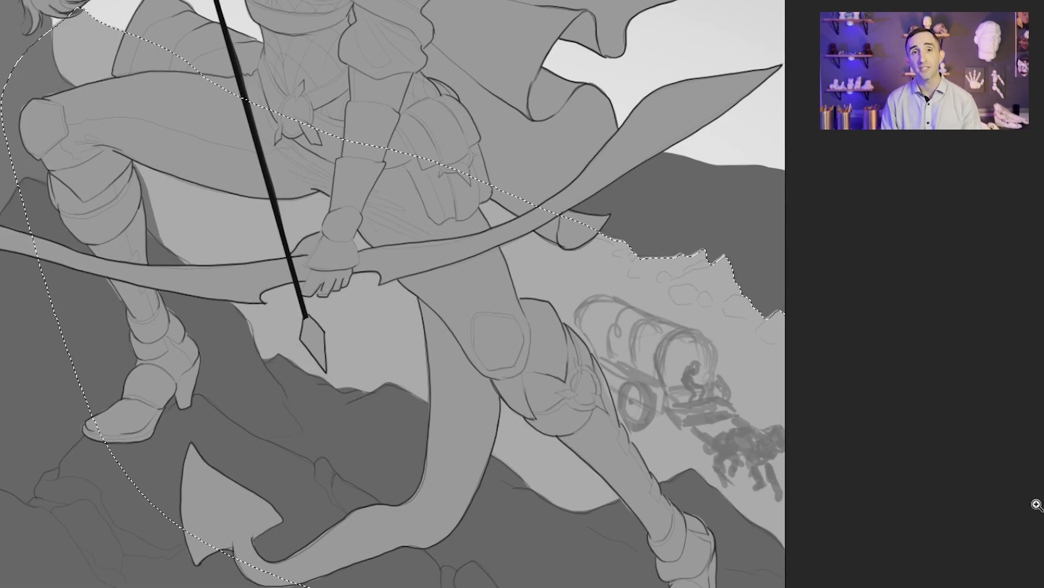
mouse_move(783, 239)
left_mouse_down()
mouse_move(434, 105)
mouse_move(59, 11)
left_mouse_up()
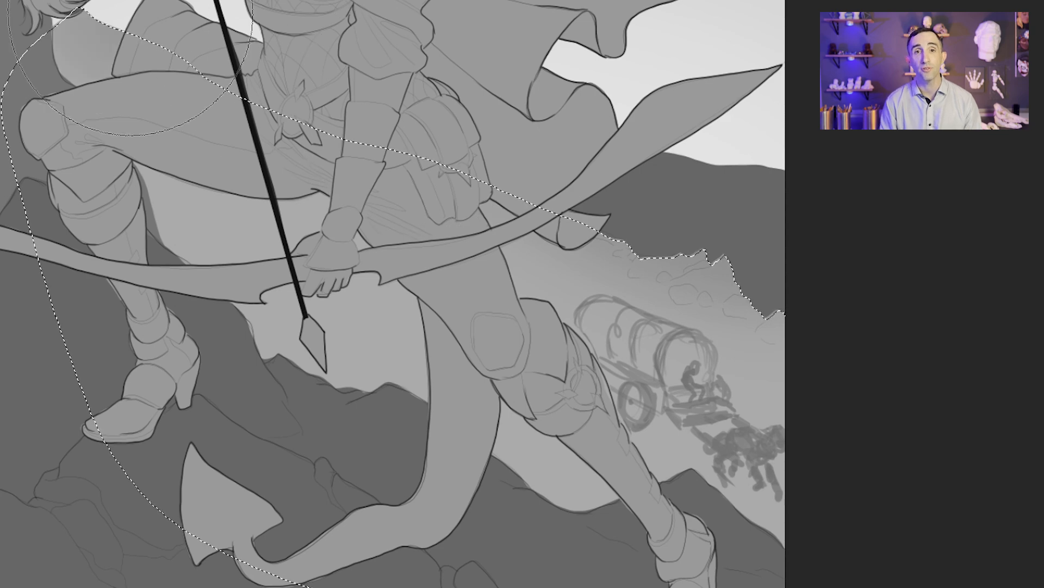
key("ctrl+d")
Step: Lasso the covered wagon silhouette, fill it with a darker grey than the hillside and deselect
key("l")
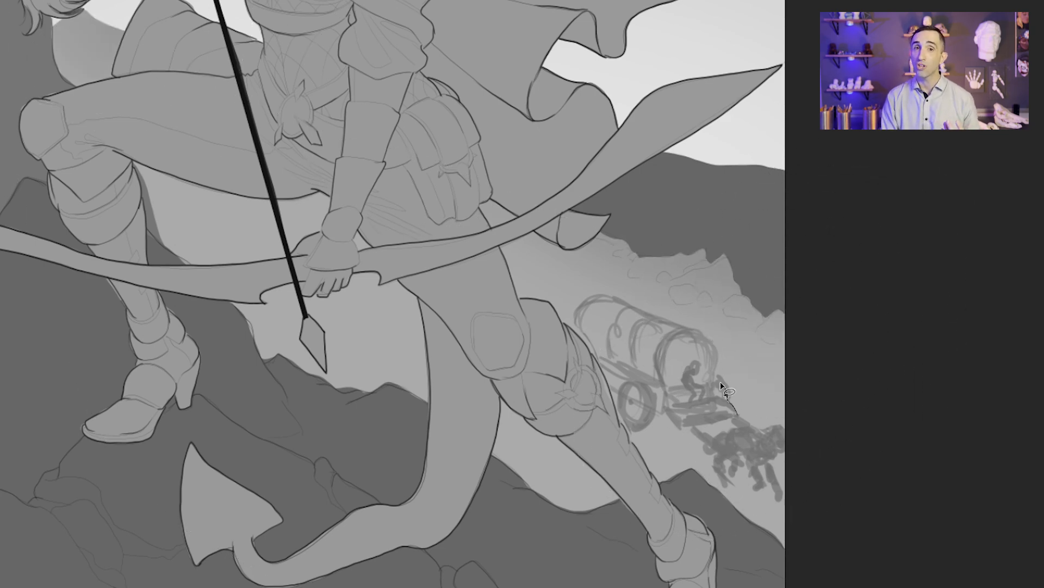
mouse_move(631, 431)
left_mouse_down()
mouse_move(737, 416)
mouse_move(680, 428)
left_mouse_up()
key("b")
key("bracketright")
key("alt+BackSpace")
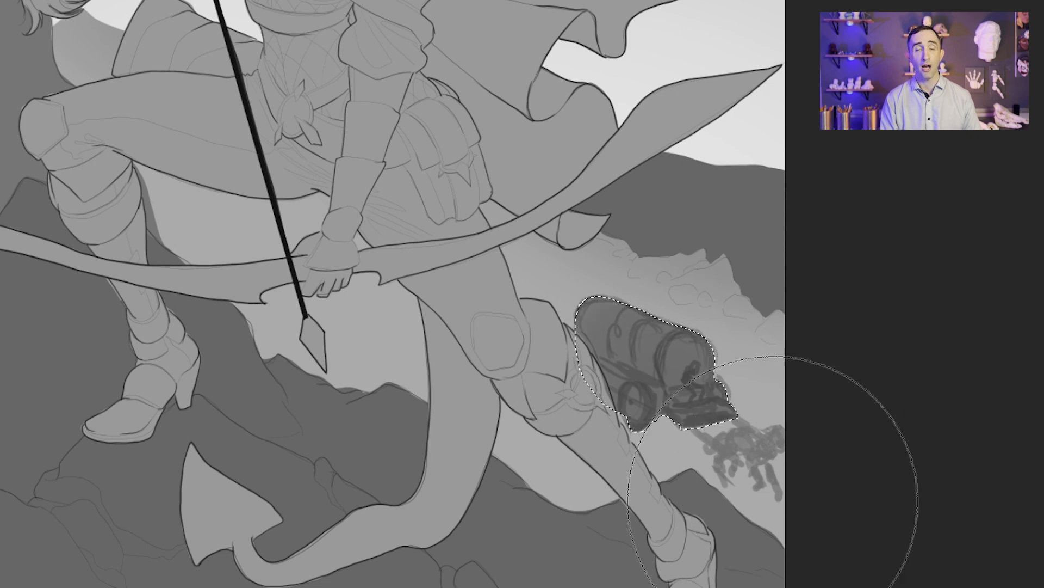
key("ctrl+z")
left_click(699, 376, "alt")
key("alt+BackSpace")
key("ctrl+d")
Step: Lasso the draught horses and the harness poles linking them to the wagon, fill them with the wagon's grey and deselect
key("l")
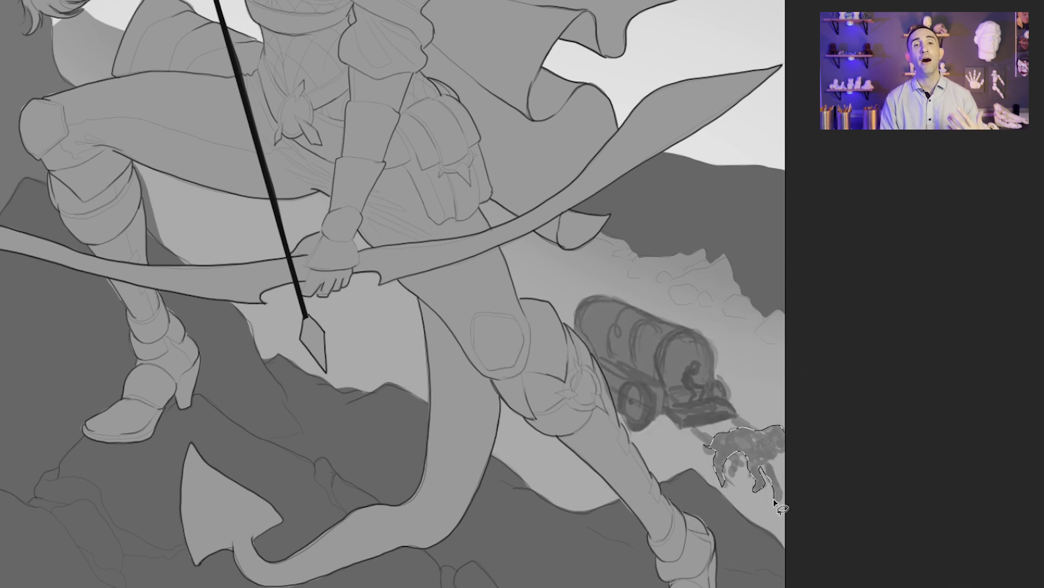
key("b")
key("alt+BackSpace")
key("ctrl+d")
key("l")
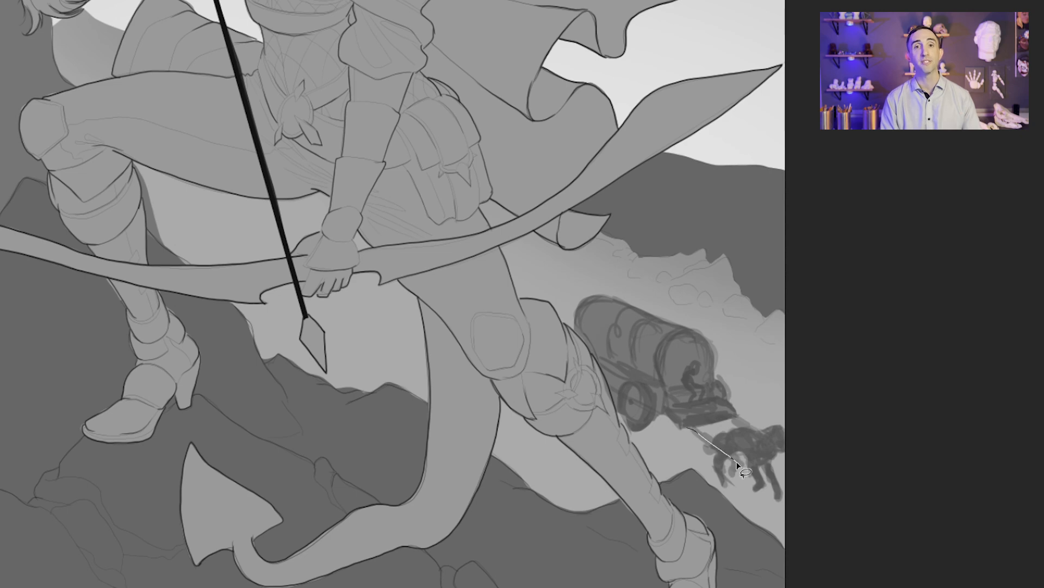
key("b")
key("alt+BackSpace")
key("ctrl+d")
key("l")
left_click_drag(774, 444, 727, 419)
key("b")
key("alt+BackSpace")
key("ctrl+d")
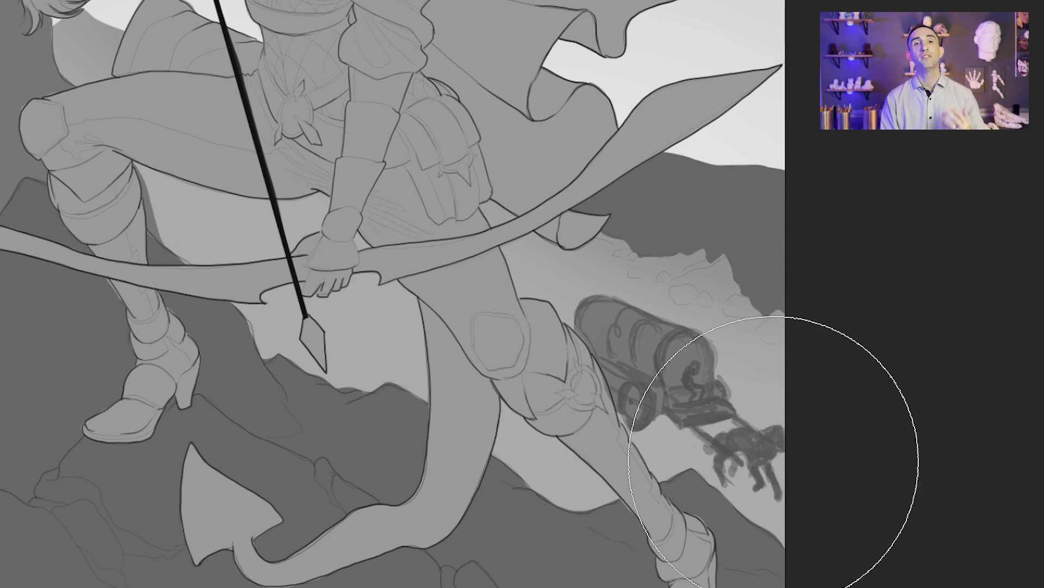
Step: Lasso the large boulder cluster below the ridge above the wagon, shade it with soft grey and deselect
key("ctrl+0")
left_click_drag(702, 355, 721, 352)
left_click(721, 353)
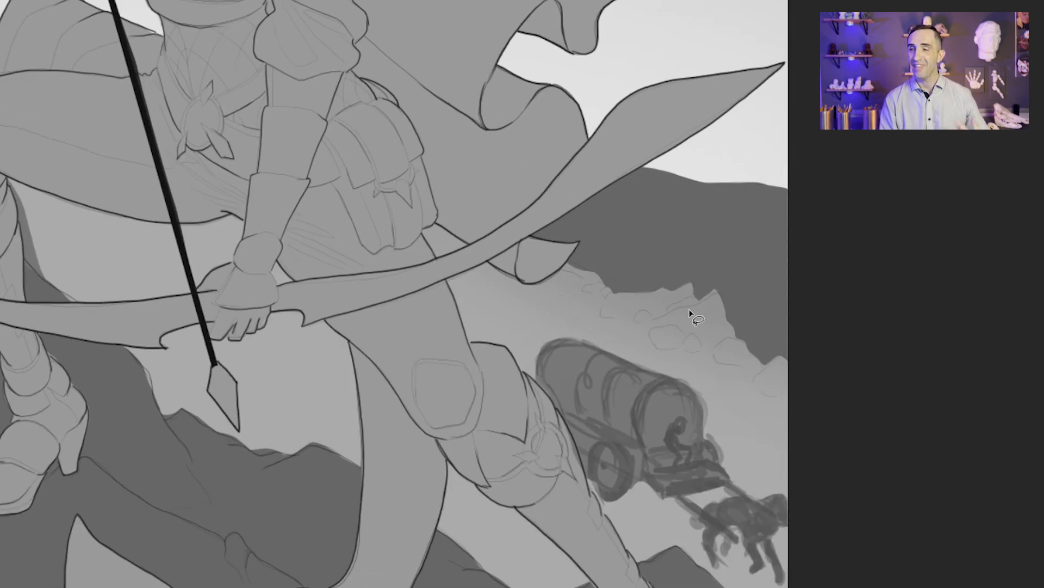
key("b")
key("alt+BackSpace")
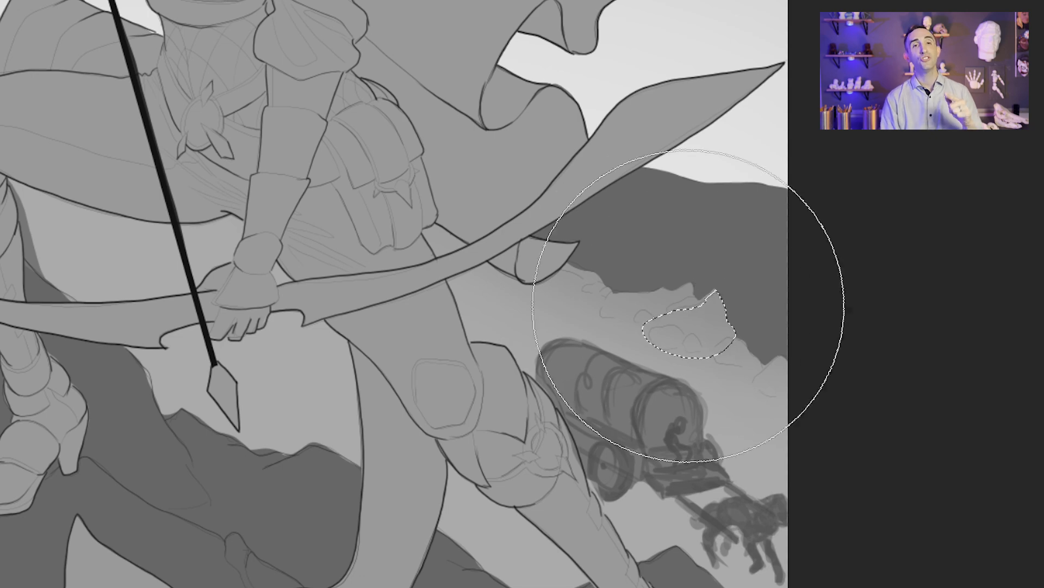
key("ctrl+d")
Step: Lasso the neighbouring smaller boulders down the ridge, shade them softly with a smaller brush and deselect
key("l")
key("b")
key("ctrl+d")
key("l")
mouse_move(682, 348)
left_mouse_down()
mouse_move(757, 372)
mouse_move(733, 386)
mouse_move(744, 387)
left_mouse_up()
key("b")
key("bracketleft")
key("bracketleft")
key("ctrl+d")
Step: Lasso and softly shade the outermost boulder at the canvas edge and the remaining small rocks along the ridge
key("l")
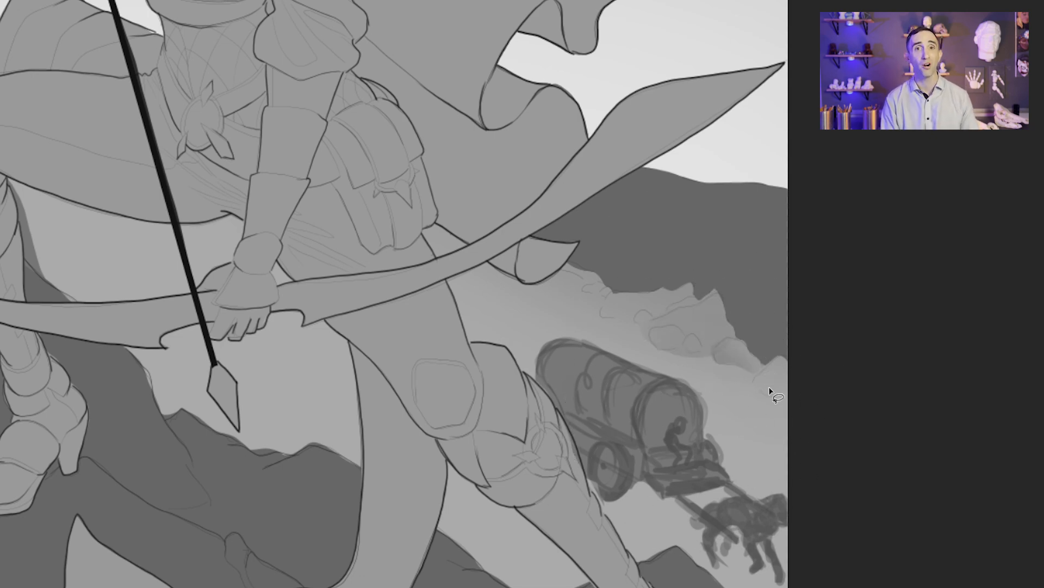
key("b")
left_click_drag(776, 436, 748, 418)
key("ctrl+d")
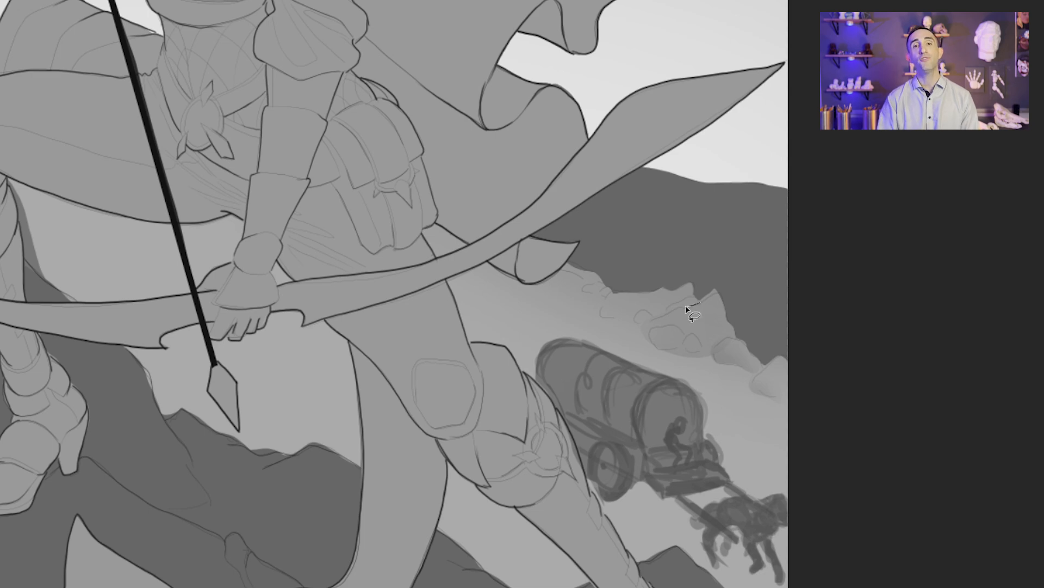
key("ctrl+d")
key("l")
left_click_drag(638, 323, 717, 282)
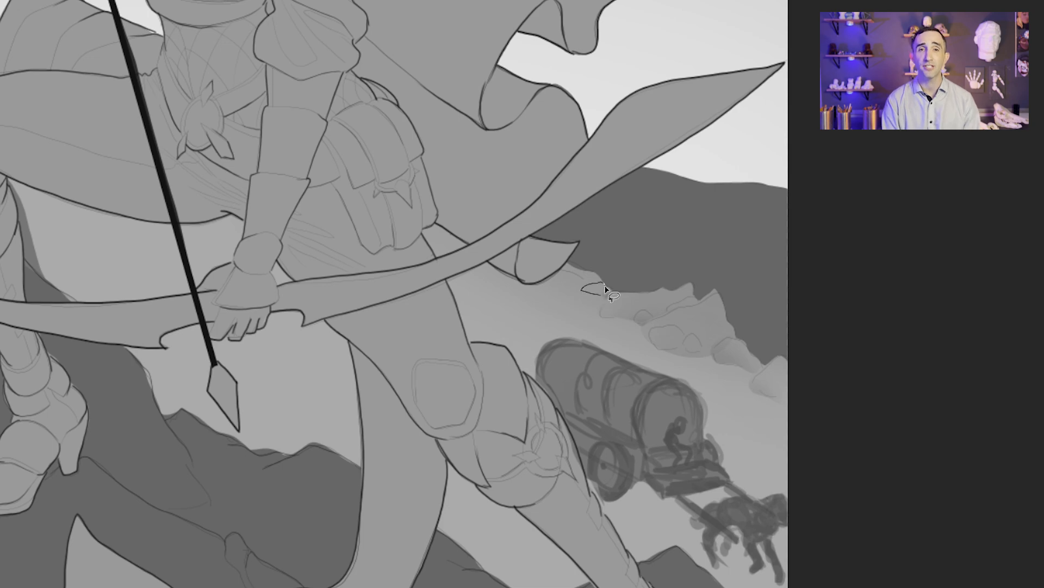
Step: Select the tree, paint soft dark shading over its outer trunk and overhanging branches and deselect
key("ctrl+0")
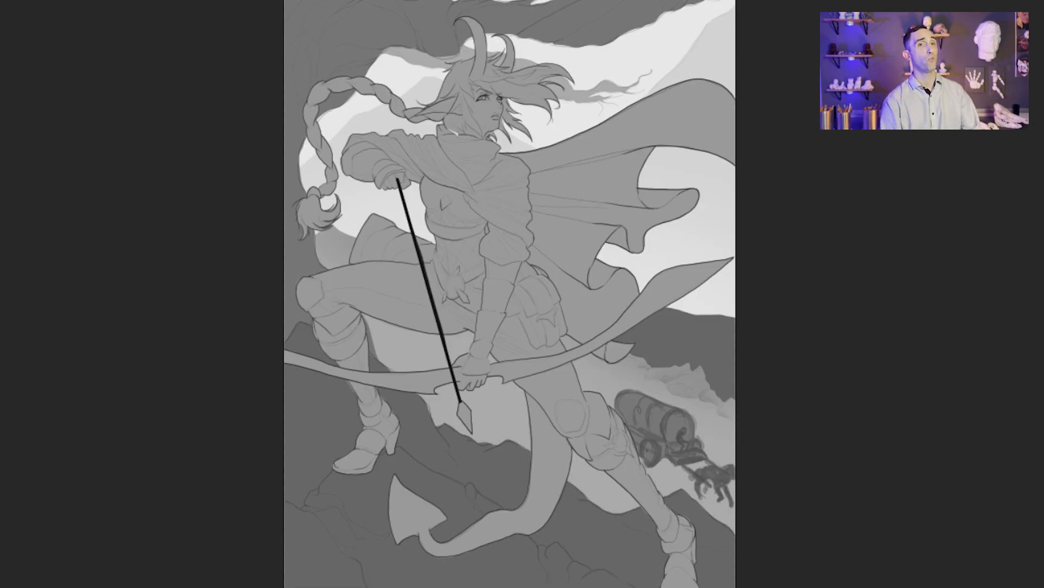
right_click(739, 312)
key("Return")
left_click_drag(269, 1, 225, 234)
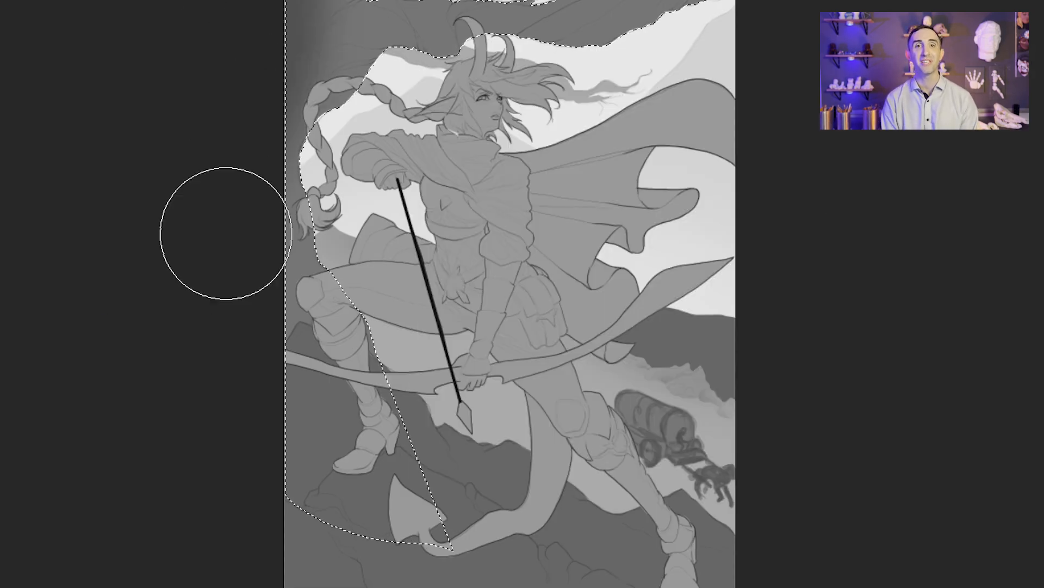
left_click_drag(577, 1, 266, 239)
key("ctrl+d")
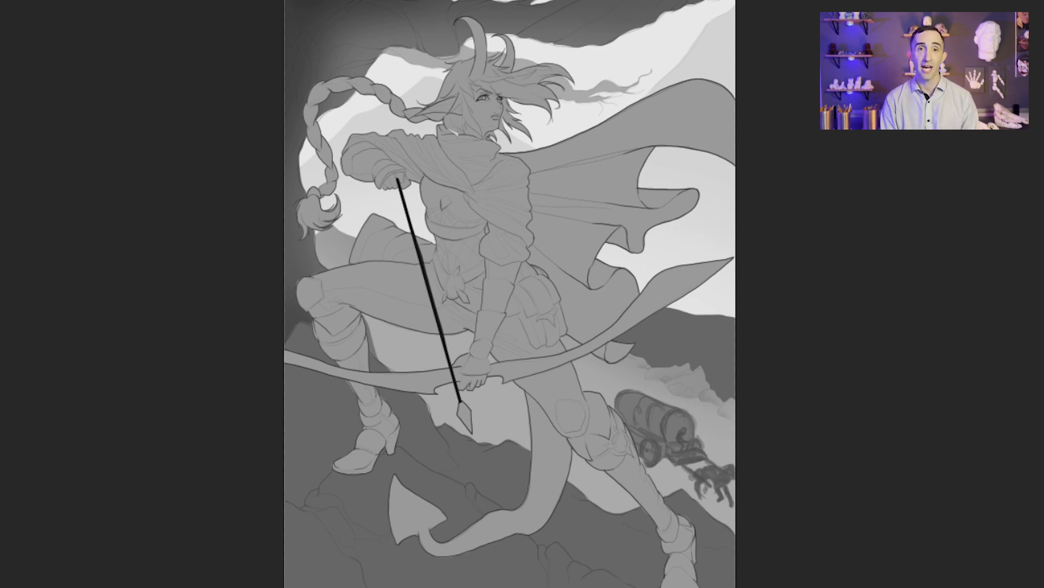
Step: Lasso the rear rock ledge between the ridge line and foreground contour, paint a soft tonal gradient over it and deselect
left_click_drag(510, 569, 536, 575)
left_click_drag(720, 575, 693, 423)
key("l")
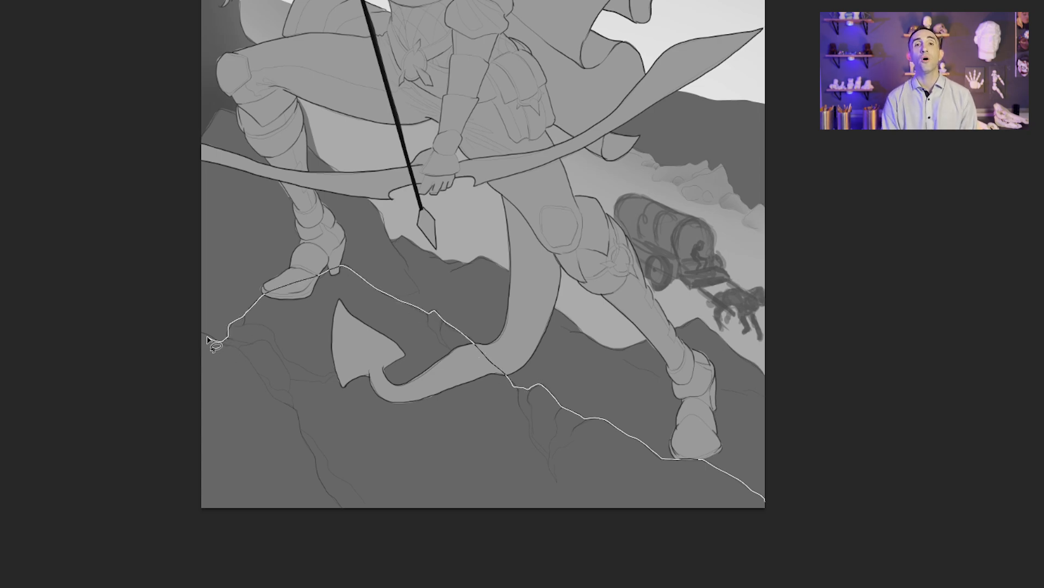
left_click_drag(208, 340, 832, 452)
key("b")
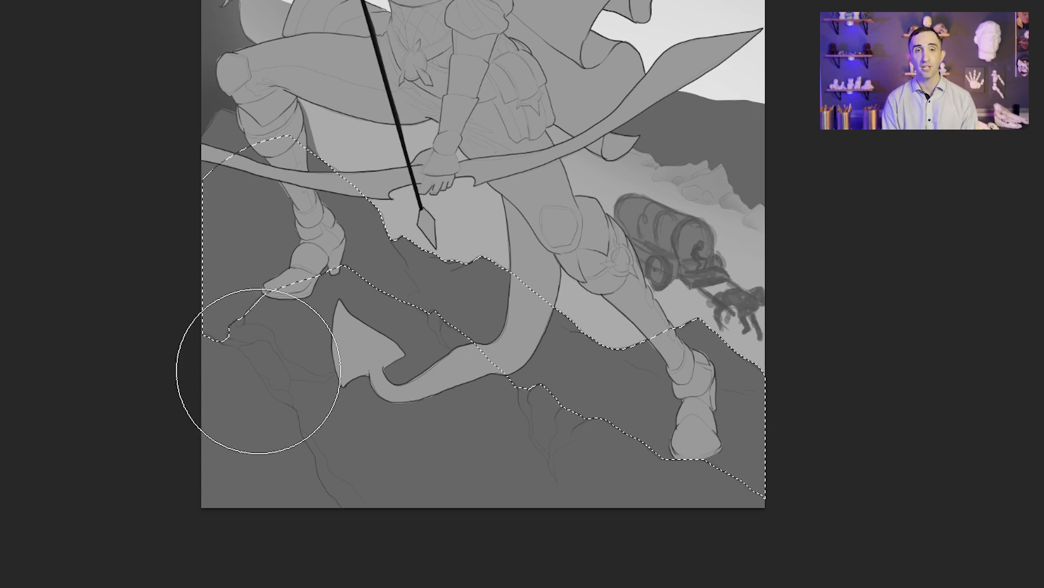
key("]")
key("]")
mouse_move(262, 368)
left_mouse_down()
mouse_move(285, 357)
mouse_move(618, 529)
mouse_move(734, 517)
left_mouse_up()
key("ctrl+d")
Step: Lasso the two far rock mounds behind the tail and rear boot, shade beneath their edges with a smaller soft brush and deselect
key("l")
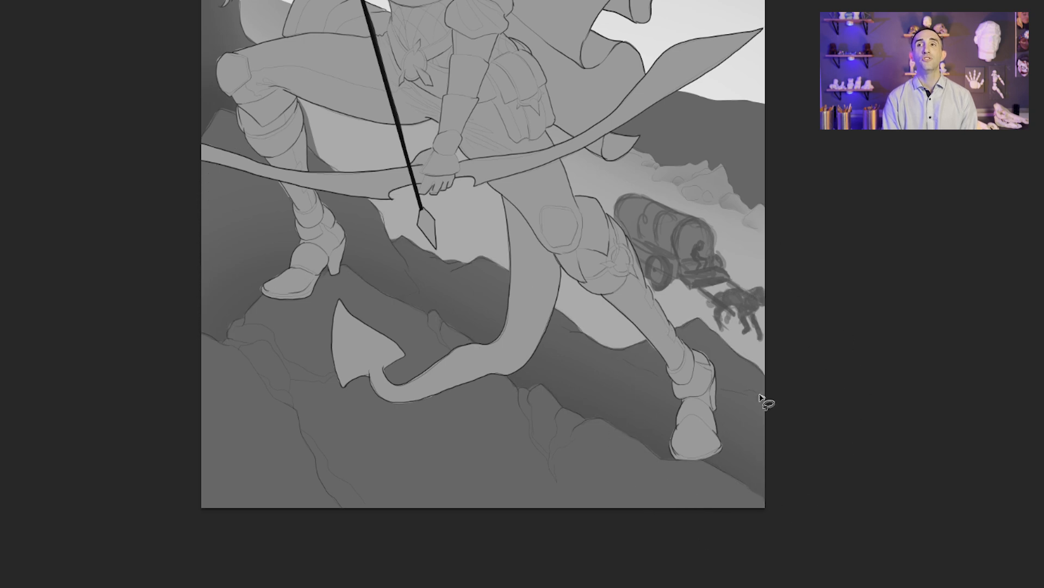
mouse_move(620, 357)
left_mouse_down()
mouse_move(544, 322)
mouse_move(479, 258)
mouse_move(764, 375)
left_mouse_up()
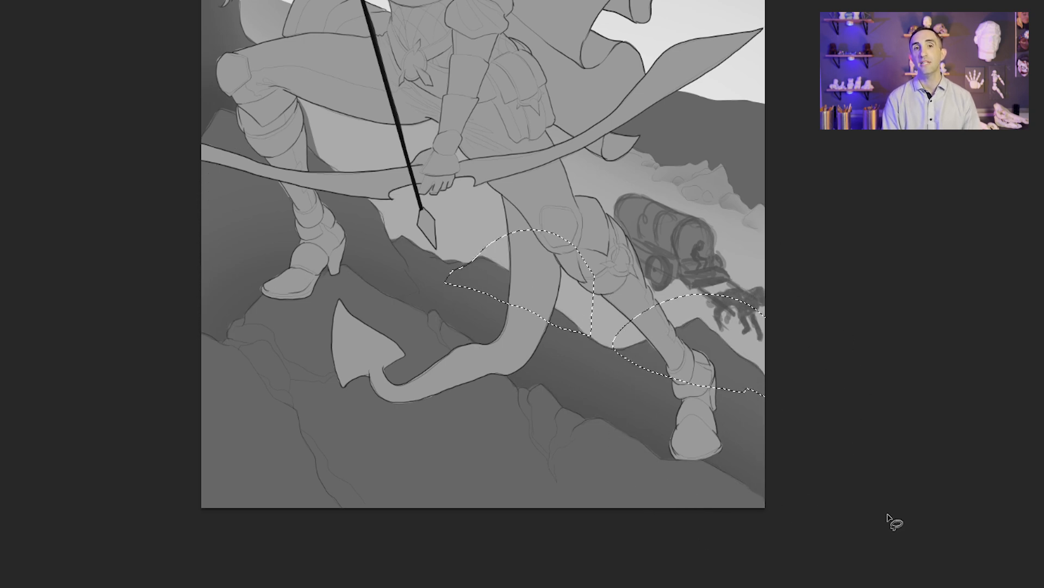
key("b")
key("[")
key("[")
mouse_move(639, 401)
left_mouse_down()
mouse_move(776, 459)
mouse_move(507, 354)
left_mouse_up()
key("ctrl+d")
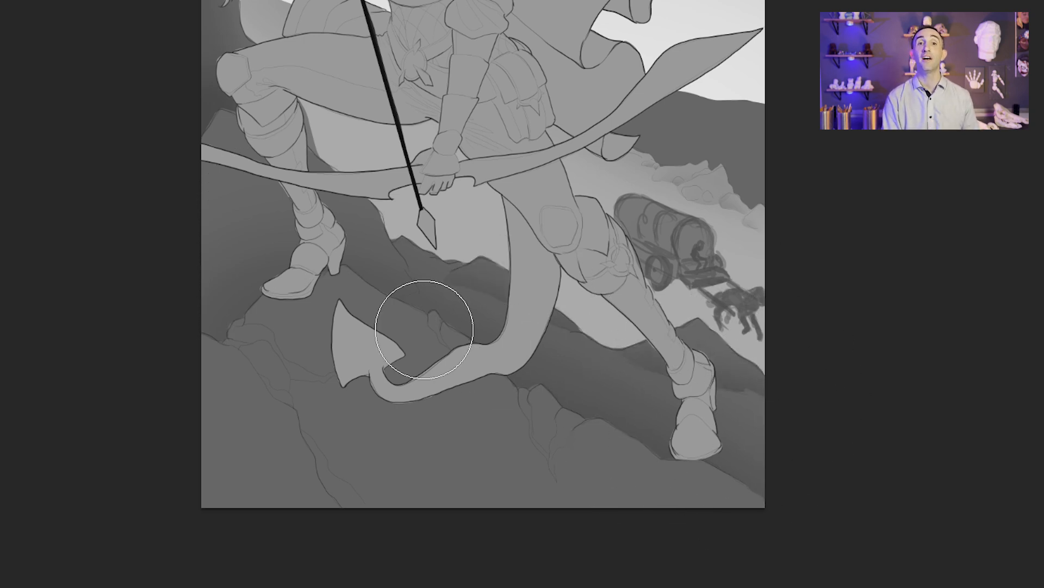
Step: Lasso the small rock on the ridge beneath the arrowhead, softly shade along its lower edge and deselect
key("l")
left_click_drag(407, 263, 491, 244)
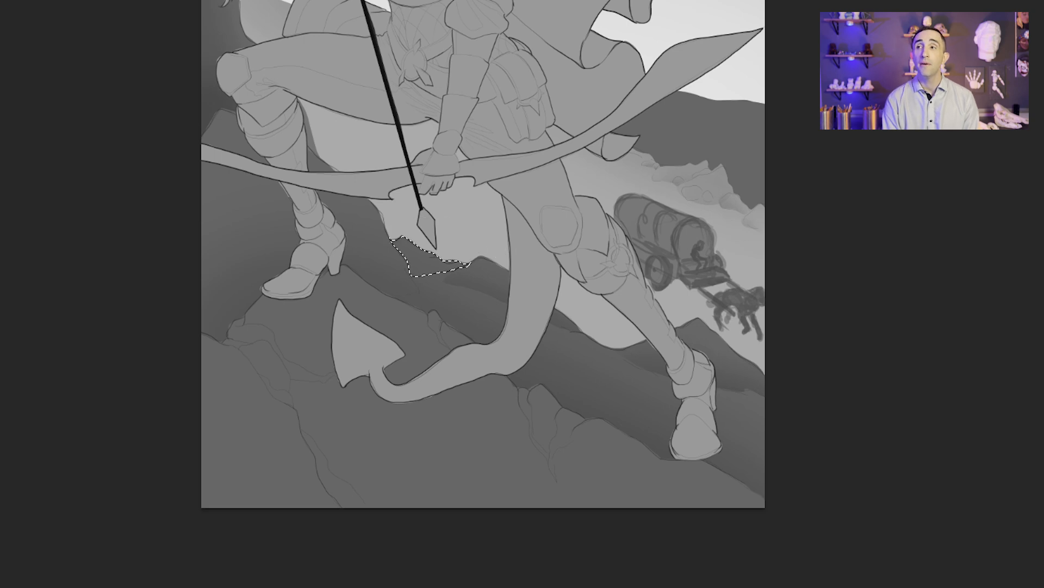
key("b")
left_click_drag(415, 311, 462, 321)
key("ctrl+d")
Step: Lasso the foreground rock in the canvas's lower corner along its crack line, shade it with a soft gradient and deselect
key("l")
left_click_drag(345, 514, 317, 472)
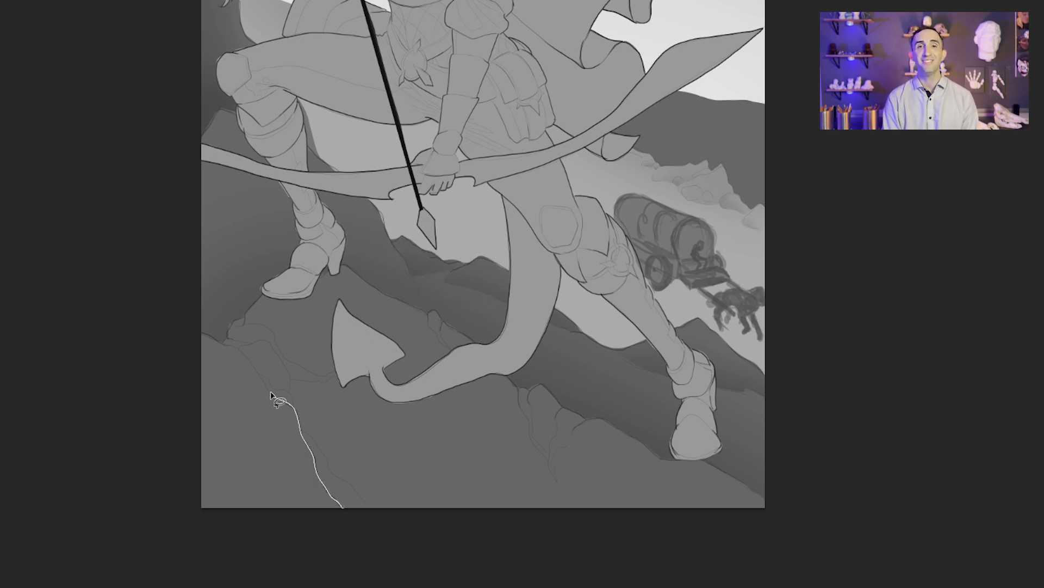
key("b")
mouse_move(224, 344)
left_mouse_down()
mouse_move(335, 516)
mouse_move(242, 557)
left_mouse_up()
key("]")
key("]")
key("]")
key("]")
key("ctrl+d")
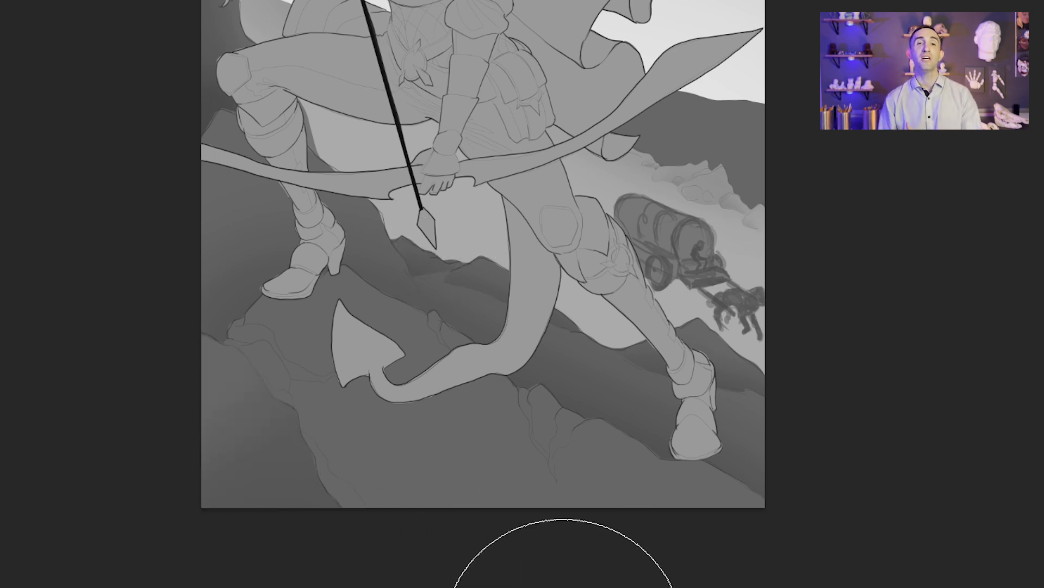
key("ctrl+0")
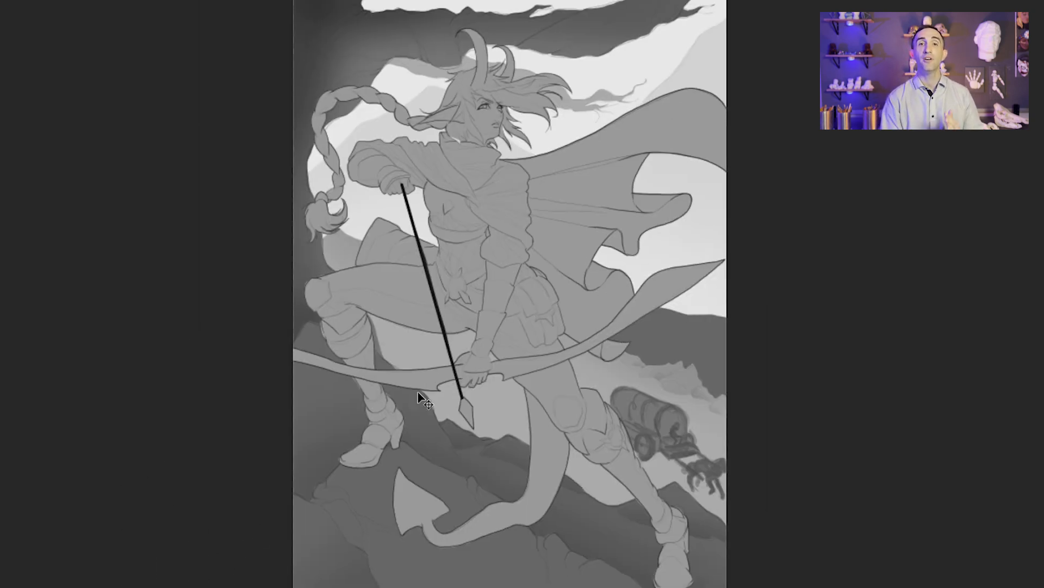
Step: Lasso the billowing cape along the torso, sleeve and bow edges, darken it with a soft gradient strongest near the body, and deselect
left_click(482, 289)
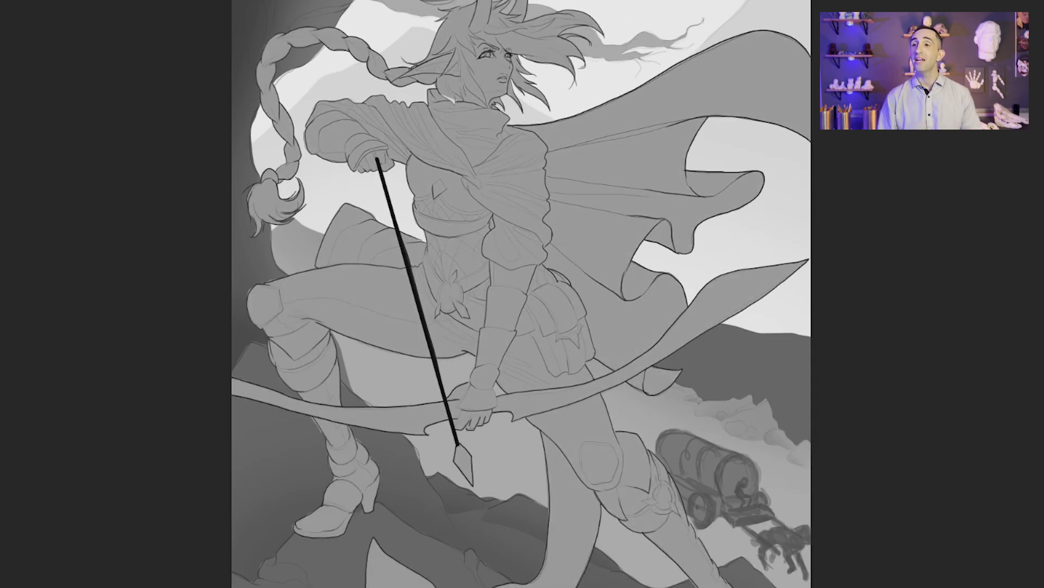
left_click_drag(595, 277, 684, 223)
key("ctrl+z")
key("l")
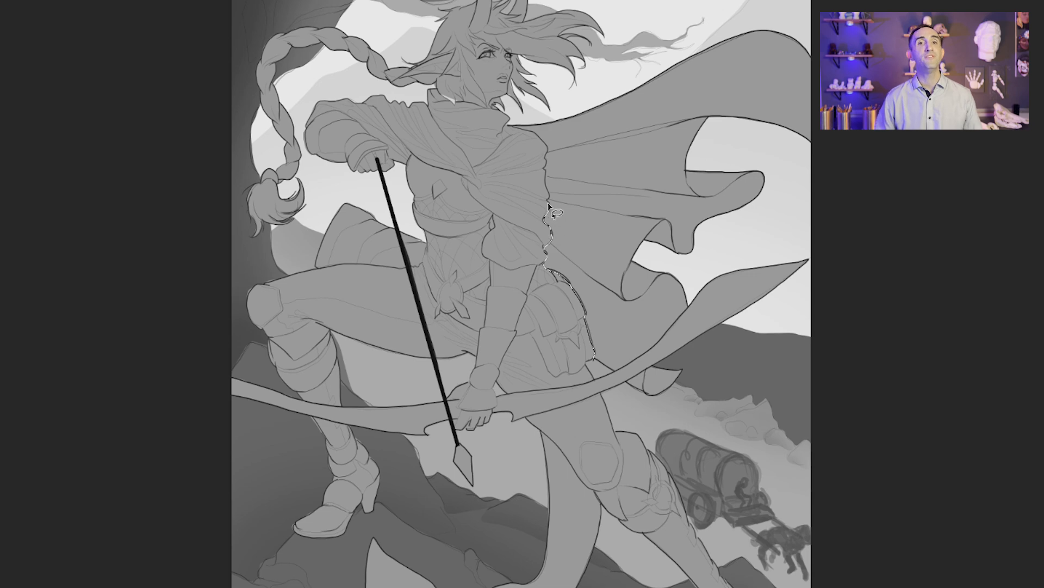
mouse_move(526, 130)
left_mouse_down()
mouse_move(876, 232)
mouse_move(637, 401)
mouse_move(729, 261)
left_mouse_up()
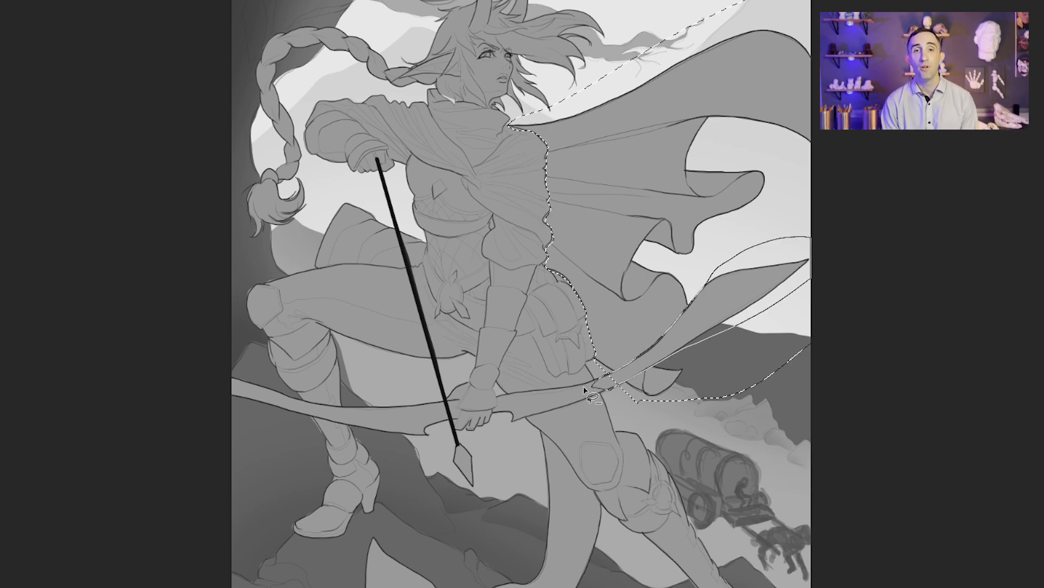
left_click_drag(585, 388, 610, 389)
key("b")
mouse_move(634, 376)
left_mouse_down()
mouse_move(601, 337)
mouse_move(770, 115)
mouse_move(716, 480)
left_mouse_up()
key("ctrl+d")
Step: Lasso the inner, turned-under folds along the cape's lower edge, darken them with the soft brush and deselect
key("l")
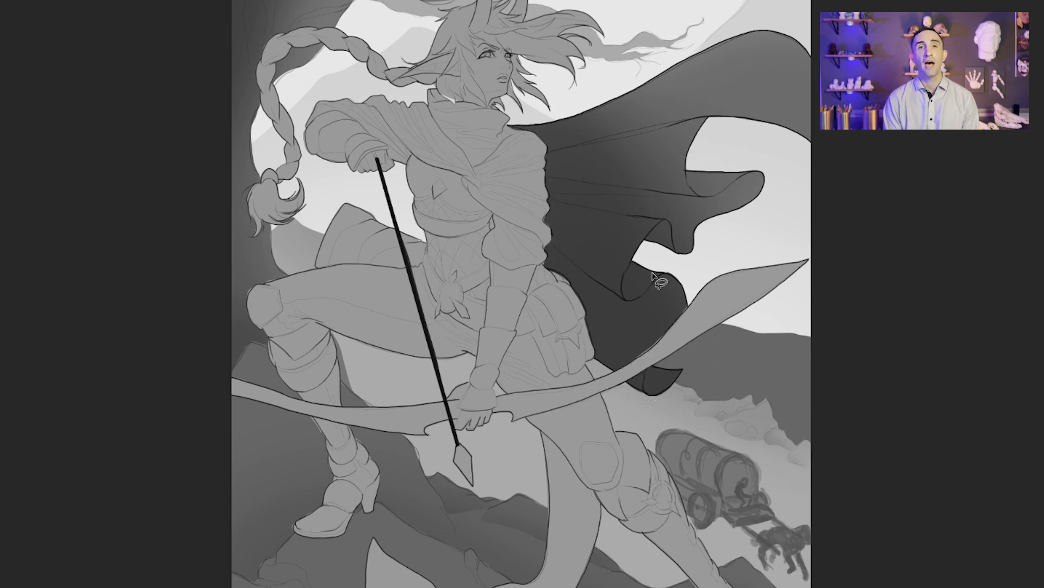
left_click_drag(670, 227, 675, 232)
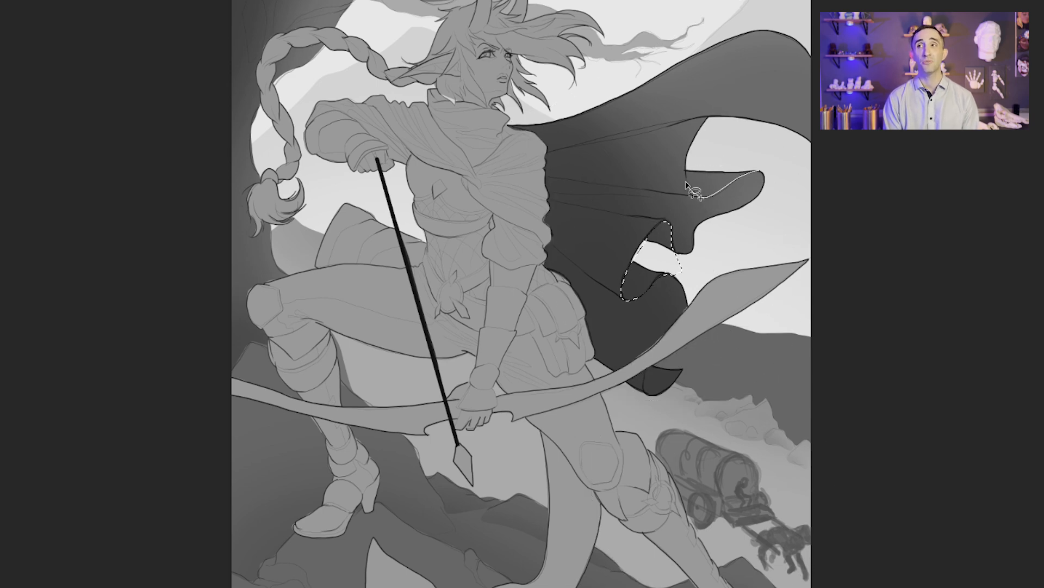
left_click_drag(687, 185, 757, 165)
left_click_drag(660, 363, 686, 364)
key("b")
mouse_move(694, 377)
left_mouse_down()
mouse_move(723, 227)
mouse_move(758, 302)
left_mouse_up()
key("ctrl+d")
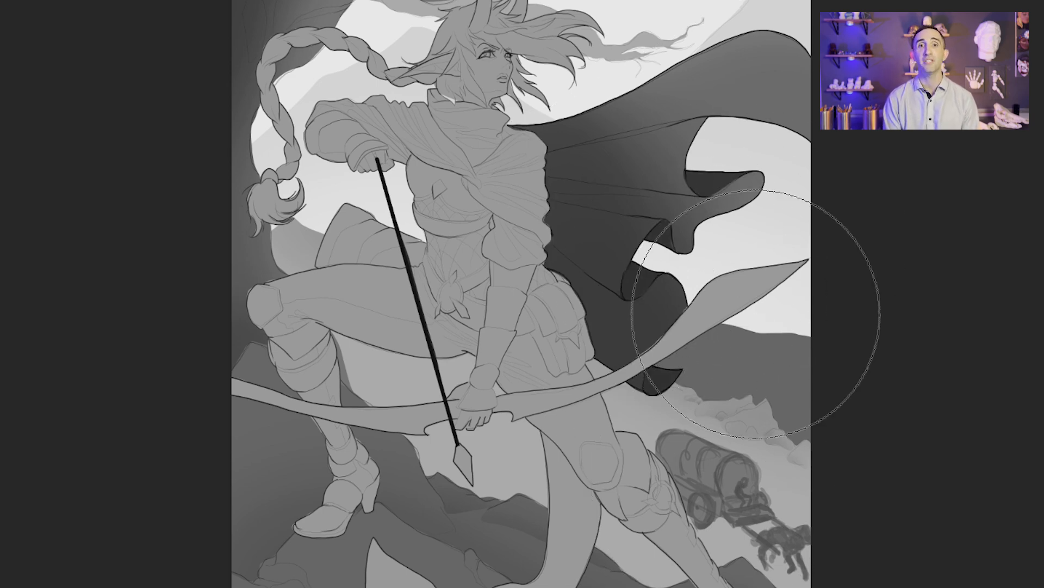
Step: Lasso the tail along the underside of the extended thigh, shade its upper part with a soft gradient and deselect
key("l")
left_click_drag(570, 264, 582, 142)
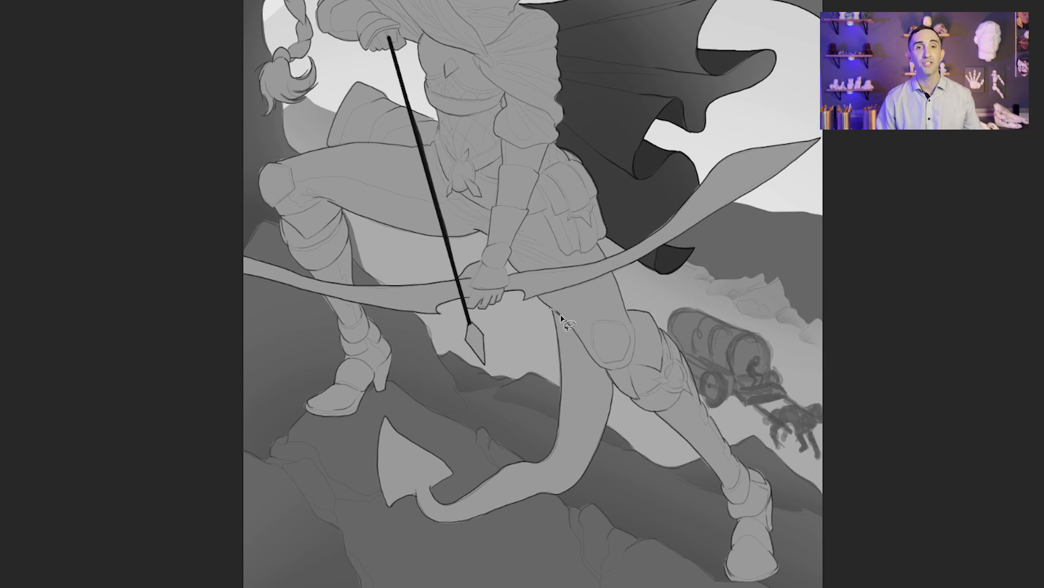
mouse_move(561, 315)
left_mouse_down()
mouse_move(504, 364)
mouse_move(556, 310)
left_mouse_up()
key("b")
left_click_drag(617, 367, 664, 389)
key("ctrl+d")
Step: Lasso the extended thigh below the bow limb, shade it softly beneath the bow and deselect
key("l")
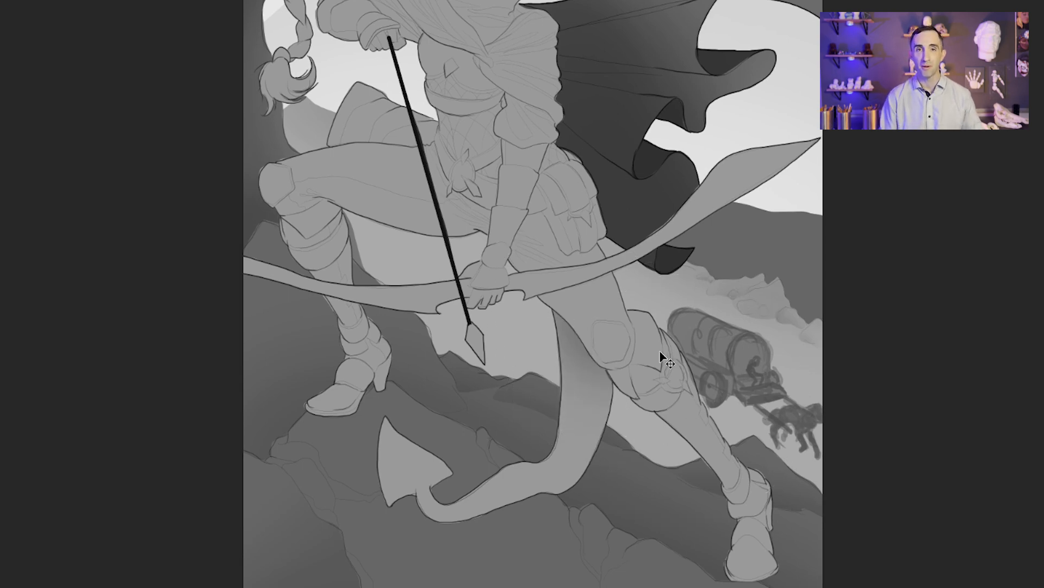
left_click_drag(580, 294, 568, 436)
mouse_move(525, 440)
left_mouse_down()
mouse_move(581, 420)
mouse_move(526, 442)
left_mouse_up()
key("b")
left_click_drag(566, 381, 606, 340)
key("ctrl+d")
Step: Lasso the hip and pouch area between the forearm and the bow, shade it softly beside the arm and deselect
key("l")
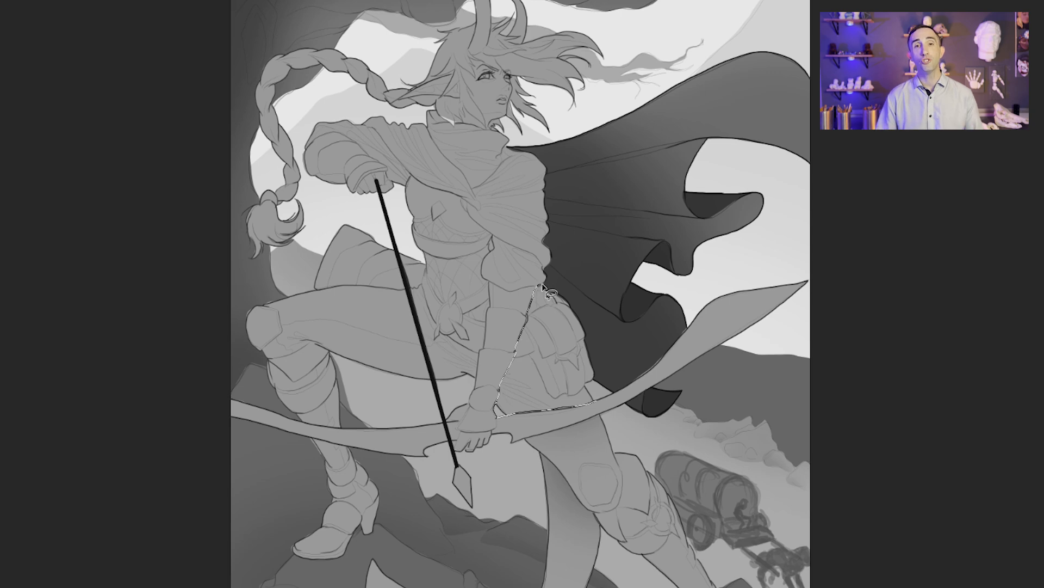
left_click_drag(592, 367, 596, 401)
key("b")
left_click_drag(501, 337, 489, 394)
key("ctrl+d")
Step: Lasso the skirt area beneath the hip pouch, deepen its shadow with the soft brush and deselect
key("l")
left_click_drag(587, 387, 578, 392)
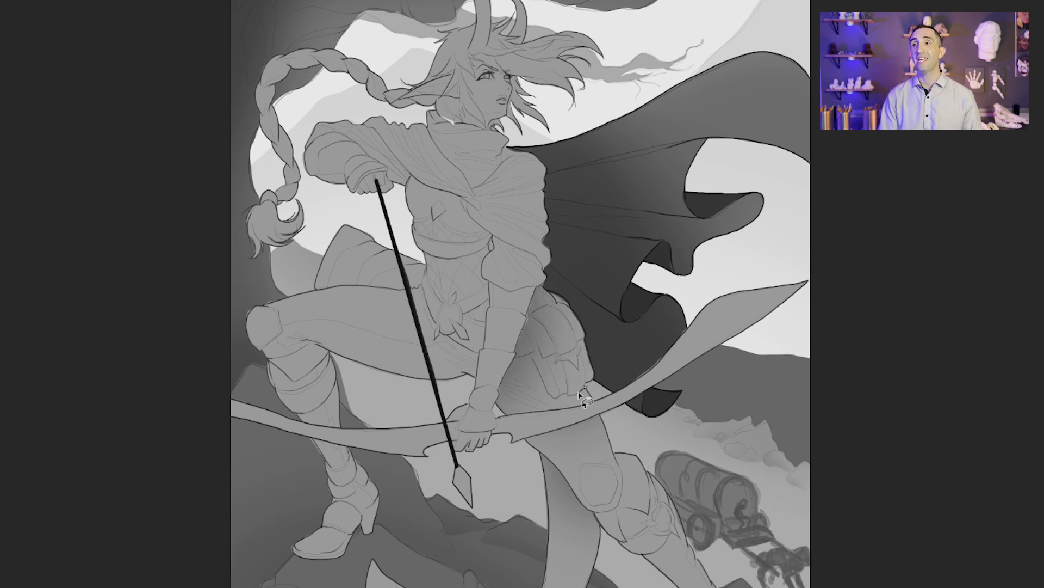
mouse_move(501, 412)
left_mouse_down()
mouse_move(587, 387)
mouse_move(575, 350)
left_mouse_up()
key("b")
key("ctrl+d")
Step: Lasso and softly shade the torso beside the lowered bow arm and the upper forearm beneath the puffed sleeve, deselecting after each
key("l")
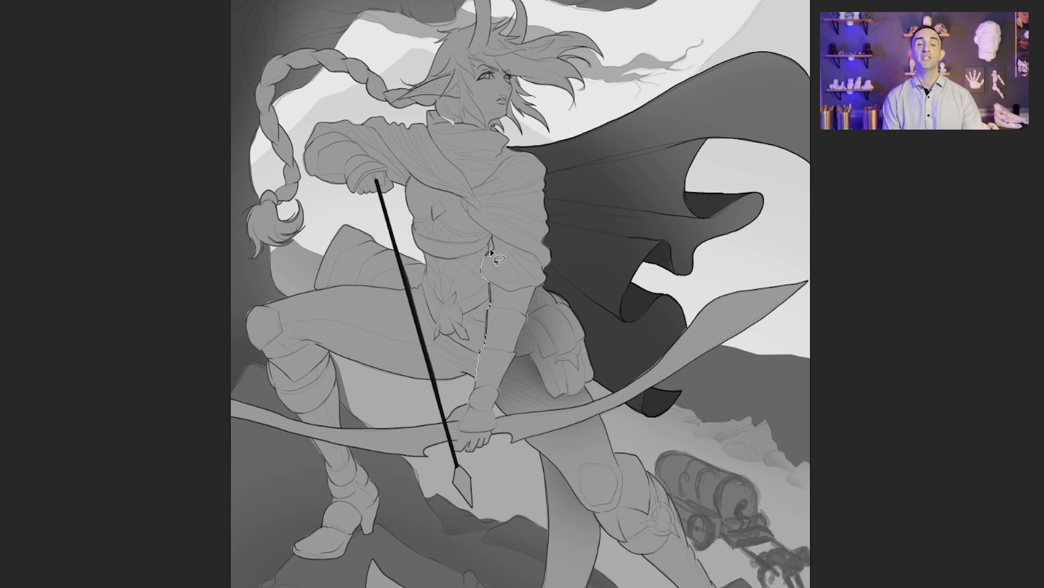
left_click_drag(482, 225, 444, 391)
key("b")
key("ctrl+d")
mouse_move(498, 327)
left_mouse_down()
mouse_move(494, 256)
mouse_move(538, 287)
mouse_move(536, 261)
mouse_move(543, 275)
left_mouse_up()
key("l")
key("b")
key("ctrl+d")
Step: Lasso the hood collar inside the neckline down to its point, shade it with a soft gradient and deselect
key("l")
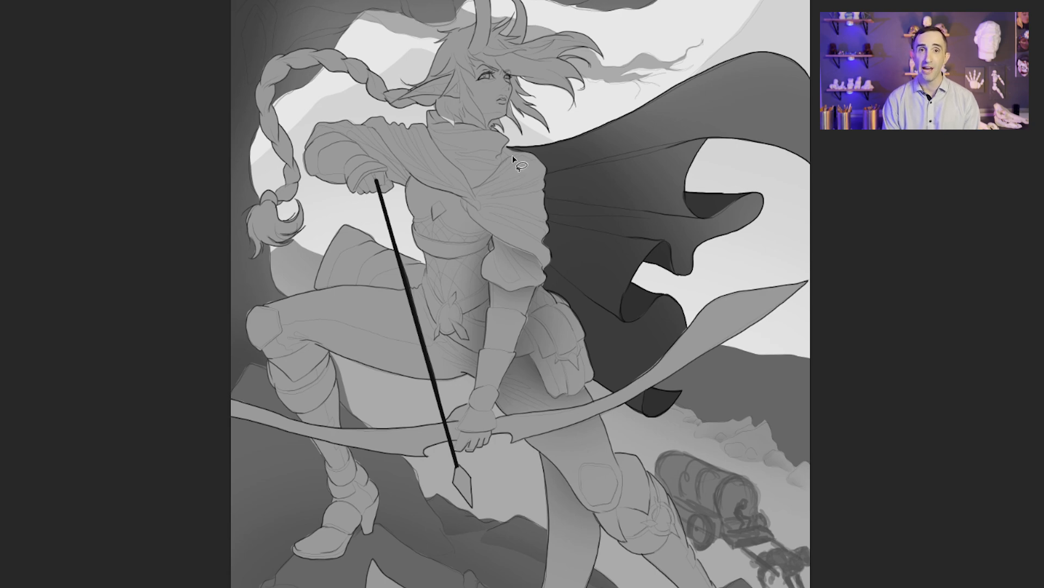
mouse_move(473, 191)
left_mouse_down()
mouse_move(430, 112)
mouse_move(513, 155)
mouse_move(483, 200)
left_mouse_up()
key("b")
key("ctrl+d")
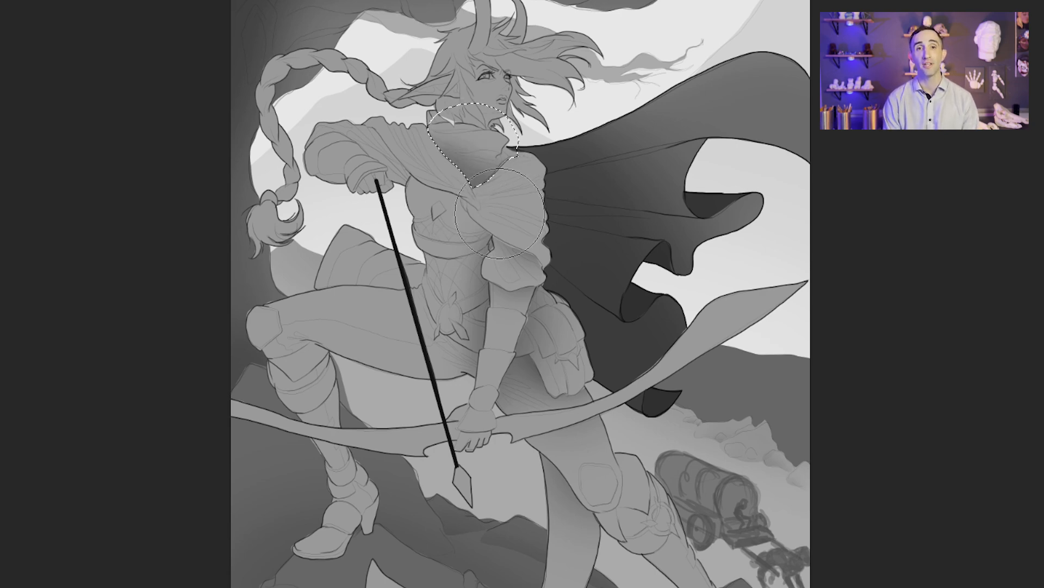
Step: Lasso the lower waist and the raised thigh near the hip, softly shade where they meet and deselect
key("l")
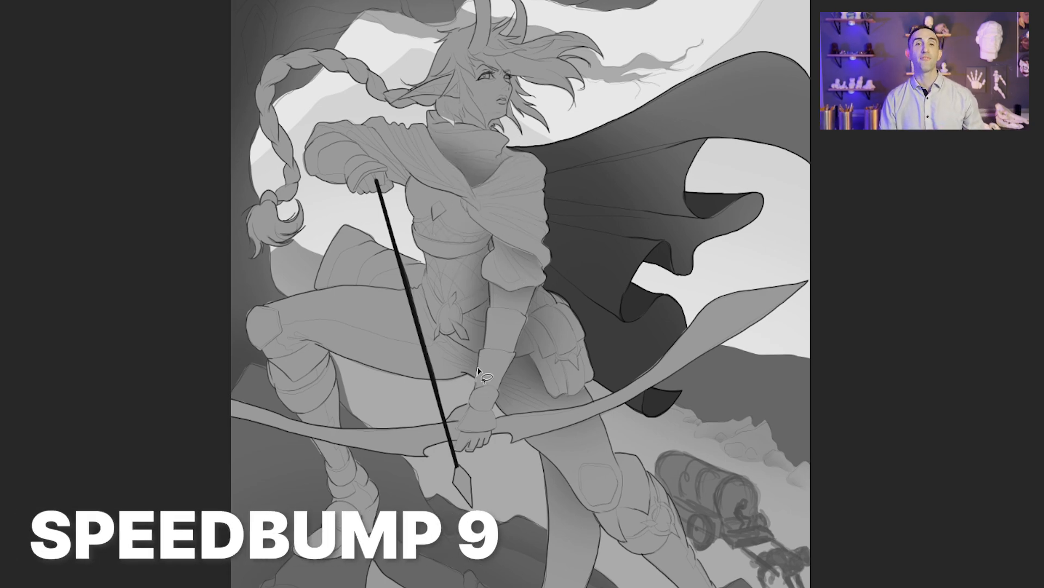
mouse_move(445, 335)
left_mouse_down()
mouse_move(421, 287)
mouse_move(419, 383)
mouse_move(476, 382)
left_mouse_up()
key("b")
left_click_drag(472, 353, 427, 305)
key("ctrl+d")
key("l")
mouse_move(460, 375)
left_mouse_down()
mouse_move(331, 359)
mouse_move(460, 319)
mouse_move(478, 370)
left_mouse_up()
key("b")
key("ctrl+d")
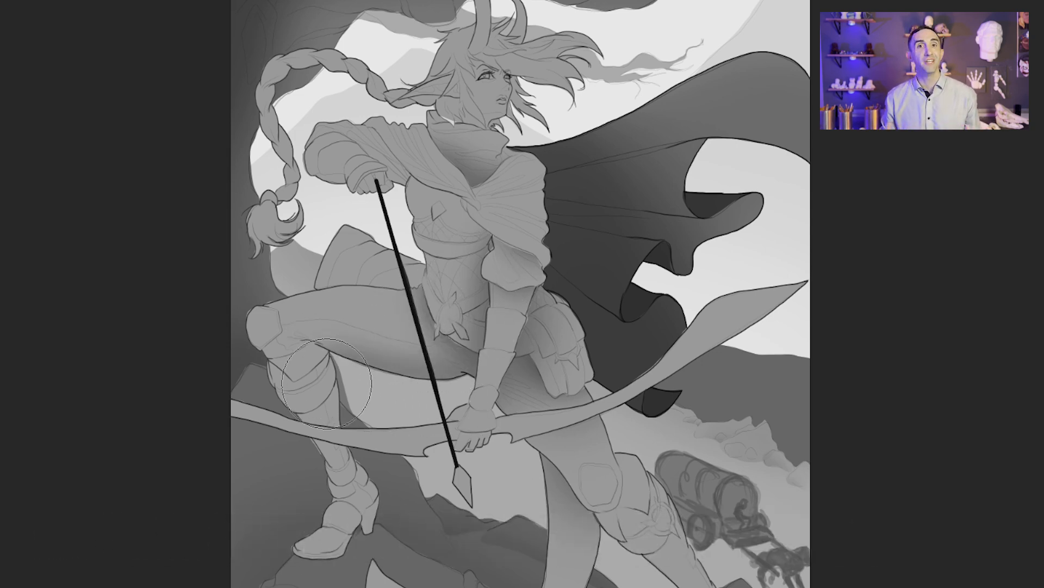
Step: Lasso the raised arm's sleeve along the draped hood edge, shade the cloth beneath the drape and deselect
key("l")
mouse_move(406, 186)
left_mouse_down()
mouse_move(393, 156)
mouse_move(341, 122)
left_mouse_up()
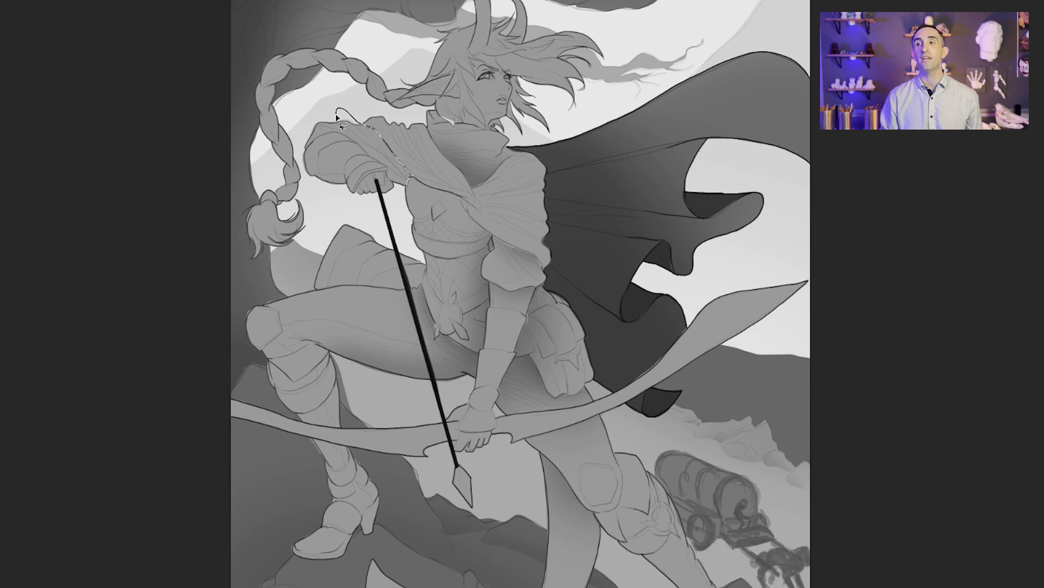
key("b")
left_click_drag(387, 172, 406, 196)
key("ctrl+d")
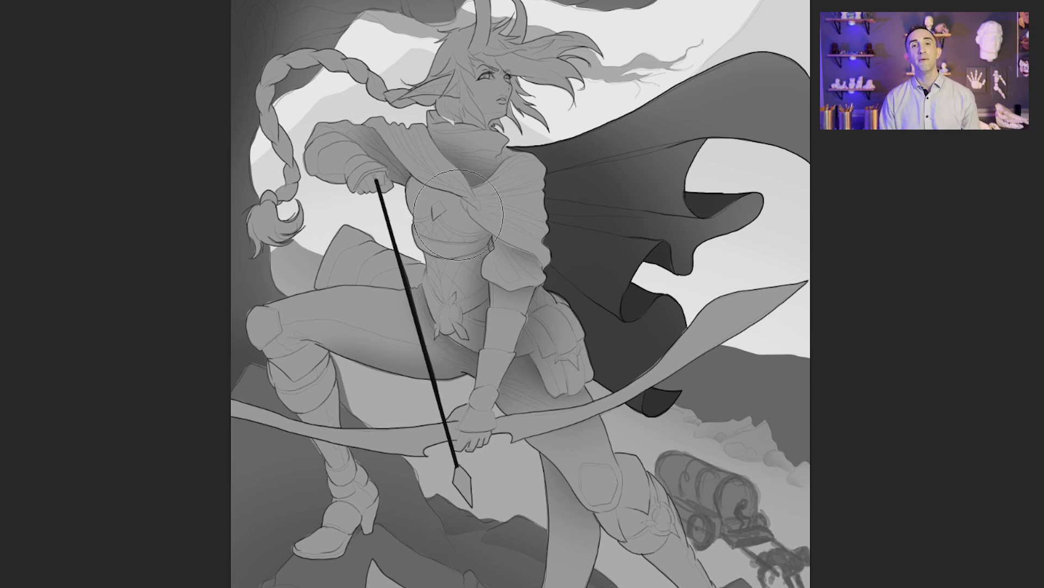
Step: Lasso the neck beneath the jawline, paint a soft shadow under the chin and deselect
key("l")
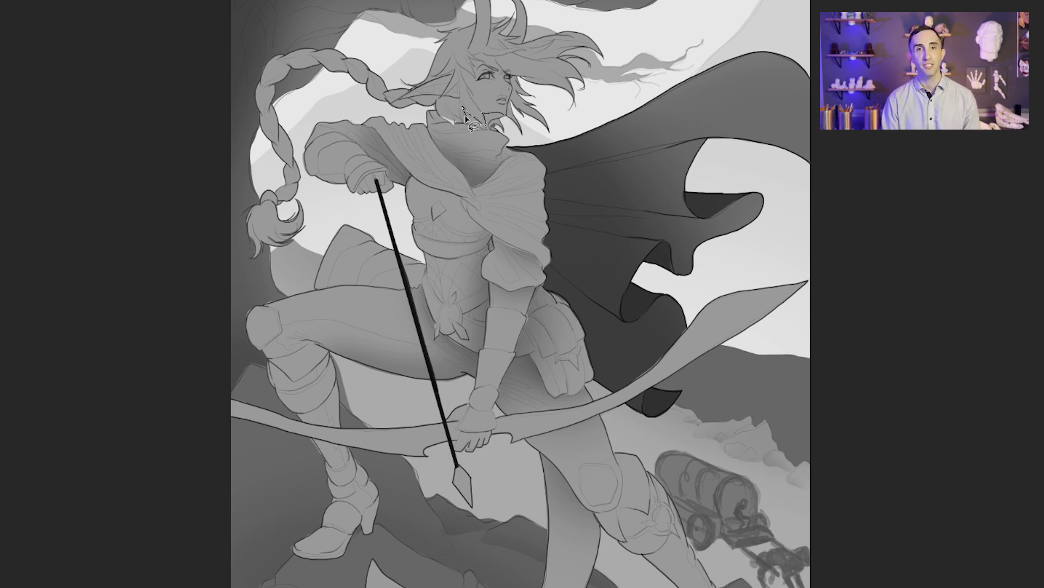
key("b")
mouse_move(489, 133)
left_mouse_down()
mouse_move(495, 123)
mouse_move(486, 128)
left_mouse_up()
key("ctrl+d")
Step: Lasso the bent leg's lower boot sections, shade beneath the overlapping armor cuffs and deselect
key("l")
key("b")
mouse_move(335, 443)
left_mouse_down()
mouse_move(405, 458)
mouse_move(390, 445)
mouse_move(401, 406)
left_mouse_up()
key("ctrl+d")
key("l")
key("b")
key("ctrl+d")
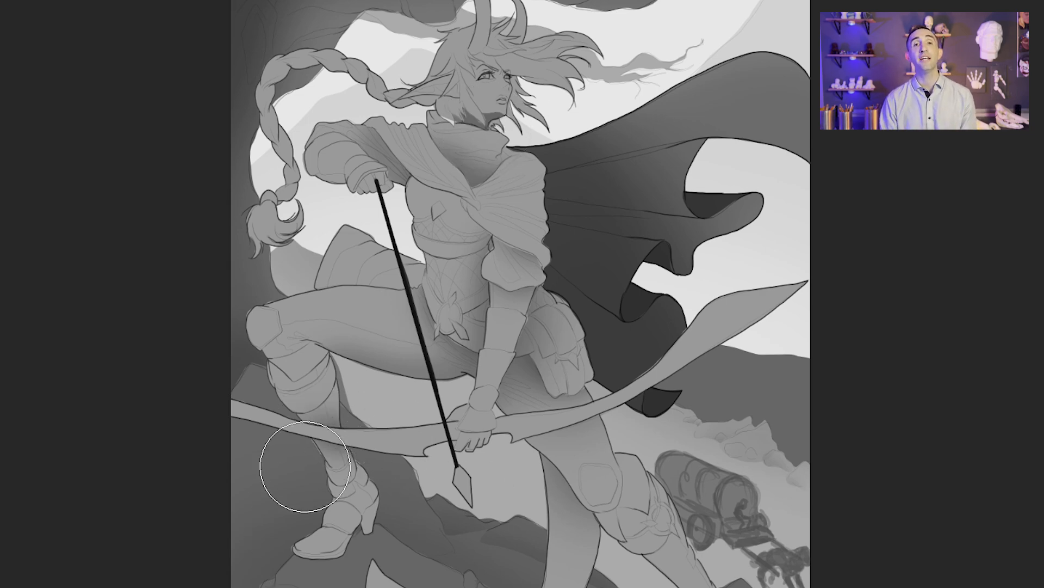
Step: Lasso the bent leg's boot below the knee guard, softly shade along the guard's lower edge and deselect
key("l")
mouse_move(286, 373)
left_mouse_down()
mouse_move(350, 378)
mouse_move(330, 353)
left_mouse_up()
key("b")
left_click_drag(281, 363, 326, 354)
key("ctrl+d")
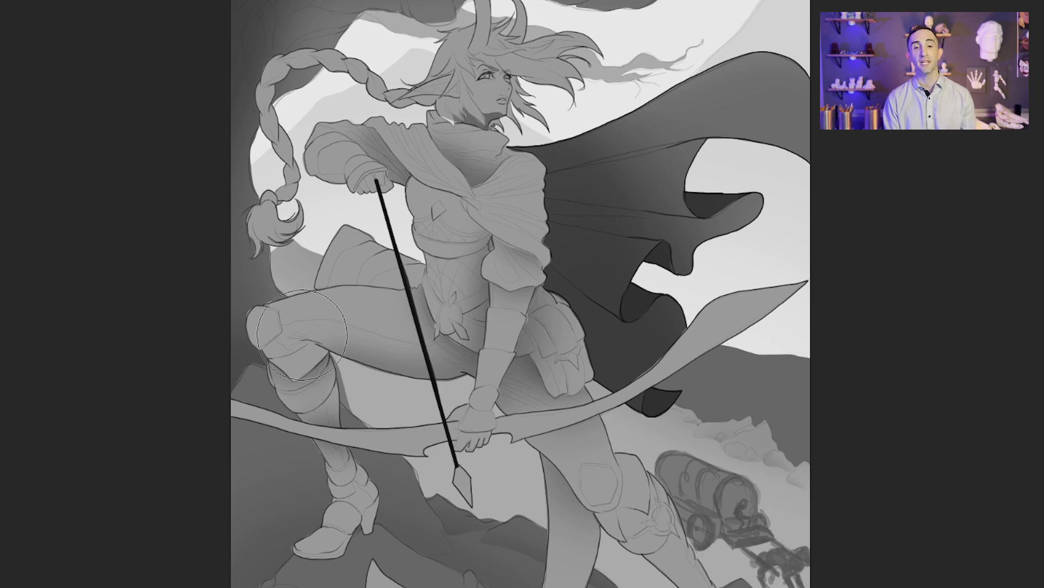
Step: Lasso the extended leg's boot top below the thigh cuff, shade around the knee with the soft brush and deselect
key("l")
mouse_move(617, 507)
left_mouse_down()
mouse_move(649, 502)
mouse_move(694, 563)
left_mouse_up()
key("b")
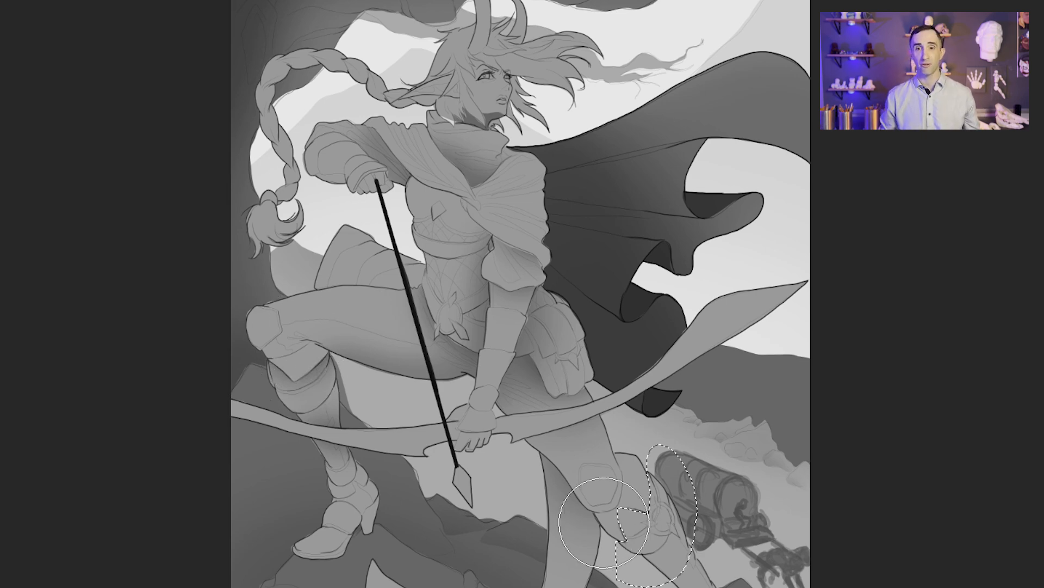
left_click_drag(585, 543, 642, 490)
key("ctrl+d")
Step: Lasso the waist beneath the chest band, paint a soft shadow along the band's lower edge and deselect
key("l")
mouse_move(428, 267)
left_mouse_down()
mouse_move(469, 469)
mouse_move(446, 466)
left_mouse_up()
mouse_move(428, 298)
left_mouse_down()
mouse_move(483, 311)
mouse_move(483, 290)
left_mouse_up()
key("b")
key("ctrl+d")
Step: Brush soft shading over the side of the face and the brow beneath the hair
scroll(534, 304, "up", 3)
key("l")
key("b")
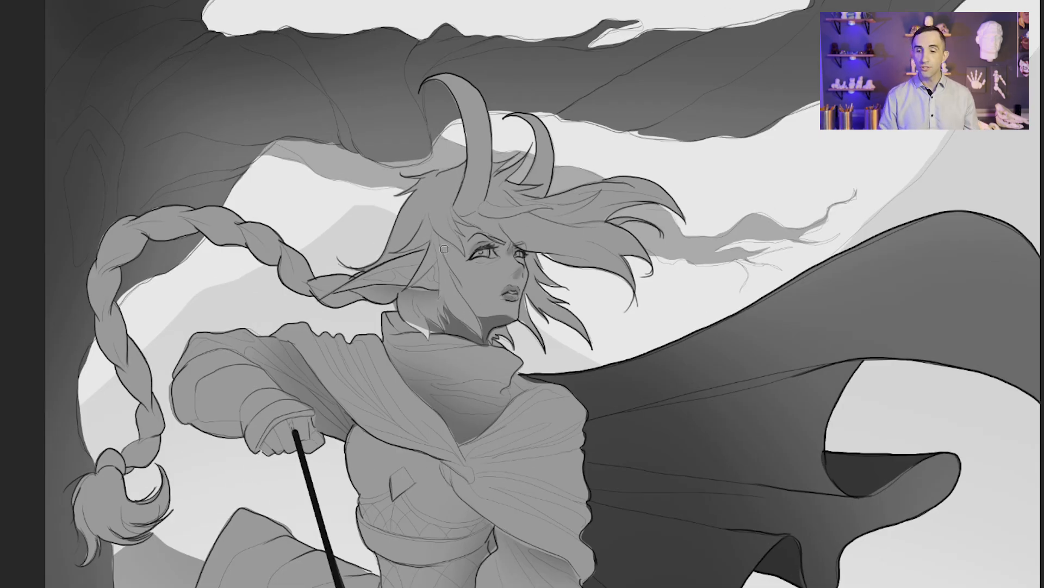
left_click_drag(445, 249, 477, 319)
mouse_move(442, 245)
left_mouse_down()
mouse_move(471, 260)
mouse_move(479, 215)
mouse_move(519, 255)
left_mouse_up()
key("ctrl+0")
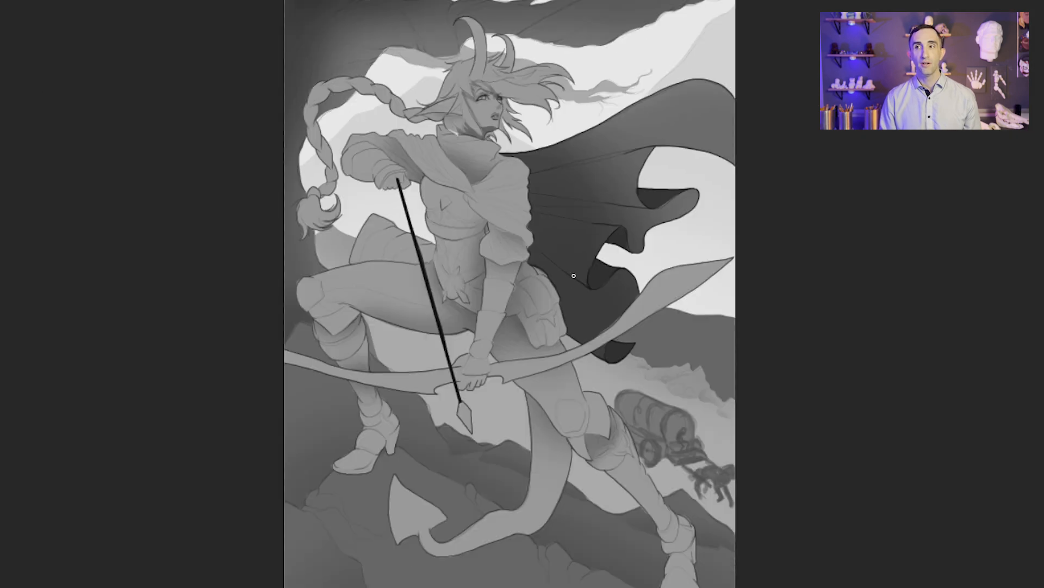
Step: Lasso both horns above the hairline and darken them with a soft gradient from their bases upward
scroll(597, 465, "up", 2)
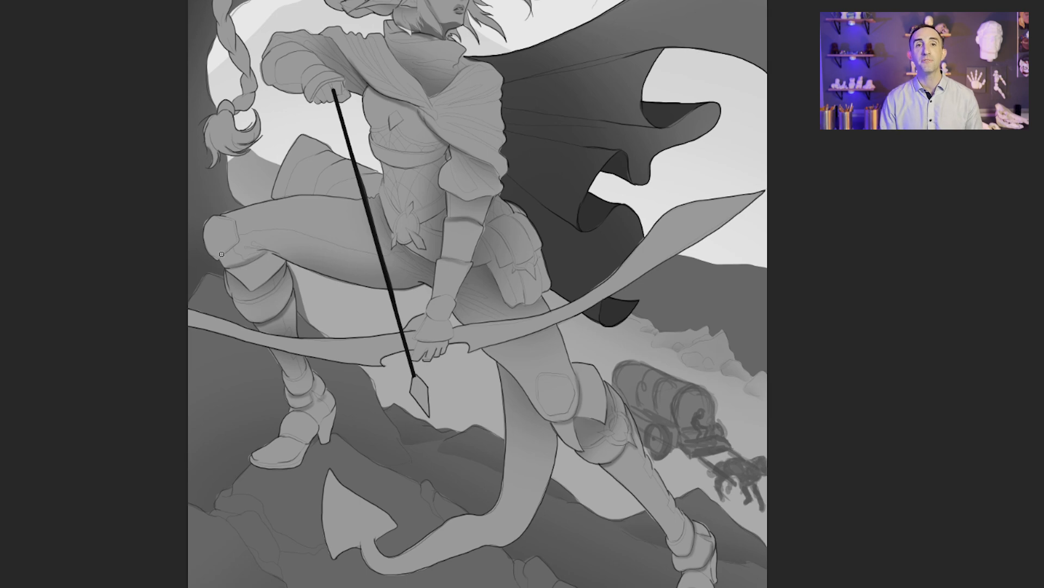
key("ctrl+minus")
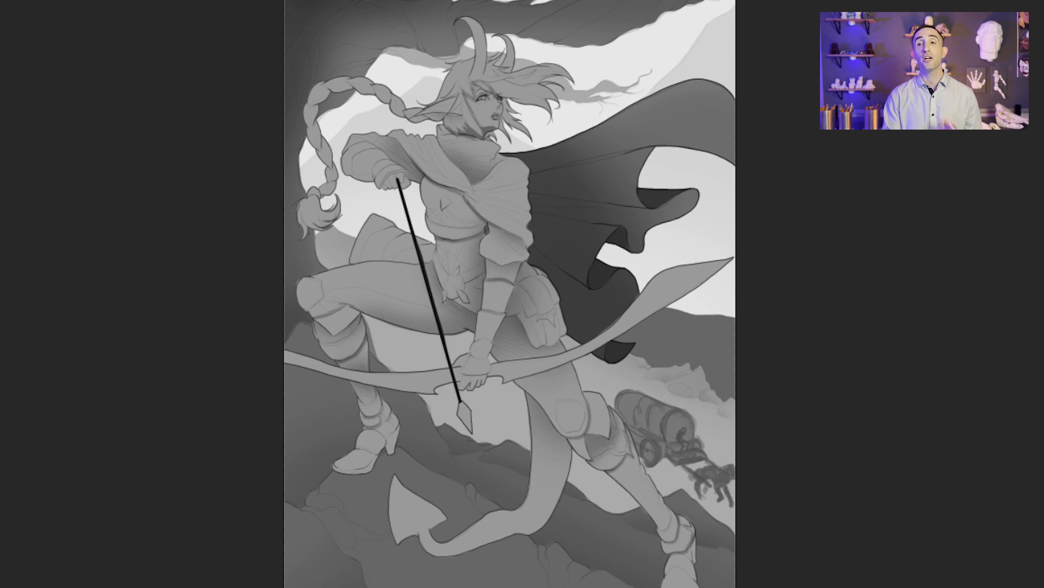
left_click(484, 72)
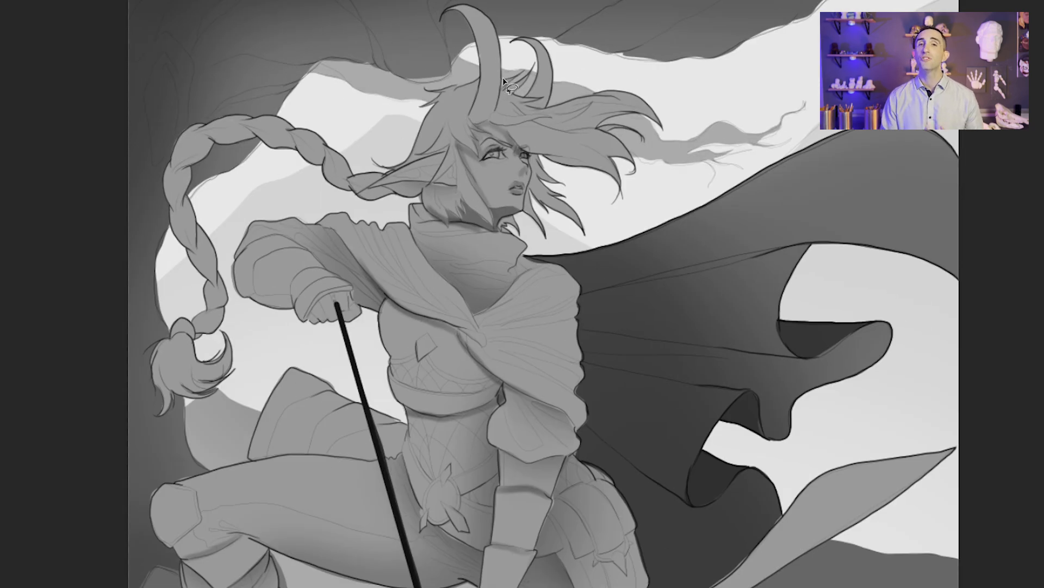
mouse_move(487, 125)
left_mouse_down()
mouse_move(471, 83)
mouse_move(509, 66)
mouse_move(554, 114)
mouse_move(517, 52)
mouse_move(572, 60)
mouse_move(556, 108)
left_mouse_up()
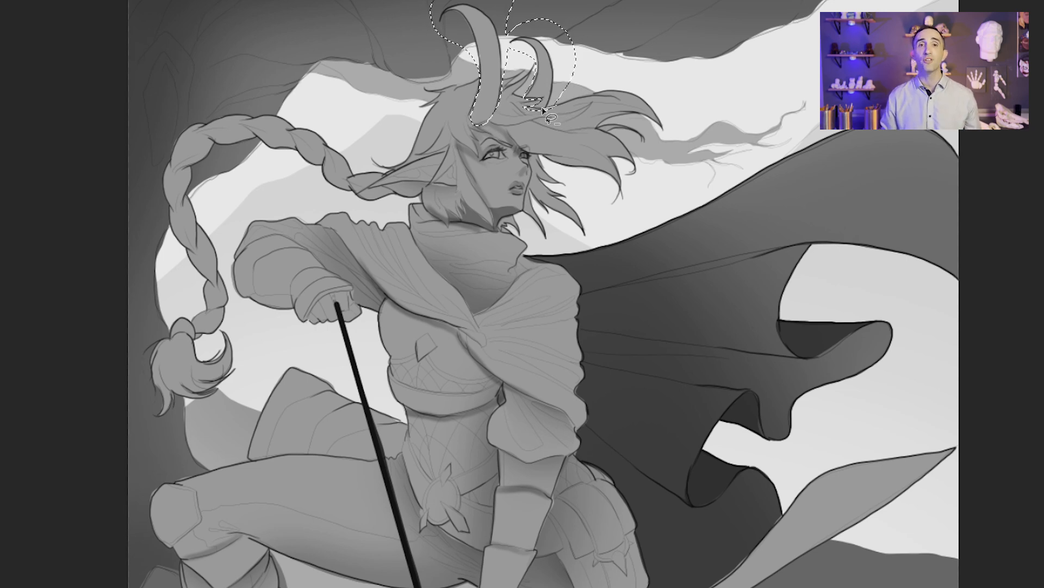
key("b")
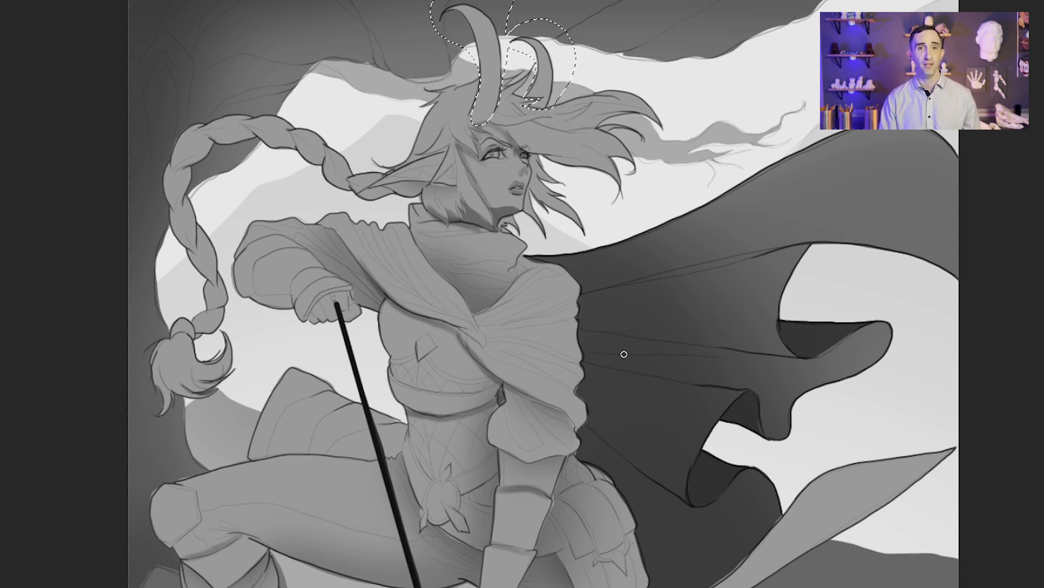
left_click_drag(541, 117, 550, 90)
mouse_move(481, 122)
left_mouse_down()
mouse_move(493, 90)
mouse_move(487, 44)
left_mouse_up()
left_click_drag(547, 90, 536, 52)
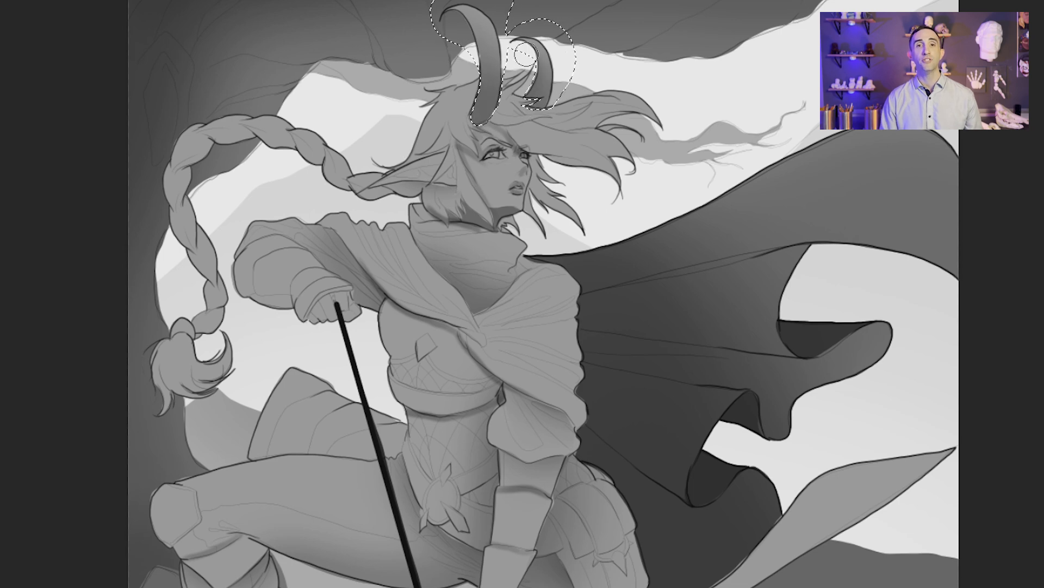
Step: Deselect the horns and softly shade the forehead beneath the hairline with a smaller brush
key("bracketleft")
key("bracketleft")
key("bracketleft")
key("ctrl+d")
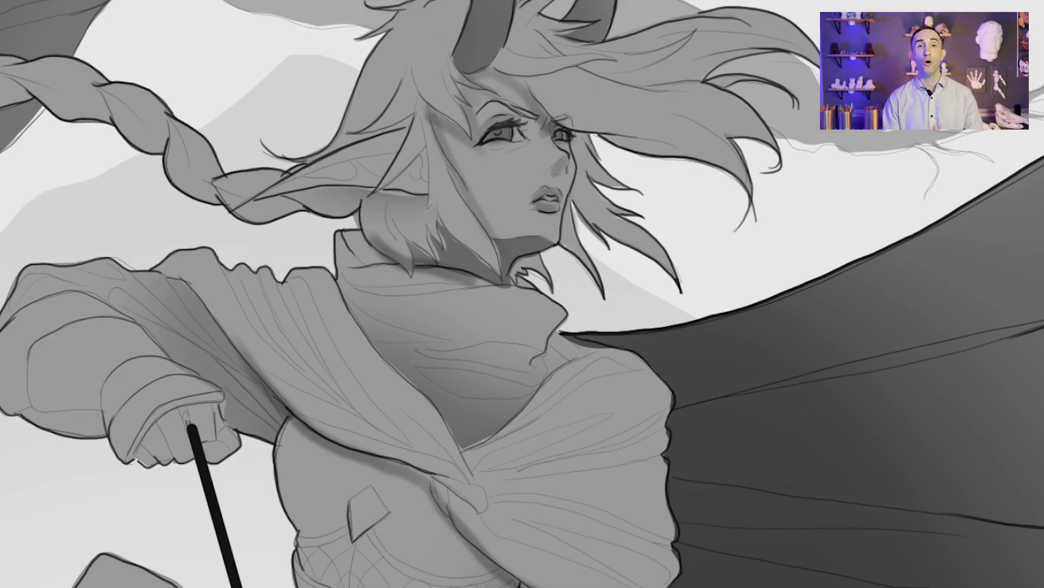
left_click_drag(511, 133, 483, 135)
key("ctrl+0")
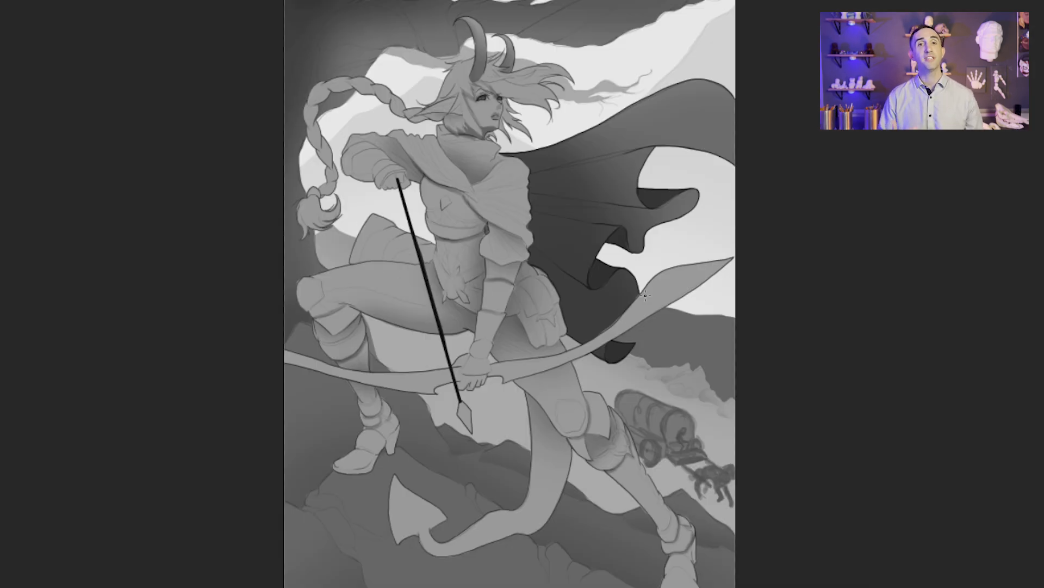
Step: Change the brush blending mode and paint soft highlights on the front shoulder, the draped hood and the raised arm's sleeve
left_click(157, 2)
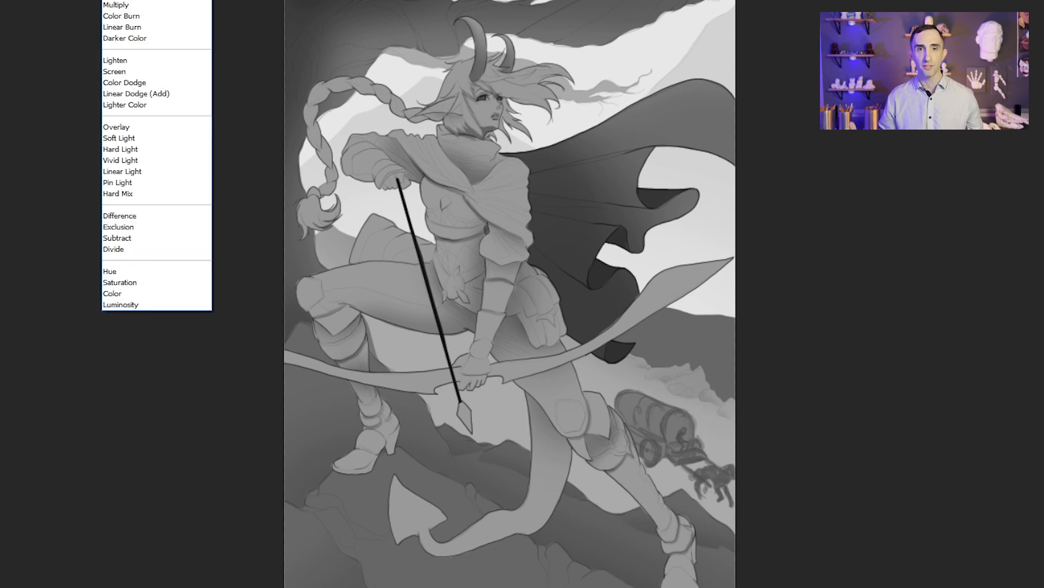
left_click(163, 168)
scroll(501, 169, "up", 3)
key("b")
key("bracketleft")
key("bracketleft")
key("bracketleft")
key("bracketleft")
left_click_drag(527, 173, 489, 197)
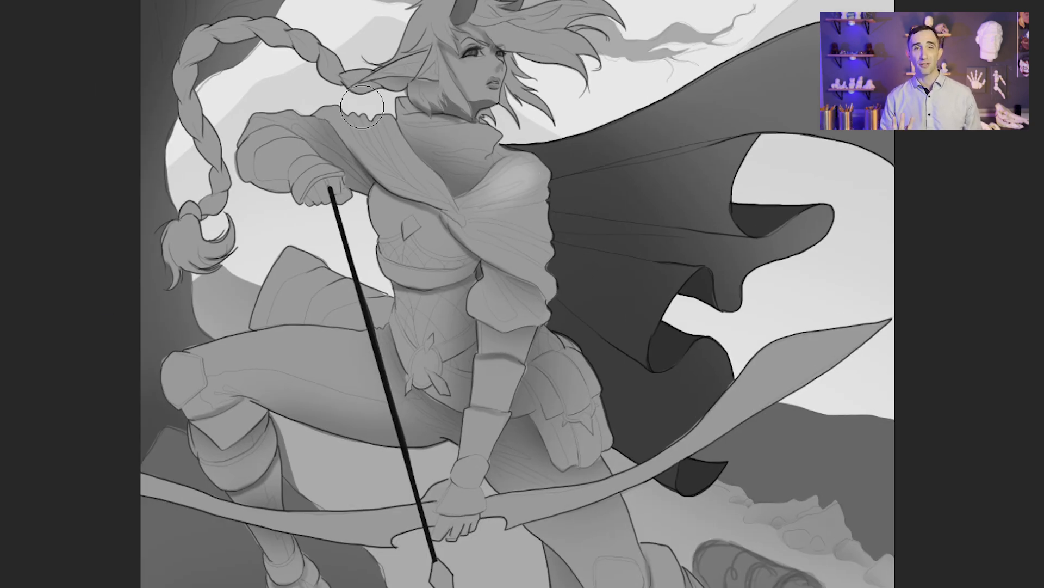
left_click_drag(348, 119, 403, 173)
left_click_drag(268, 146, 299, 161)
Step: Brighten the fabric folds on the front shoulder and hood drape with a smaller highlight brush
key("bracketleft")
key("bracketleft")
key("bracketleft")
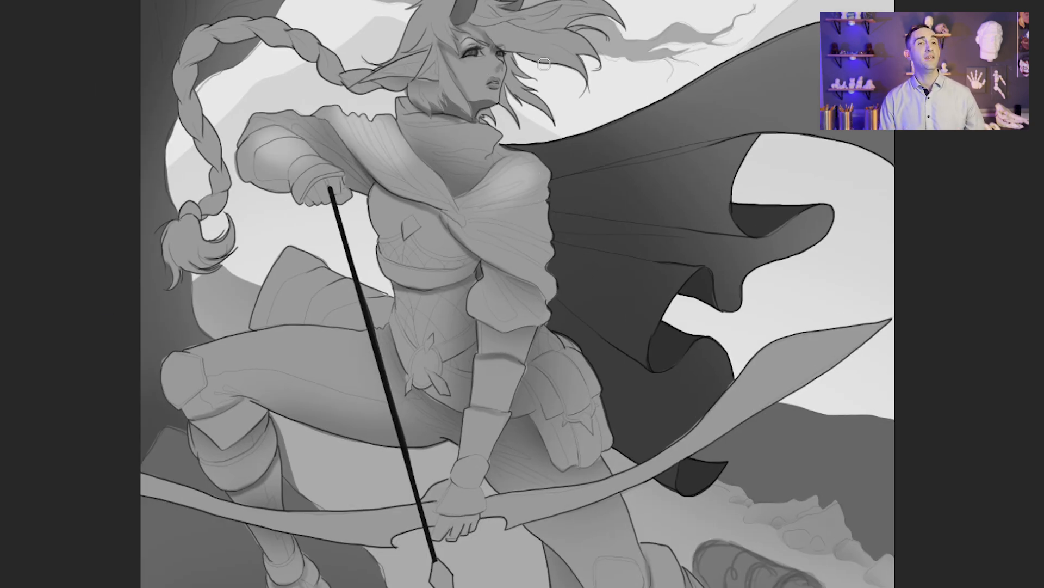
mouse_move(522, 166)
left_mouse_down()
mouse_move(484, 185)
mouse_move(462, 215)
mouse_move(464, 175)
mouse_move(493, 177)
mouse_move(528, 150)
left_mouse_up()
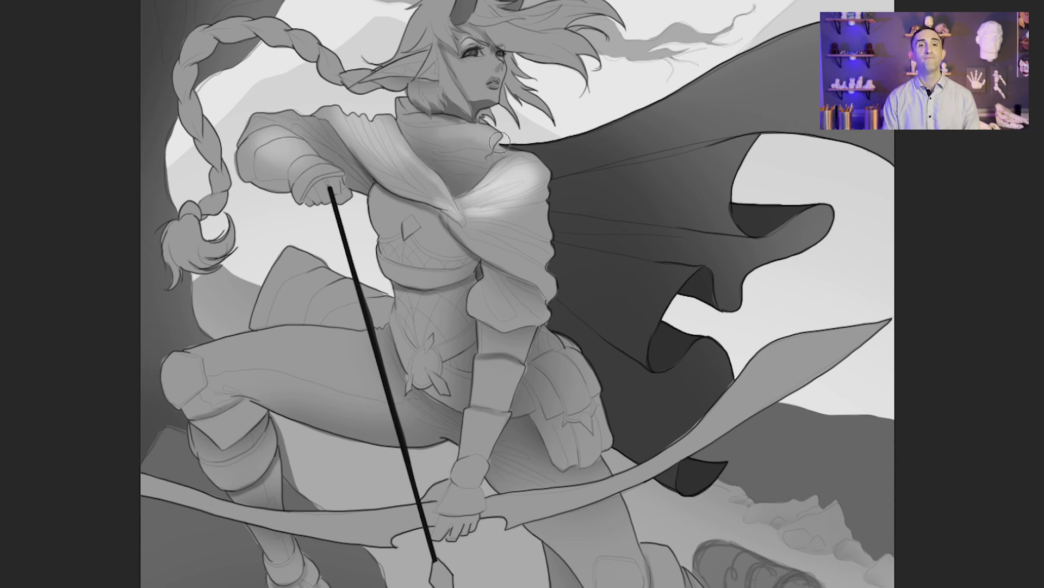
Step: Paint soft highlights along the braid and its tuft, on the pointed ear and across the windblown hair
mouse_move(215, 36)
left_mouse_down()
mouse_move(183, 63)
mouse_move(212, 153)
mouse_move(182, 245)
left_mouse_up()
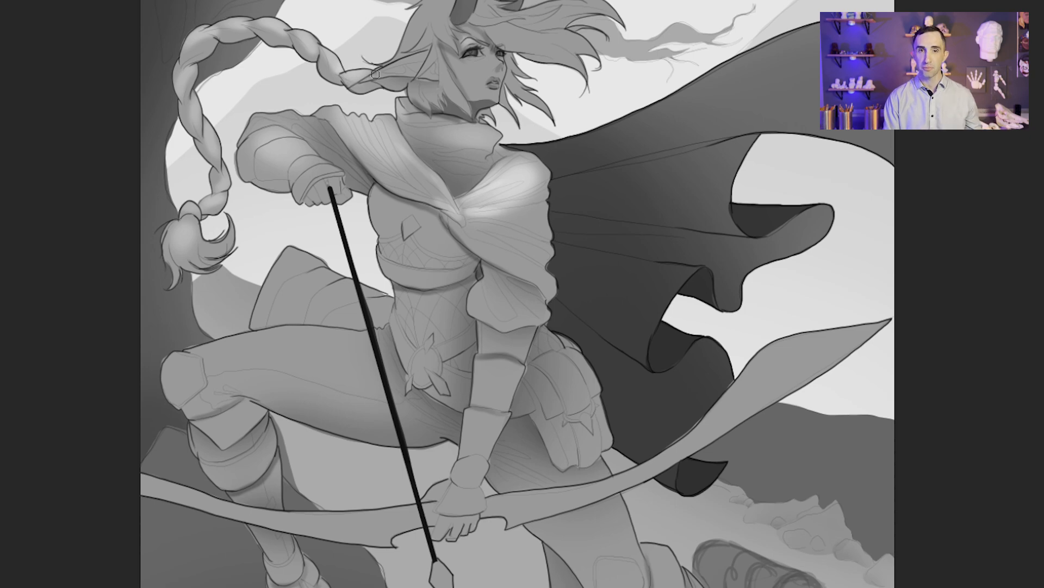
mouse_move(378, 72)
left_mouse_down()
mouse_move(422, 58)
mouse_move(440, 8)
left_mouse_up()
key("bracketright")
key("bracketright")
key("bracketright")
key("bracketright")
key("bracketright")
left_click_drag(525, 10, 585, 12)
Step: Brighten the hood's diagonal fabric folds and the folds running down the front sleeve with a smaller brush
key("bracketleft")
key("bracketleft")
key("bracketleft")
key("bracketleft")
key("bracketleft")
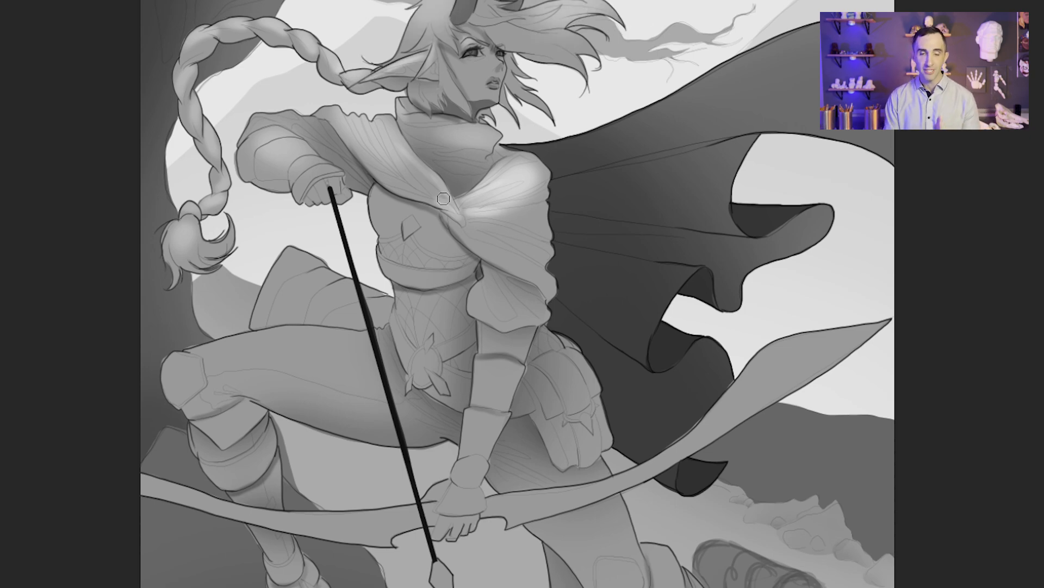
mouse_move(447, 207)
left_mouse_down()
mouse_move(416, 195)
mouse_move(396, 141)
left_mouse_up()
mouse_move(469, 221)
left_mouse_down()
mouse_move(533, 265)
mouse_move(526, 320)
left_mouse_up()
Step: Highlight the puffed sleeve, chest, raised forearm guard and hip pouch with a larger soft brush
key("bracketright")
key("bracketright")
key("bracketright")
left_click_drag(499, 277, 530, 326)
left_click_drag(396, 193, 381, 209)
left_click_drag(314, 163, 261, 136)
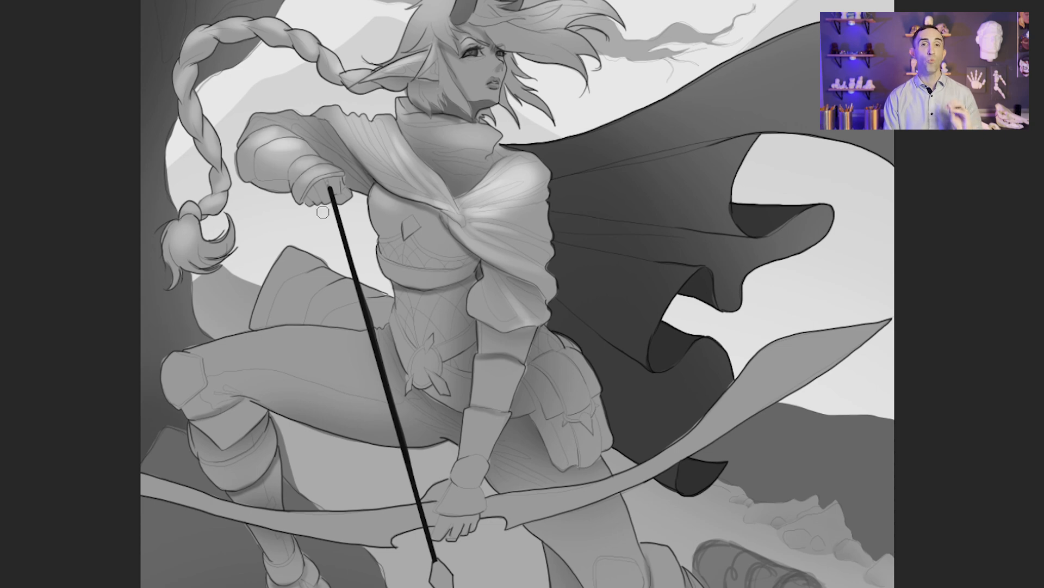
left_click_drag(550, 359, 544, 394)
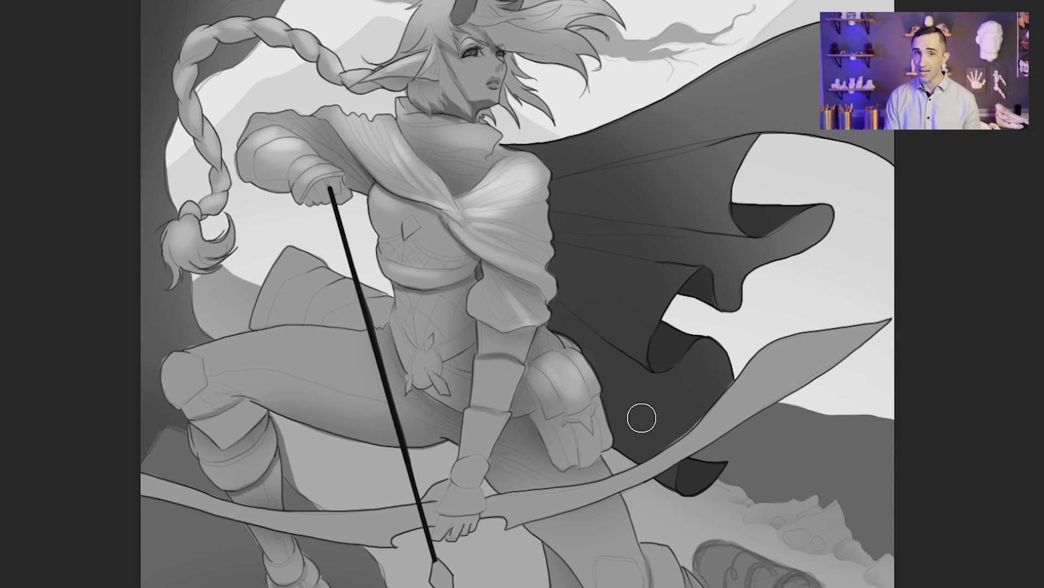
Step: Paint soft highlights along the full length of the bow, from its broad raised tip to the opposite limb
mouse_move(859, 326)
left_mouse_down()
mouse_move(757, 386)
mouse_move(680, 451)
left_mouse_up()
left_click_drag(570, 490, 493, 509)
left_click_drag(697, 440, 528, 503)
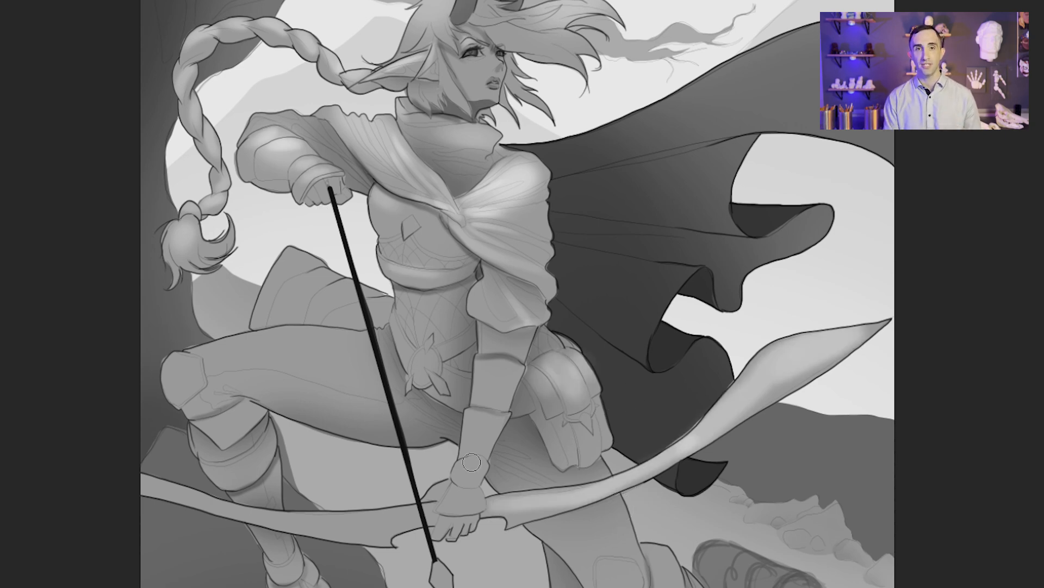
mouse_move(419, 517)
left_mouse_down()
mouse_move(267, 515)
mouse_move(143, 479)
left_mouse_up()
Step: Highlight the armour plates on both forearms, the glove, the sleeve puff, the chest diamond and the belt emblem
mouse_move(477, 422)
left_mouse_down()
mouse_move(505, 346)
mouse_move(463, 509)
left_mouse_up()
mouse_move(322, 159)
left_mouse_down()
mouse_move(295, 173)
mouse_move(247, 133)
left_mouse_up()
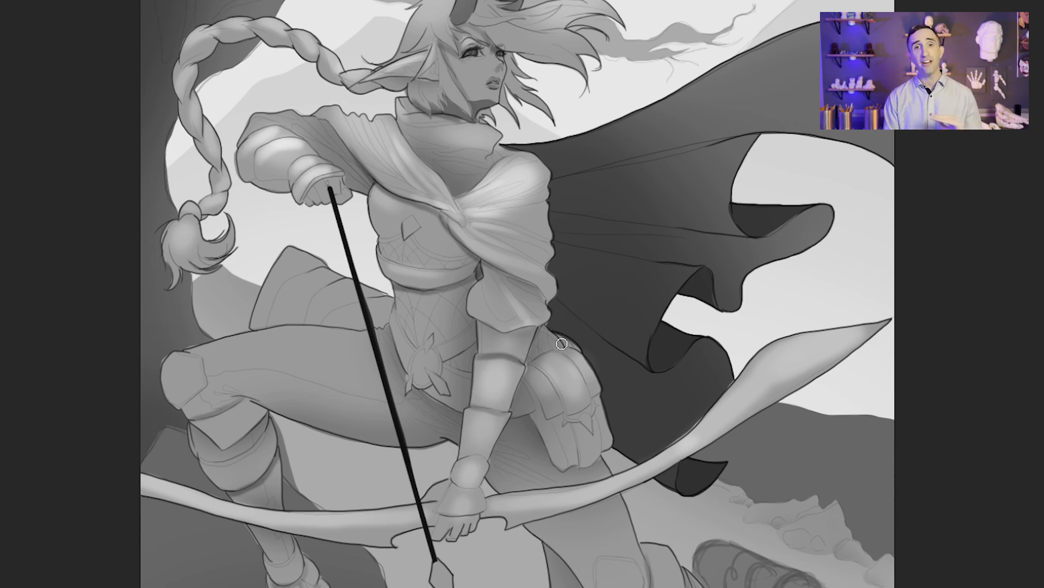
left_click_drag(476, 302, 522, 322)
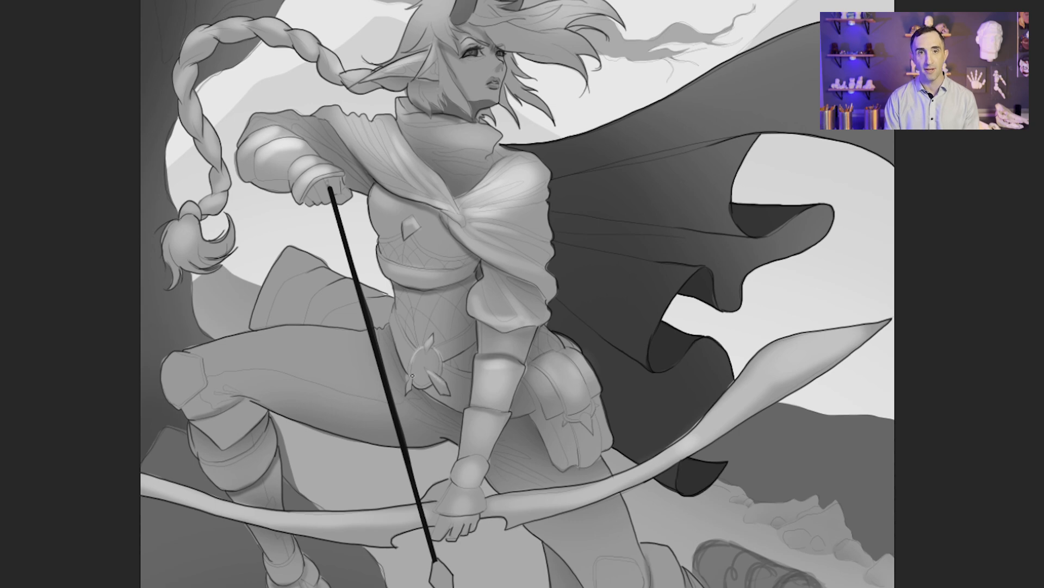
Step: Paint a broad soft highlight along the bent leg's thigh and brighten its knee guard with a larger brush
key("bracketright")
key("bracketright")
key("bracketright")
key("bracketright")
left_click_drag(231, 353, 370, 349)
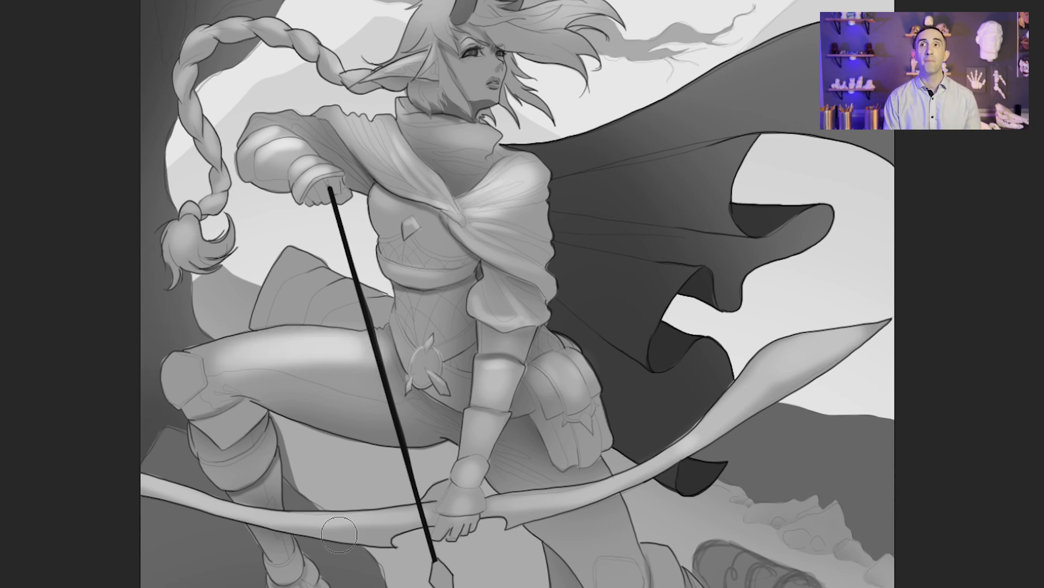
left_click_drag(340, 532, 140, 328)
Step: Add soft highlights to the extended leg's thigh and knee guard and to both boots
left_click_drag(389, 309, 426, 342)
left_click_drag(481, 396, 462, 357)
left_click_drag(799, 471, 558, 486)
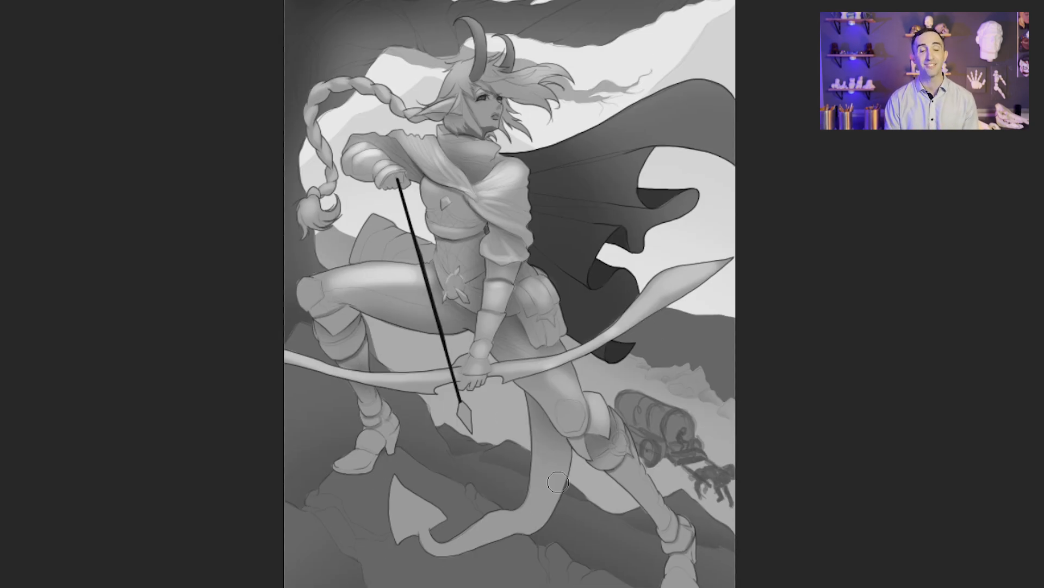
left_click_drag(356, 456, 371, 436)
left_click_drag(681, 573, 697, 510)
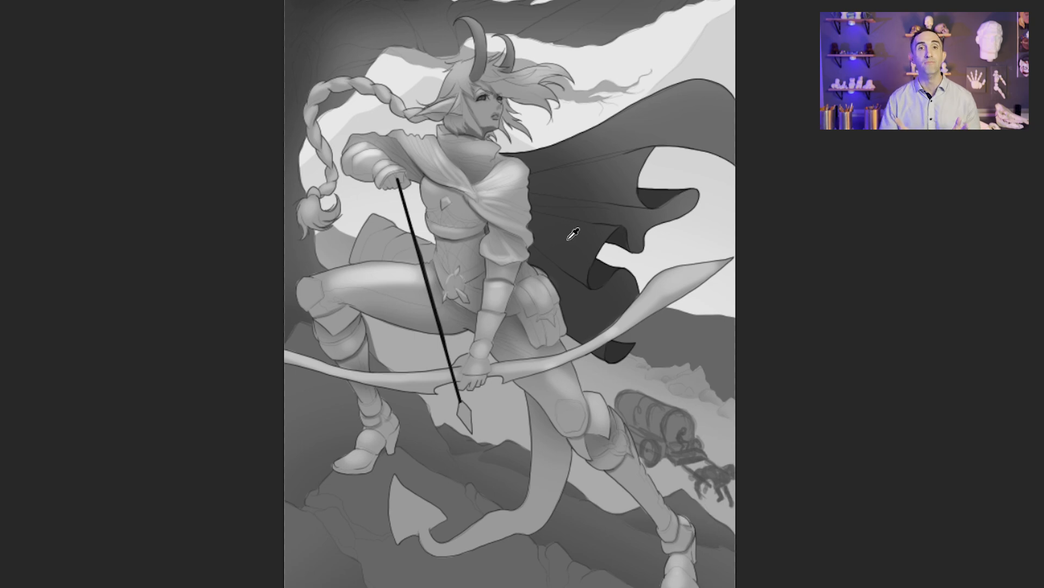
Step: Darken both lower legs, the boots and the arrow-tipped tail with a very large soft brush
key("bracketright")
key("bracketright")
key("bracketright")
key("bracketright")
mouse_move(689, 586)
left_mouse_down()
mouse_move(597, 461)
mouse_move(341, 566)
mouse_move(350, 405)
left_mouse_up()
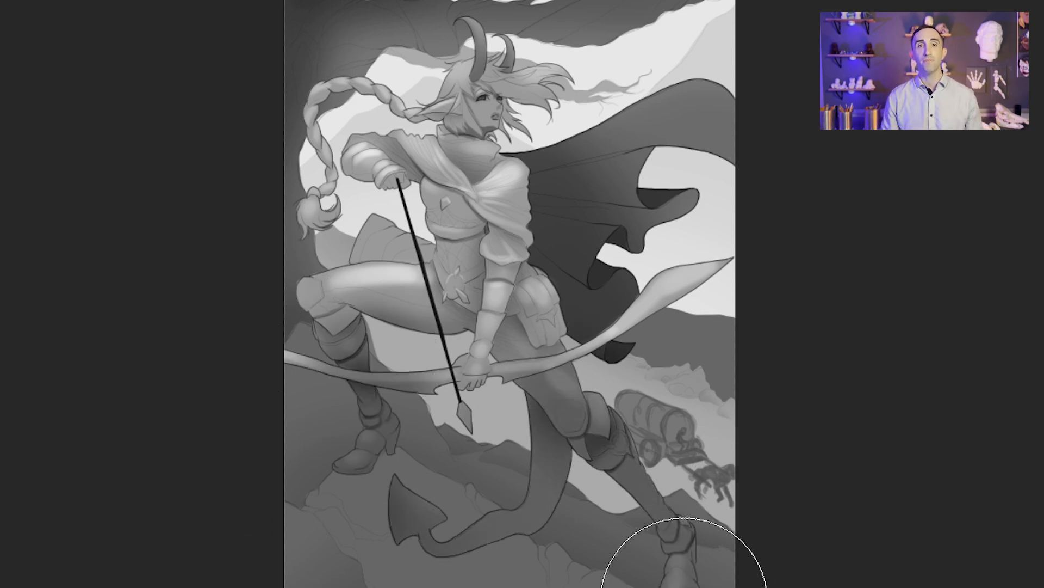
mouse_move(685, 587)
left_mouse_down()
mouse_move(462, 587)
mouse_move(554, 587)
left_mouse_up()
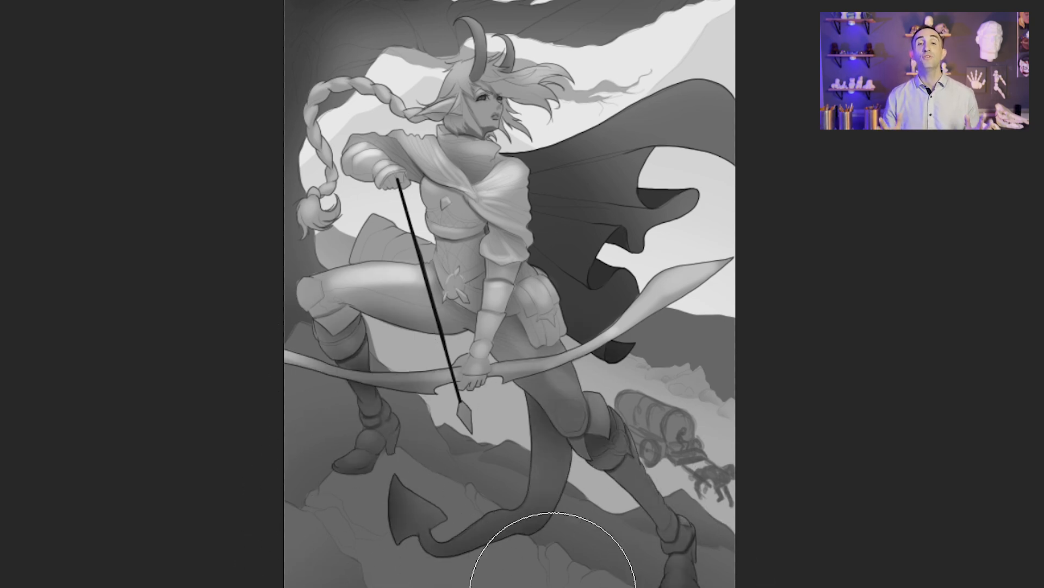
Step: Lasso the cloth flap behind the bent thigh, darken it softly along its lower edge and deselect it
key("l")
mouse_move(428, 264)
left_mouse_down()
mouse_move(360, 264)
mouse_move(436, 246)
left_mouse_up()
key("b")
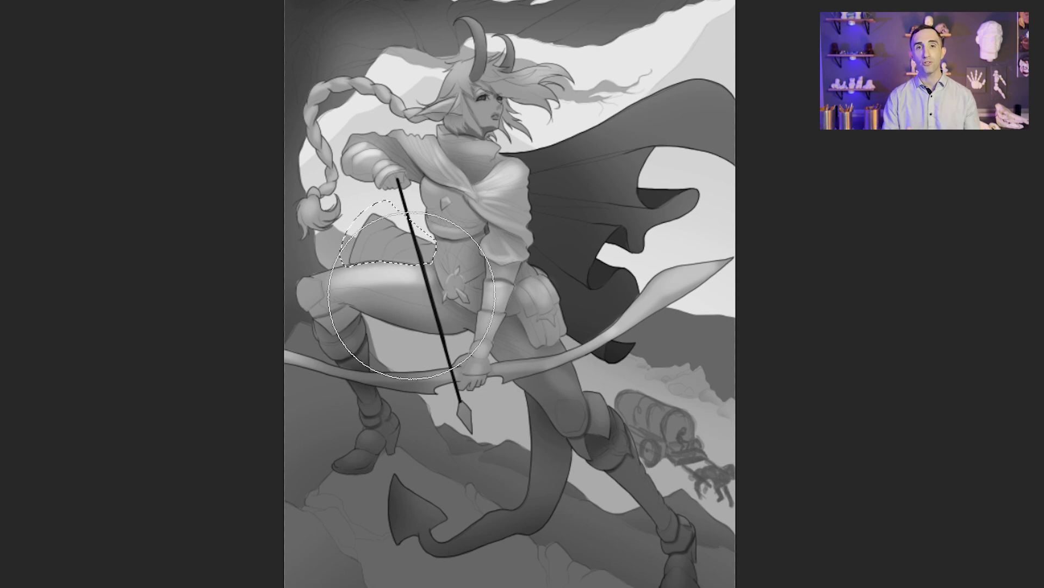
left_click_drag(409, 297, 414, 328)
key("ctrl+d")
Step: Touch up the highlight on the face around the nose with a much smaller brush
scroll(483, 107, "up", 5)
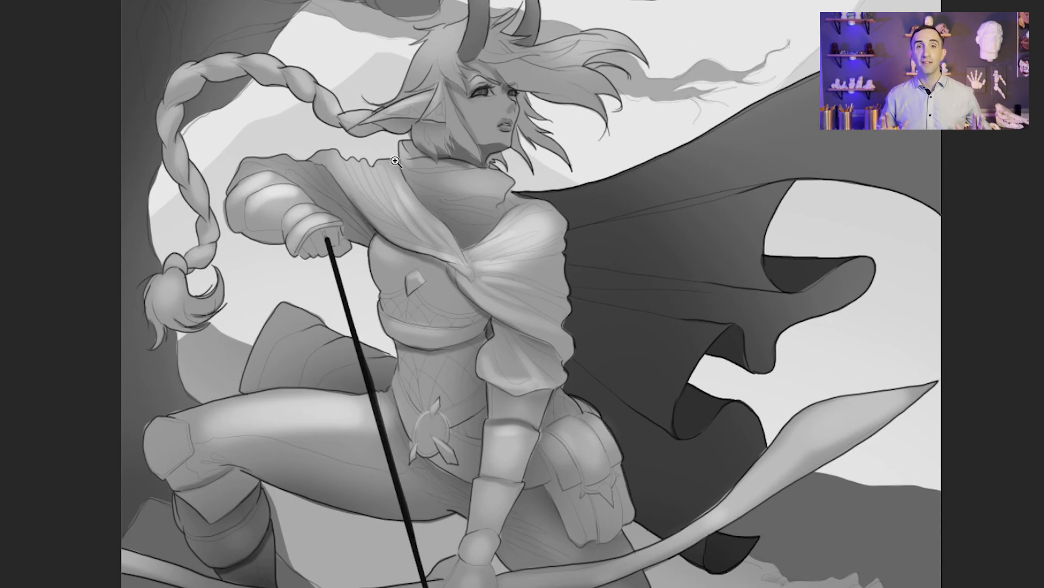
key("bracketleft")
key("bracketleft")
key("bracketleft")
key("bracketleft")
key("bracketleft")
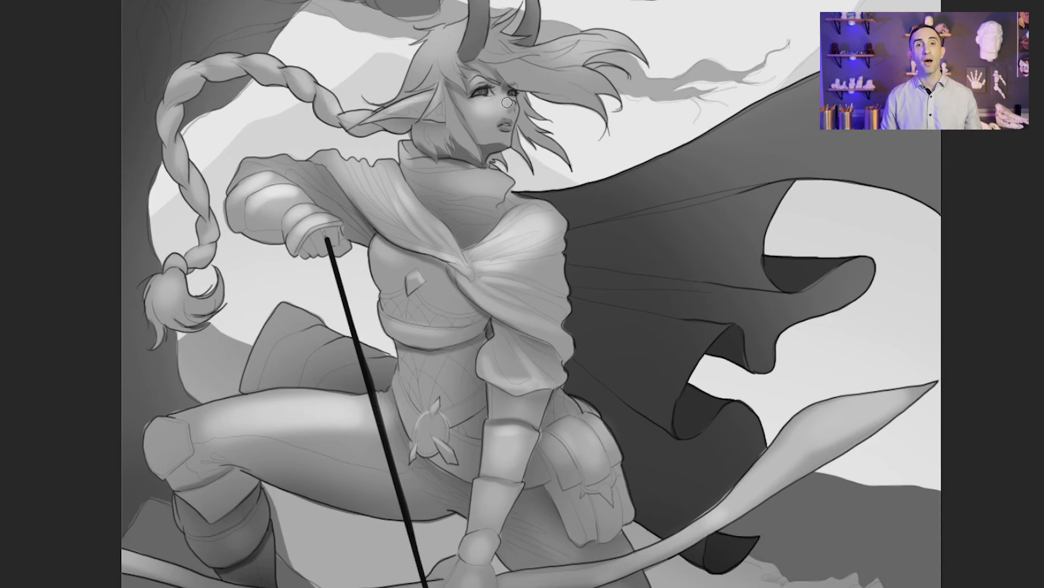
key("ctrl+0")
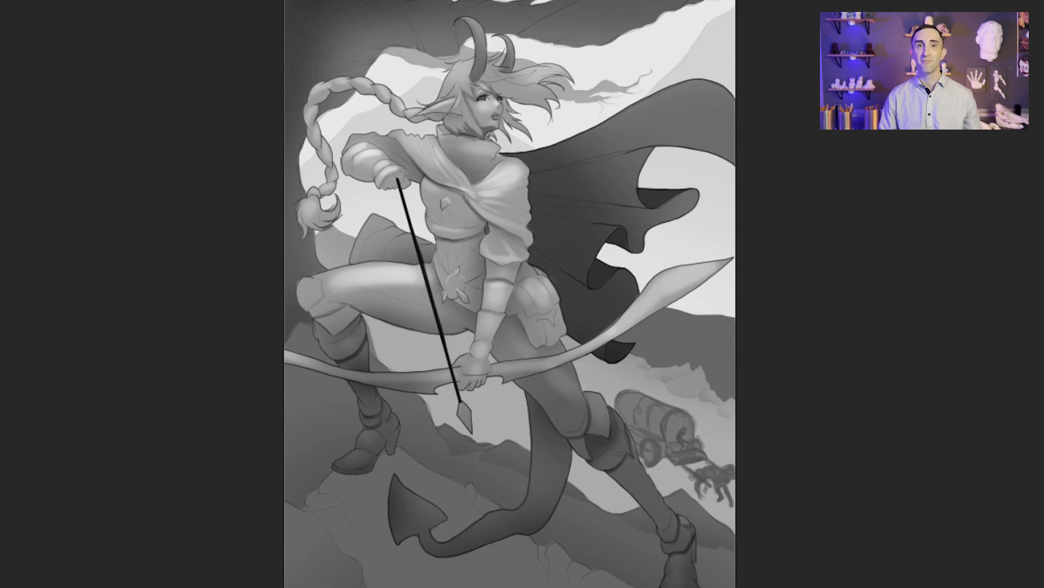